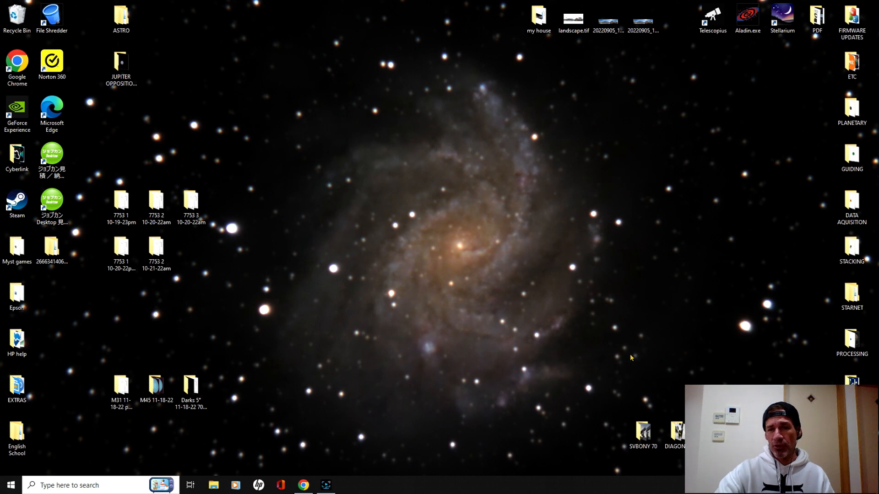
Launch PIPP from the PLANETARY desktop folder, close that folder, and place the PIPP window clear of the desktop folders
double_click(851, 109)
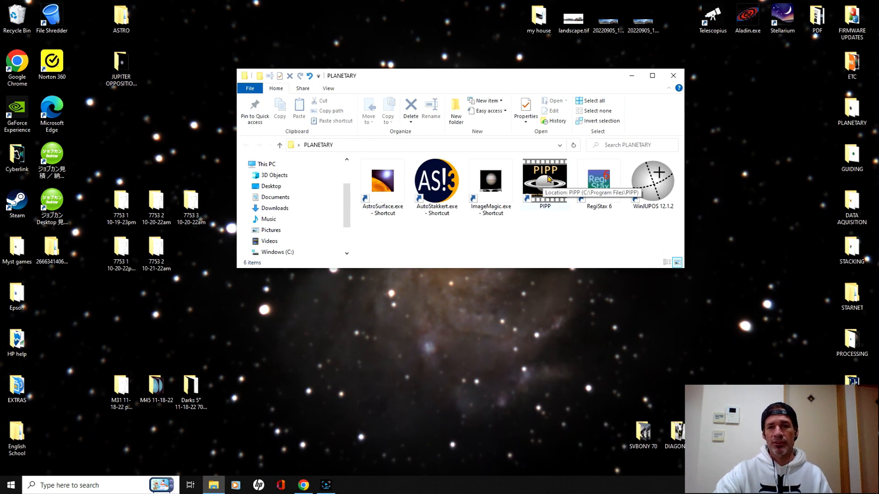
click(539, 179)
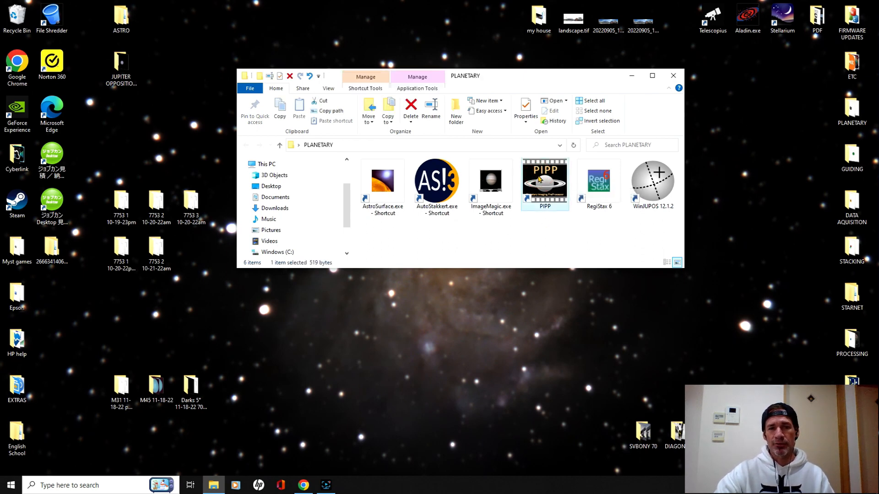
double_click(539, 179)
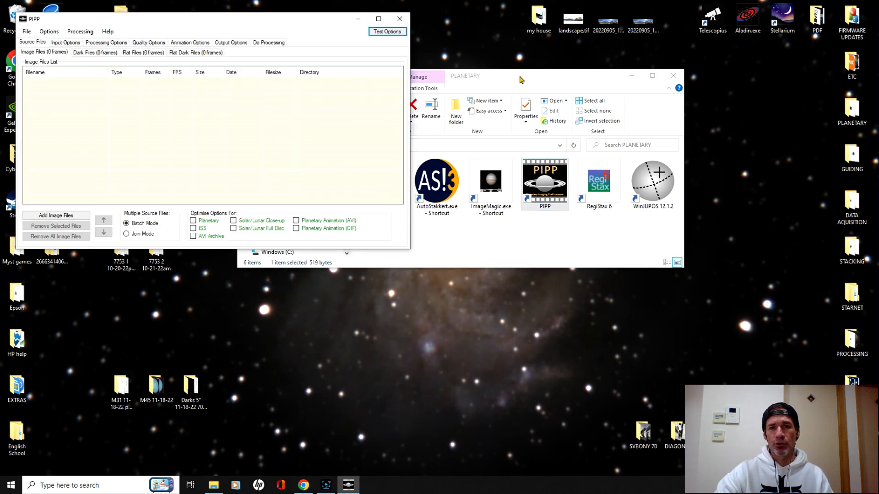
click(671, 78)
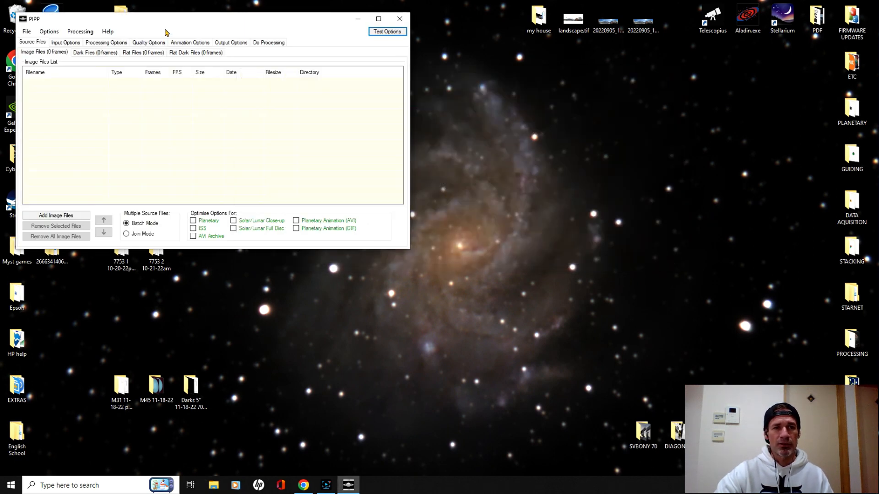
drag(163, 22, 511, 76)
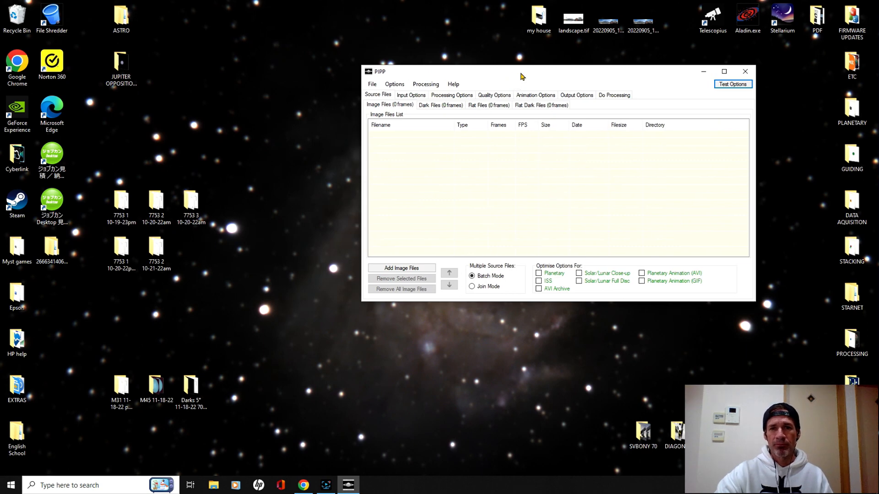
drag(523, 76, 546, 67)
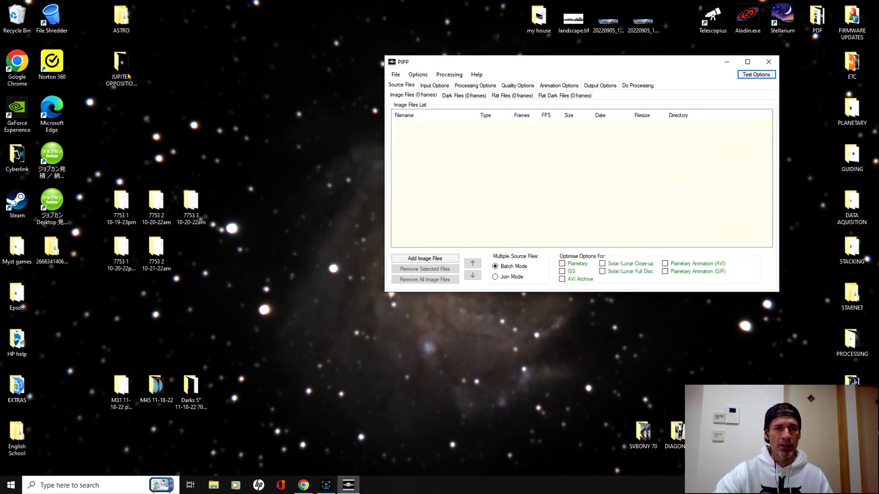
Open the JUPITER OPPOSITION VID folder from the desktop and delete its pipp_20221120_125919 subfolder
double_click(123, 68)
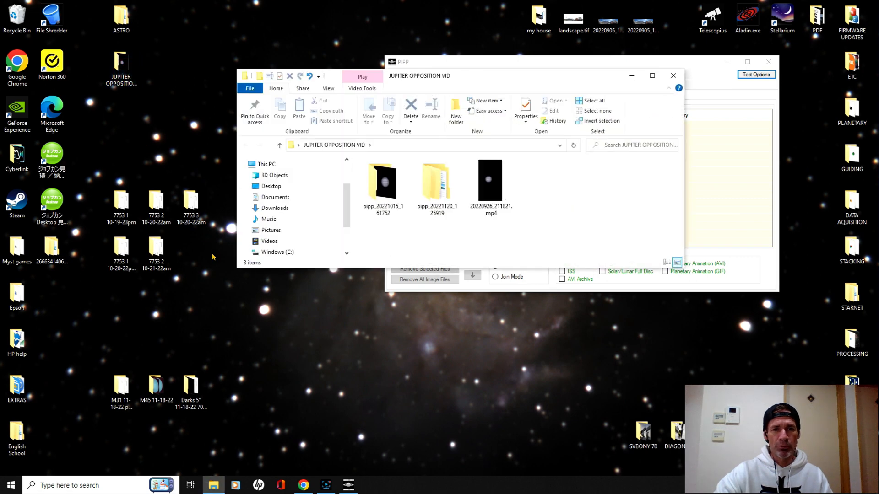
click(471, 78)
drag(472, 78, 484, 208)
click(448, 318)
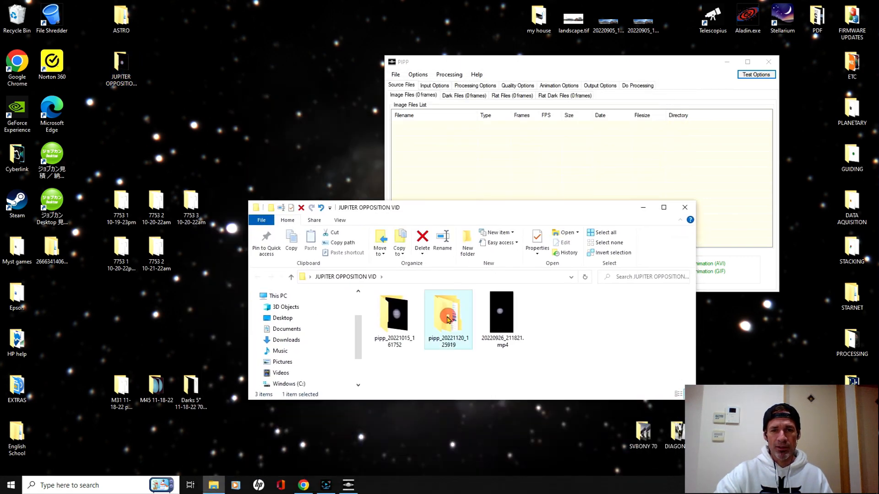
click(423, 238)
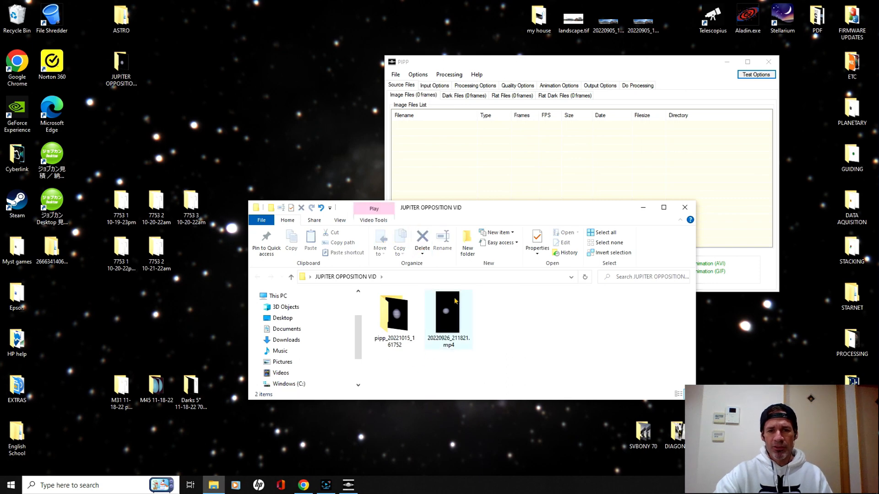
Arrange the PIPP and folder windows one above the other and add 20220926_211821.mp4 to PIPP's image files list
drag(532, 65, 452, 20)
click(288, 211)
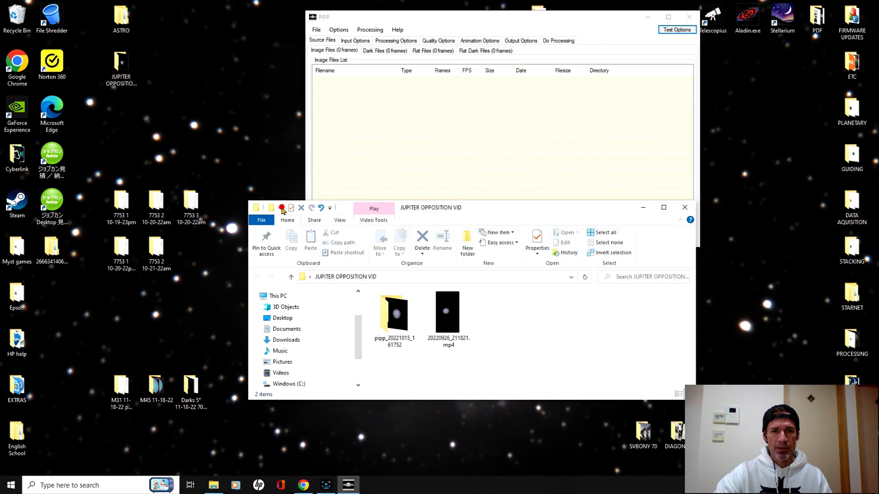
drag(478, 201, 495, 270)
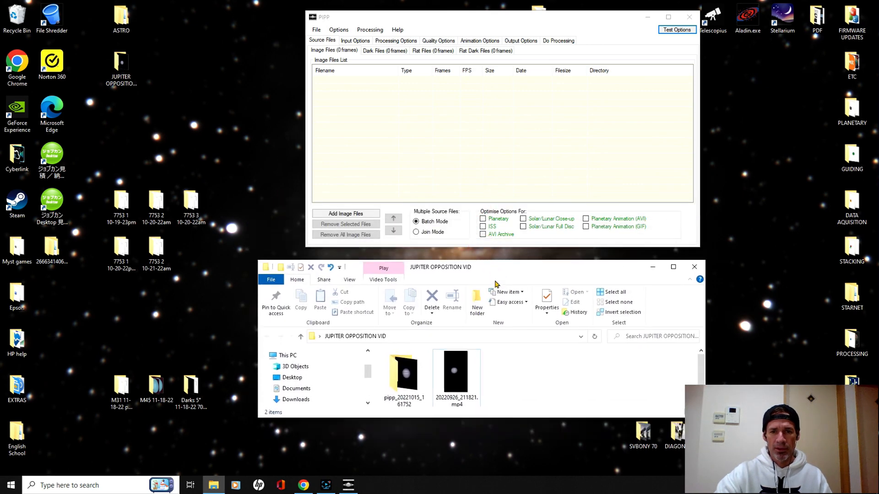
drag(519, 418, 524, 446)
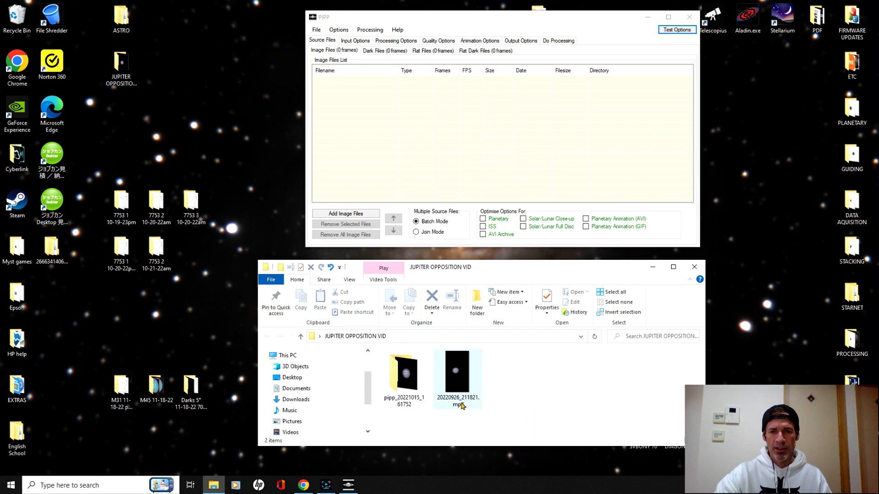
click(455, 379)
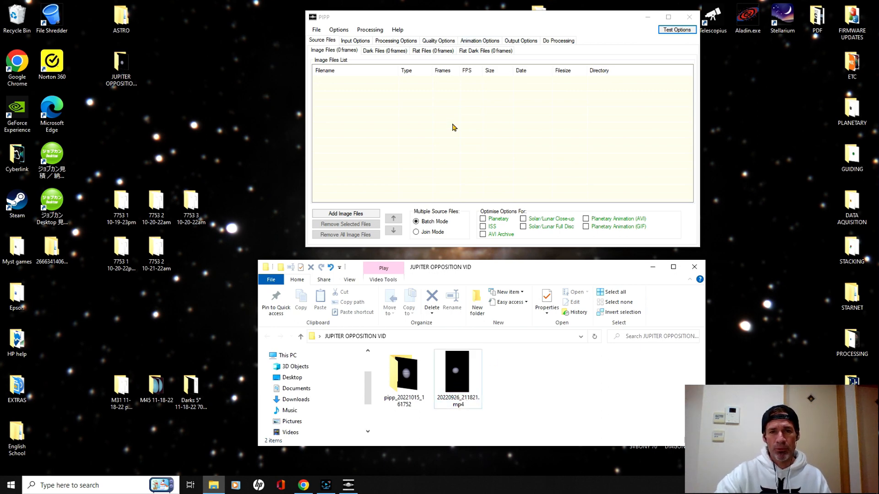
drag(457, 373, 341, 110)
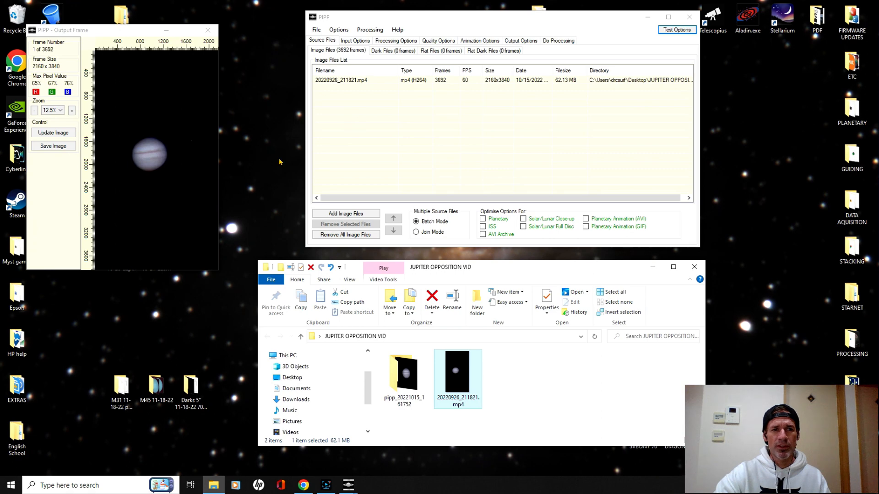
Optimise the options for Planetary and arrange the output preview, PIPP and folder windows so they do not overlap
click(483, 219)
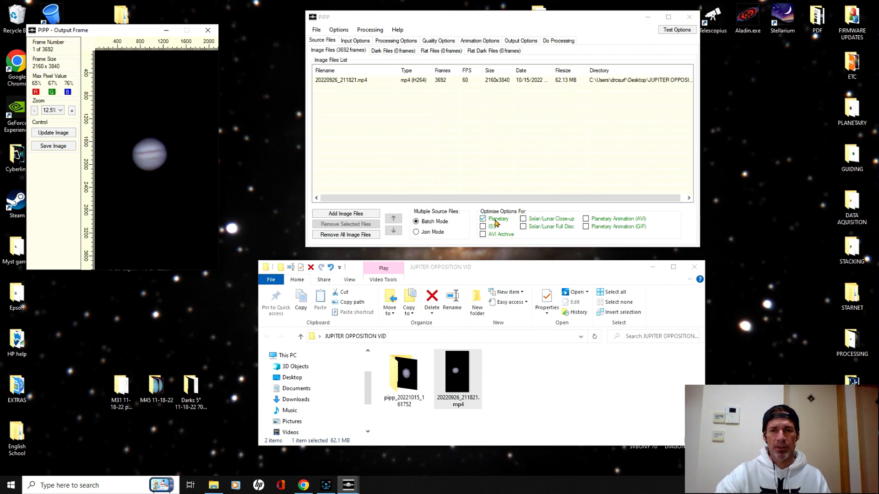
drag(129, 35, 204, 15)
drag(433, 20, 442, 20)
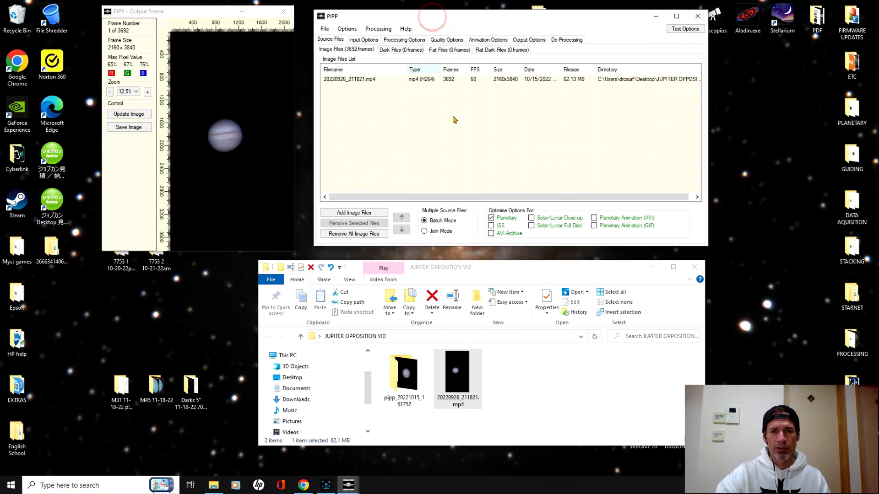
drag(492, 271, 498, 296)
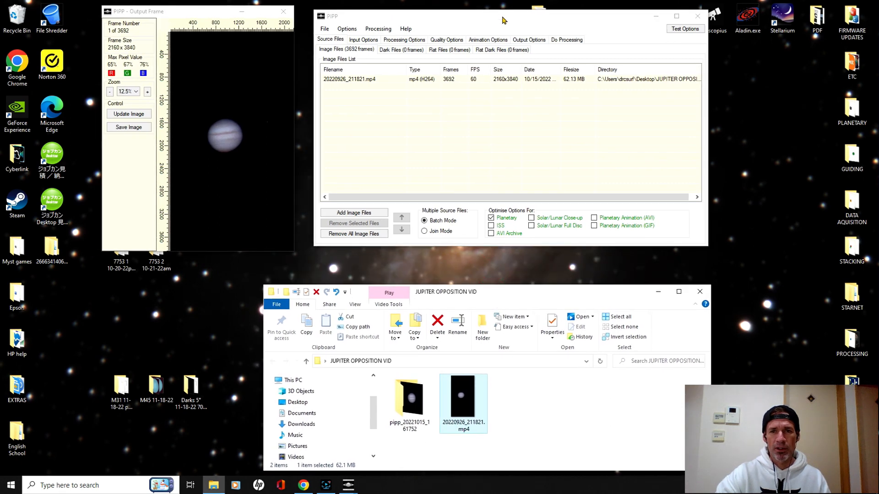
drag(499, 17, 523, 27)
drag(216, 12, 249, 25)
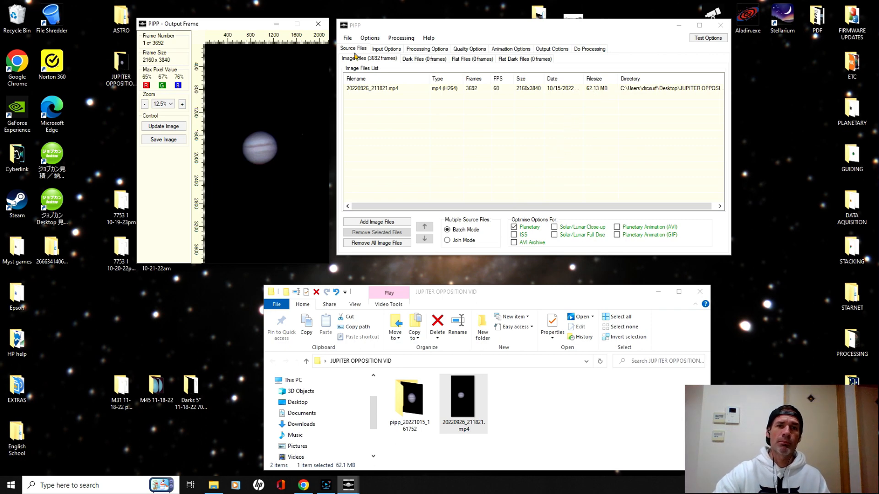
Review the input and processing options, then test the default planetary crop on the preview frame
click(386, 49)
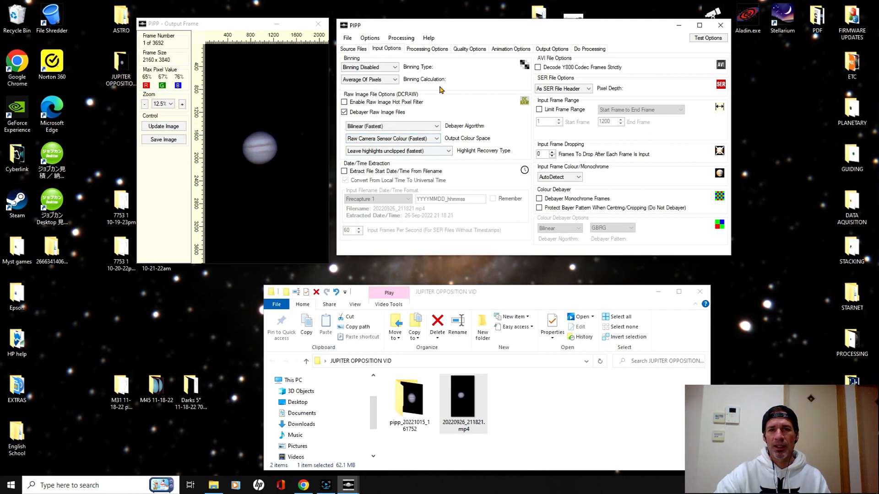
click(418, 50)
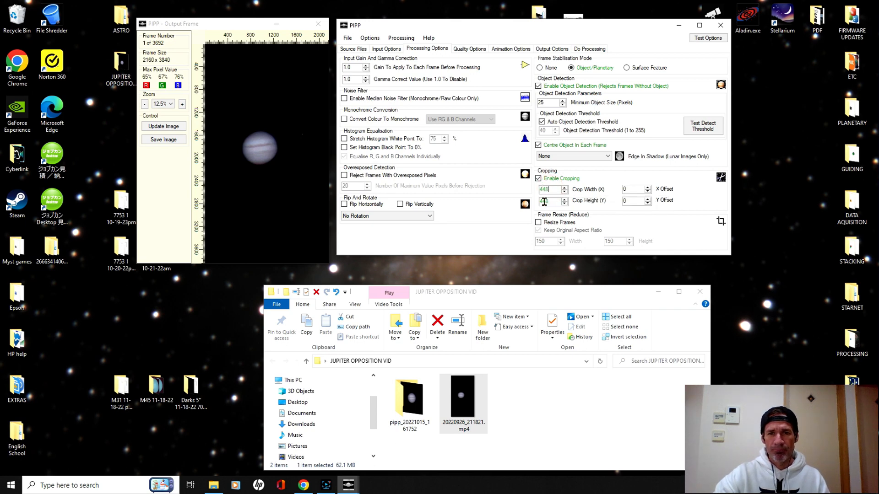
click(697, 38)
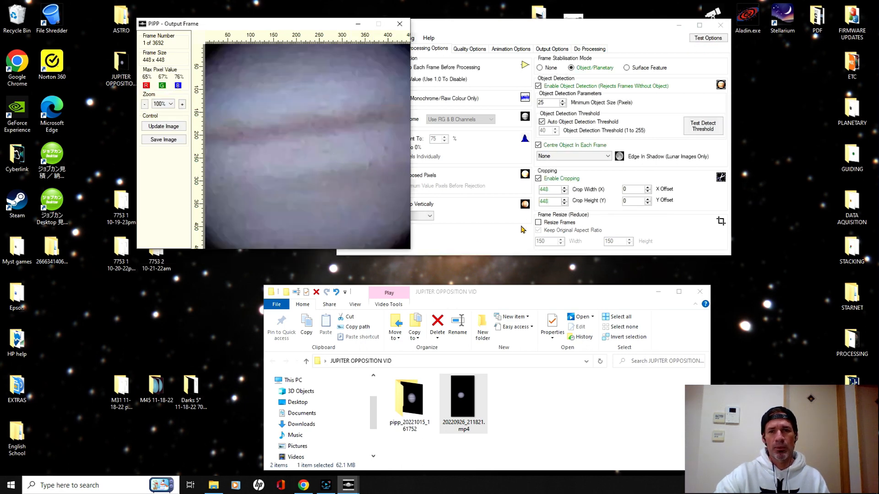
Try a crop width and height of 1000 pixels and test it on the preview frame
click(549, 190)
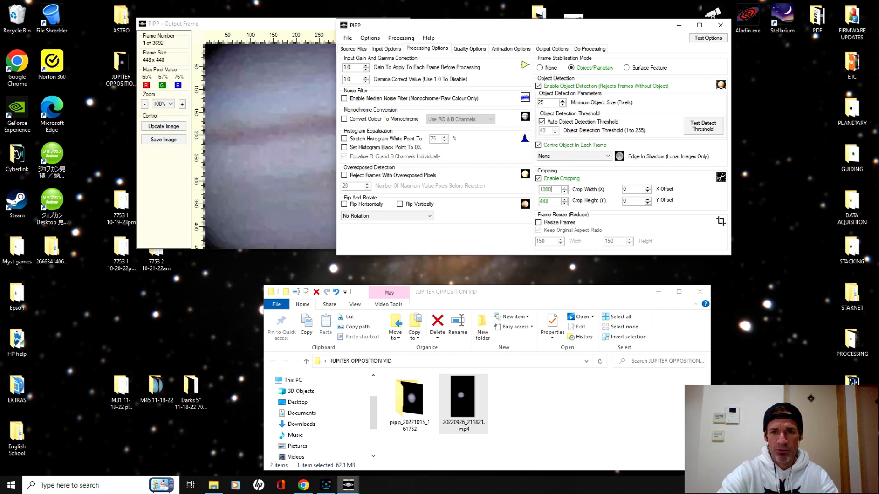
click(551, 201)
key(BackSpace)
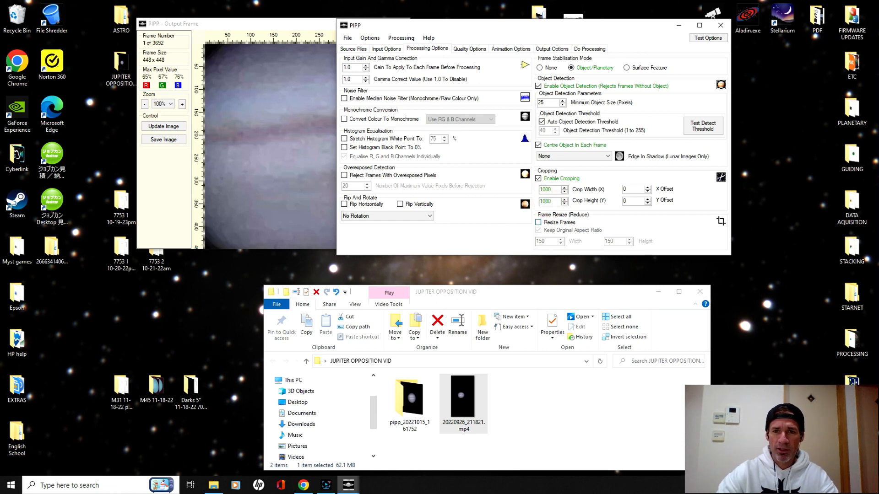
click(705, 38)
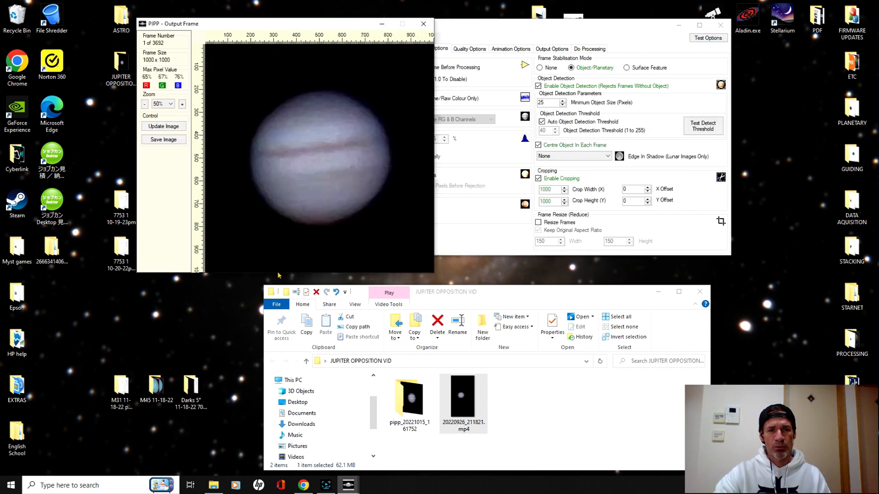
Set the crop width and height to 750 pixels, test the options, and move the output preview clear of the settings
click(553, 191)
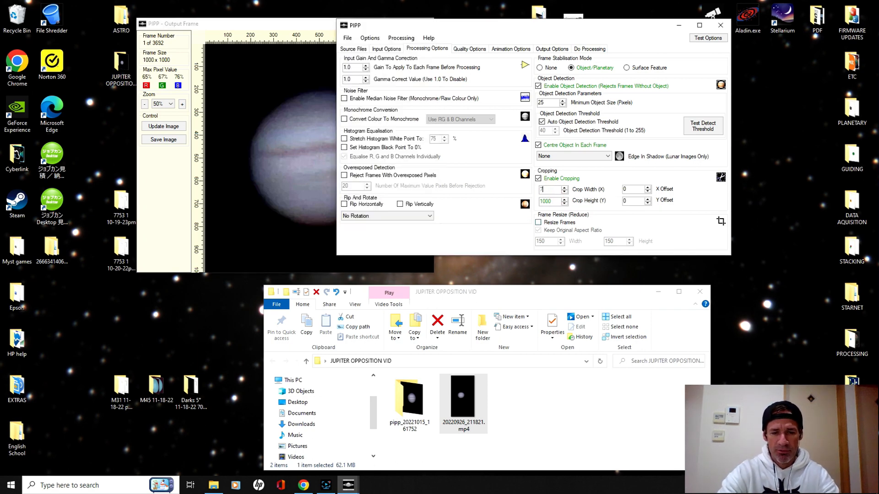
click(552, 201)
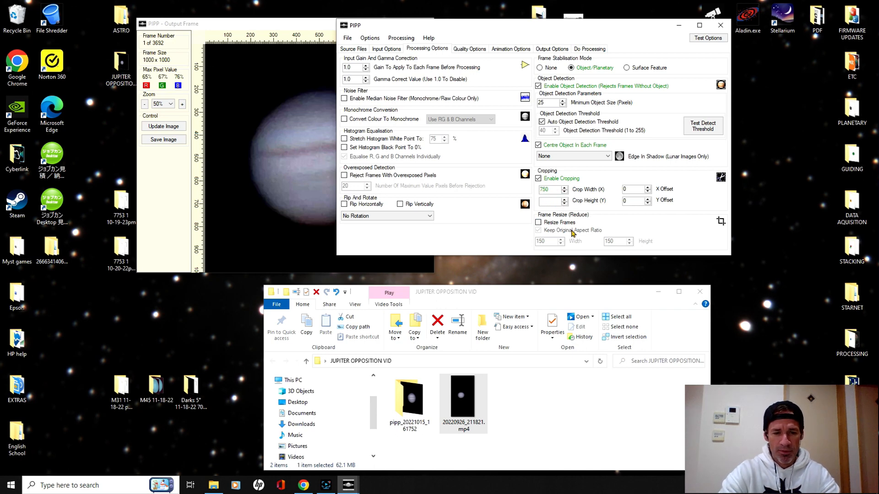
text(750)
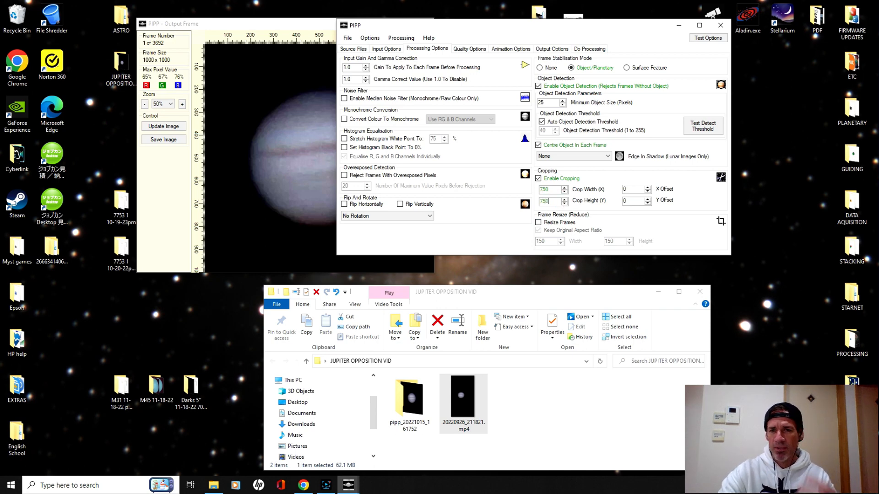
click(708, 37)
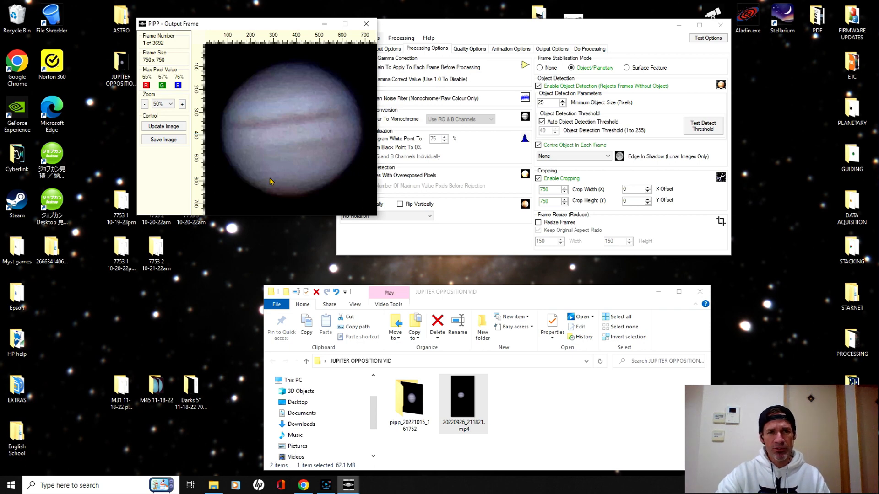
drag(254, 21, 211, 31)
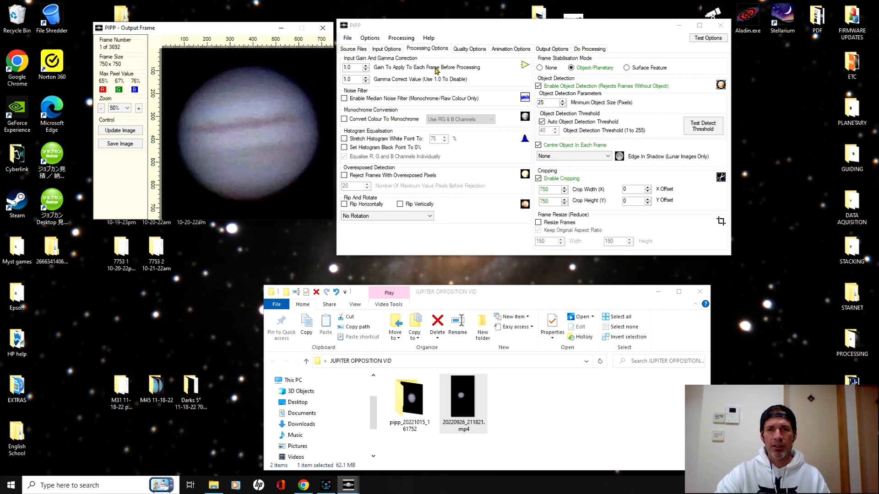
Enable quality estimation and quality weighting for the video frames
click(470, 48)
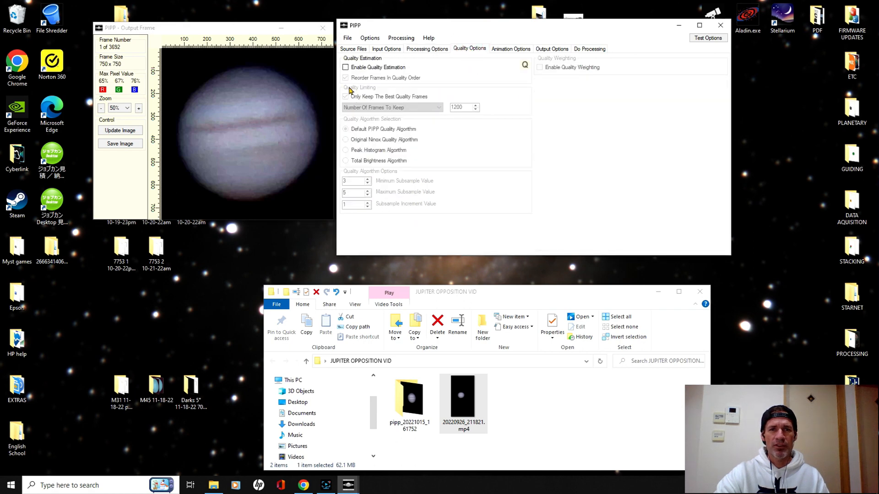
click(345, 67)
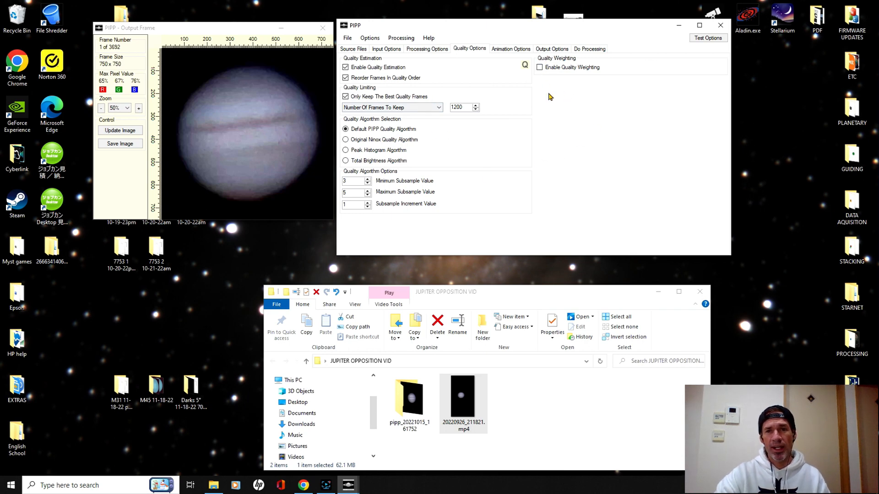
click(540, 67)
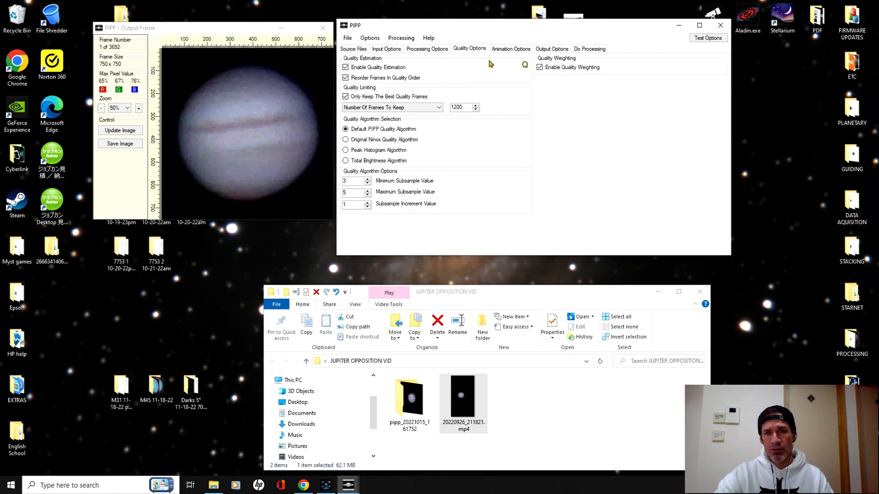
Review the animation and output options, then bring up the processing controls
click(502, 48)
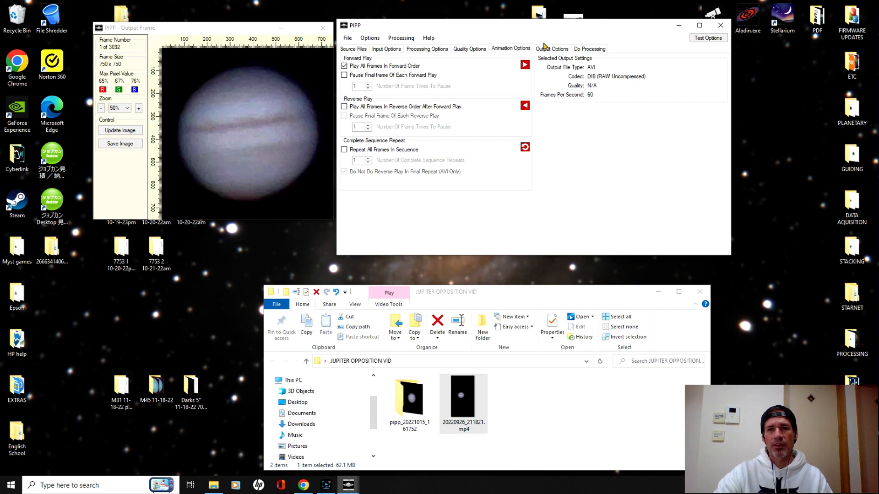
click(544, 48)
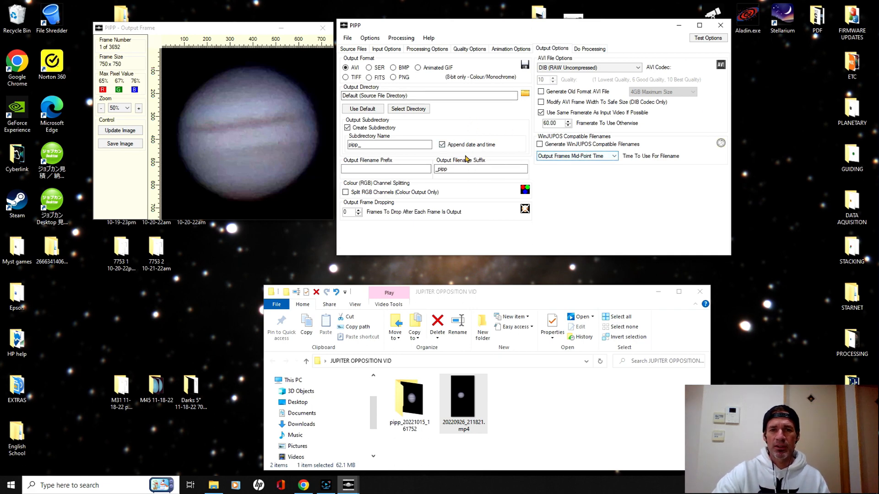
click(576, 49)
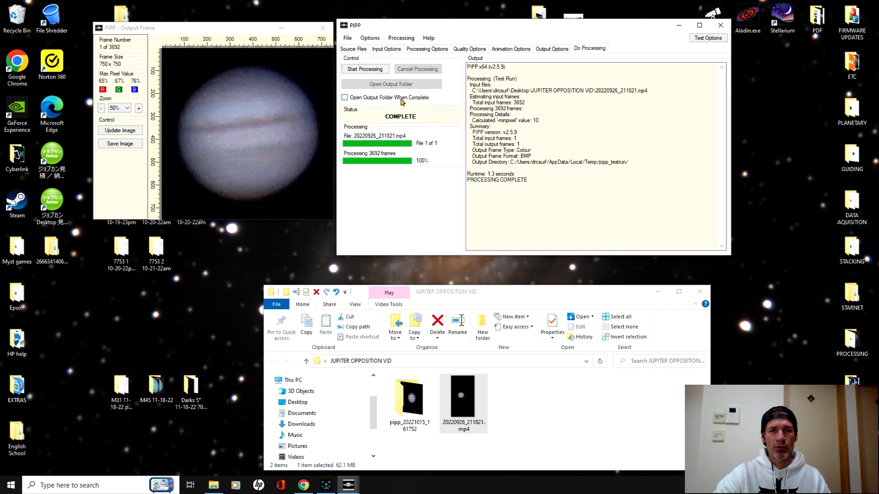
Try processing the video with the output folder set to open on completion, then cancel and delete the pipp_20221120_145956 folder
click(344, 98)
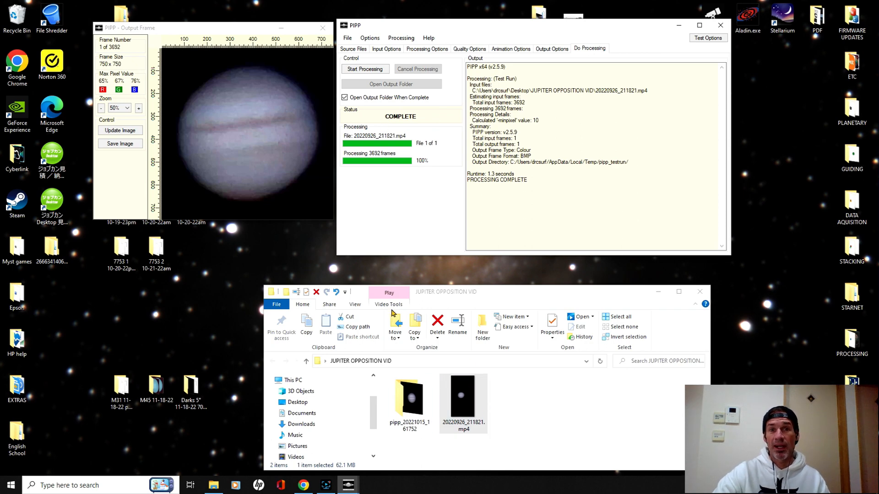
click(362, 70)
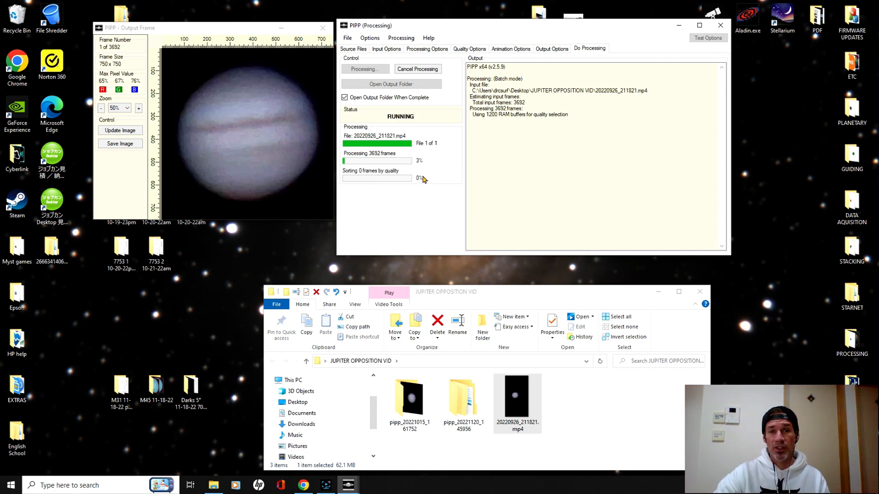
click(406, 70)
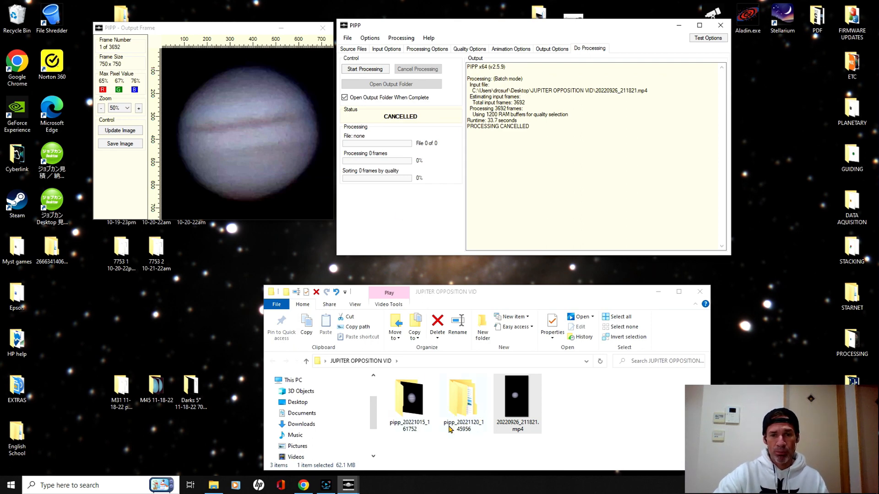
click(465, 405)
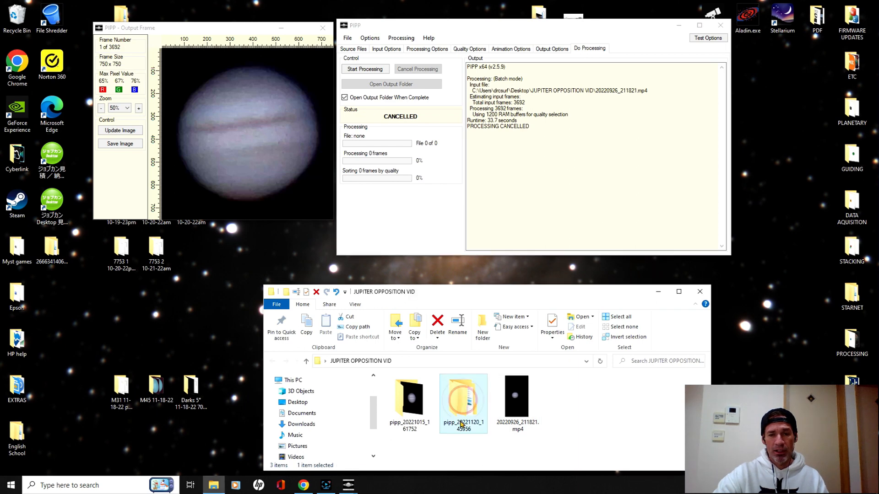
click(437, 324)
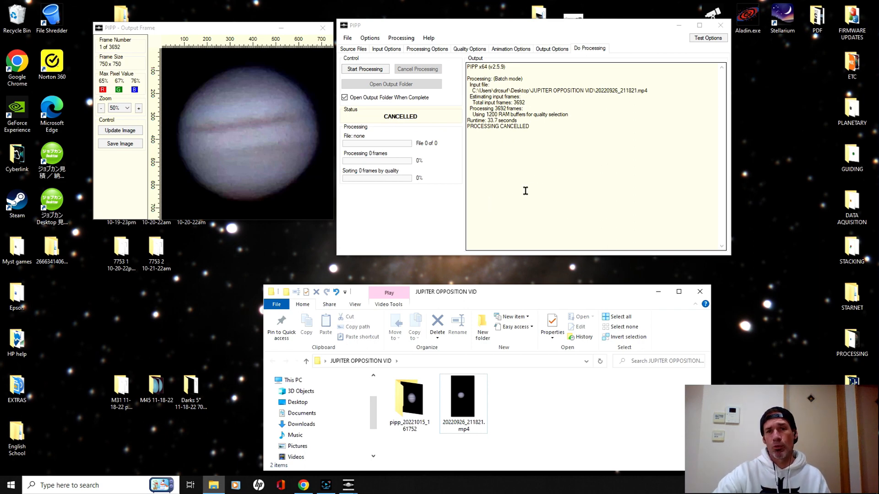
Close PIPP and open the earlier output folder pipp_20221015_161752 inside JUPITER OPPOSITION VID
click(719, 26)
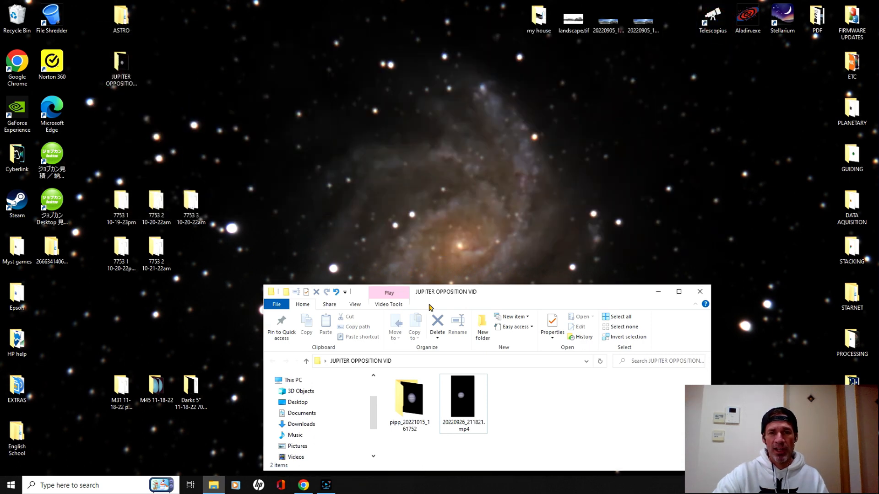
drag(466, 293, 452, 127)
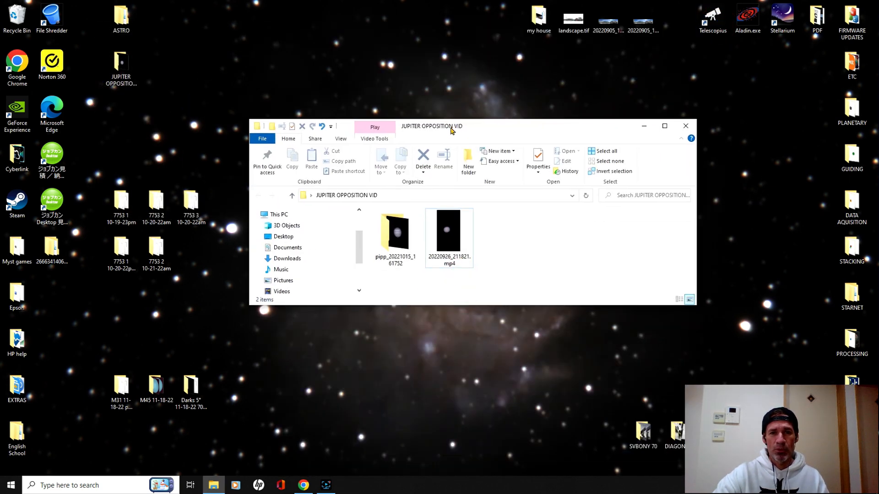
double_click(396, 243)
drag(486, 119, 481, 47)
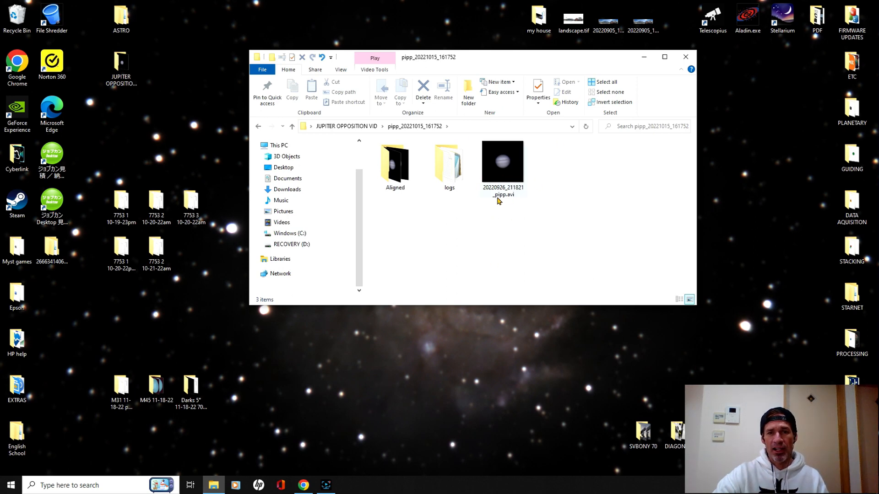
mouse_move(502, 200)
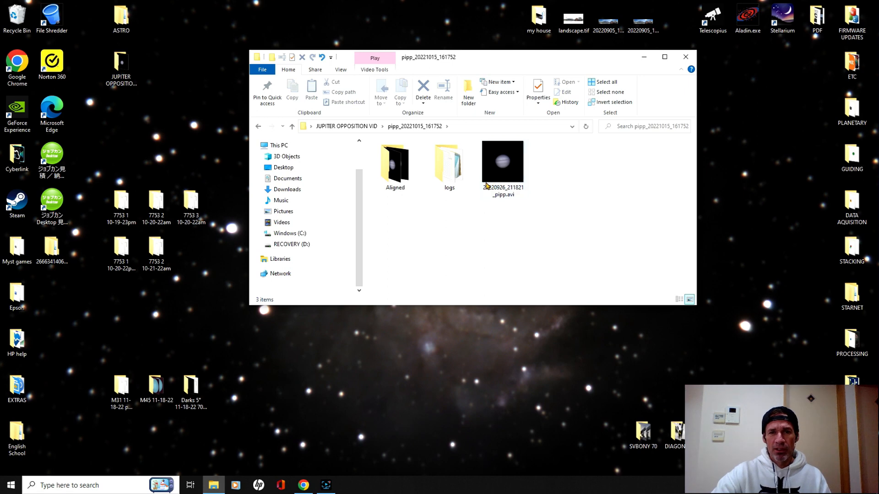
Launch AstroSurface from the PLANETARY folder and clear the folder windows and the POST-IT note off the workspace
click(485, 57)
drag(485, 57, 447, 210)
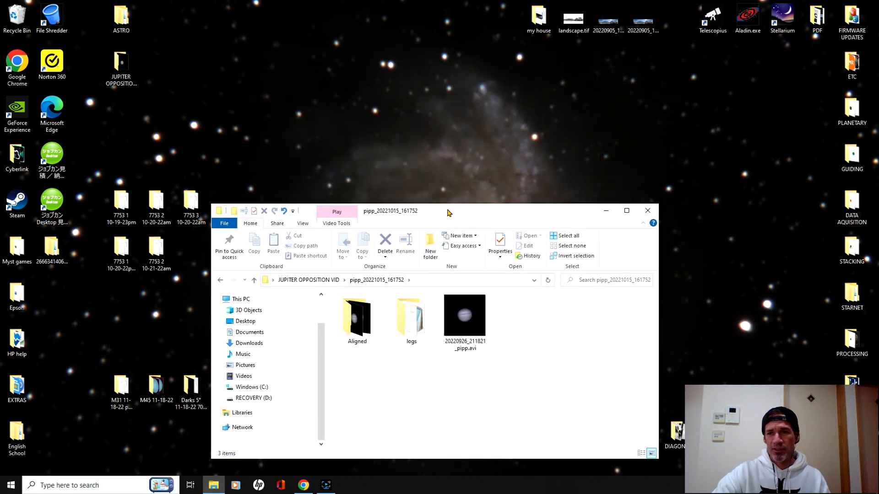
double_click(854, 123)
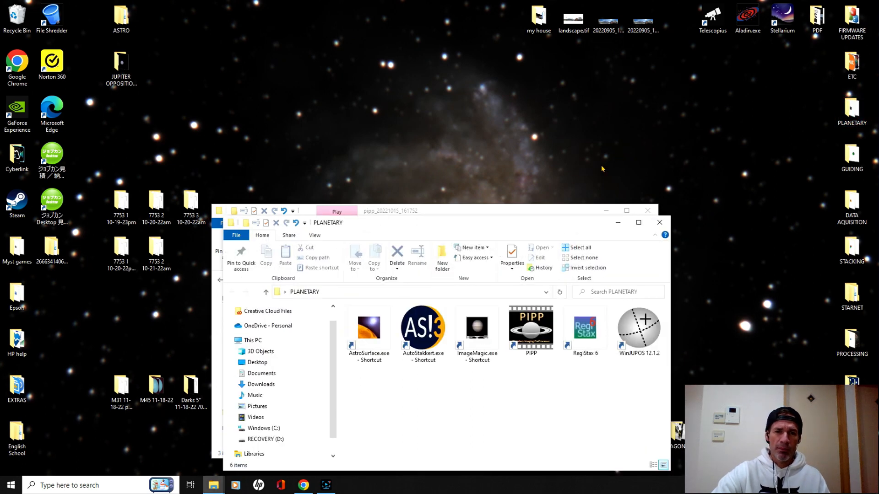
drag(453, 222, 435, 78)
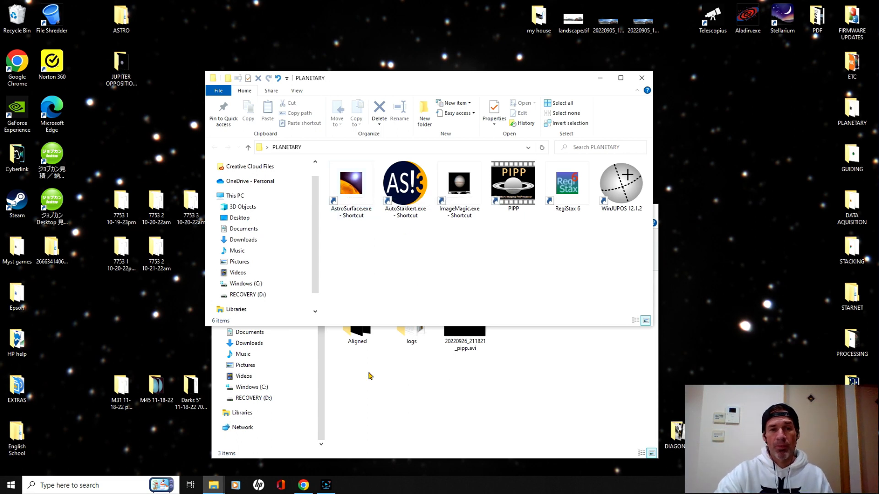
double_click(351, 183)
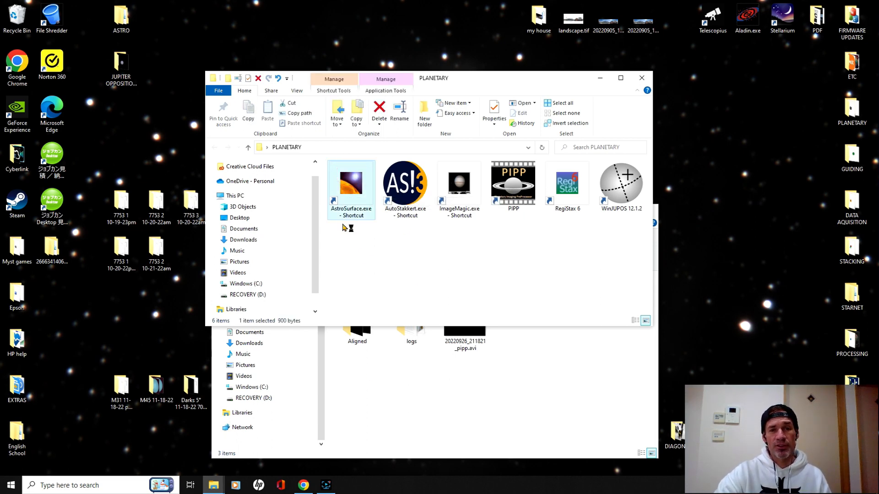
click(642, 77)
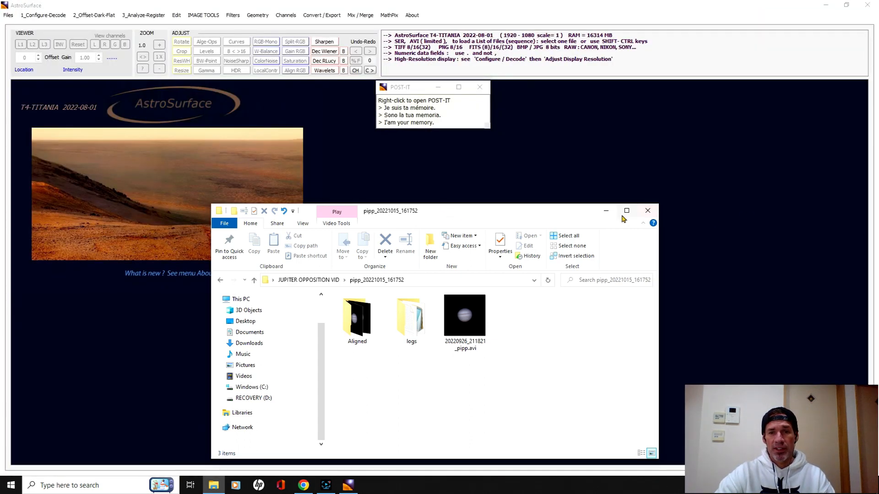
click(605, 211)
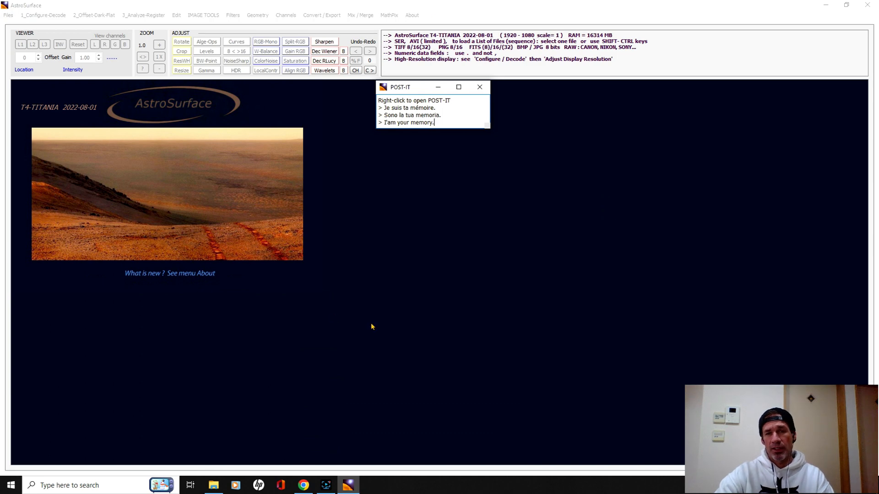
click(484, 88)
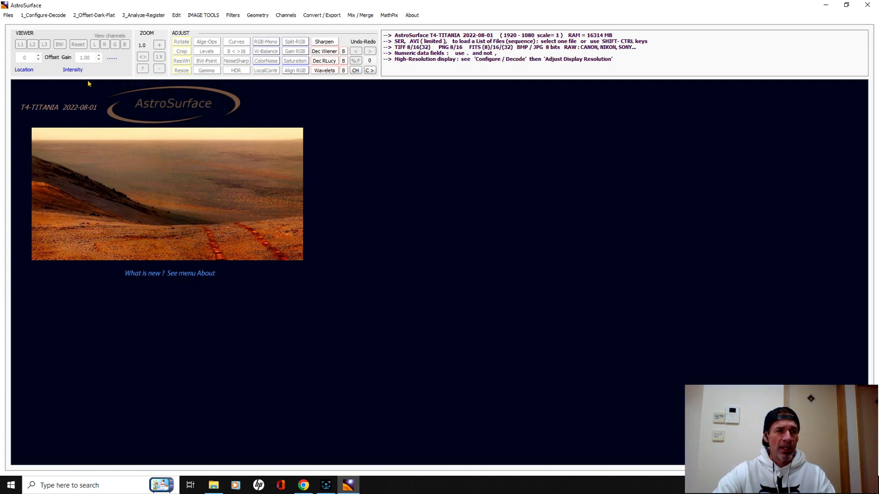
Open the video 20220926_211821_pipp.avi from the pipp_20221015_161752 folder
click(9, 16)
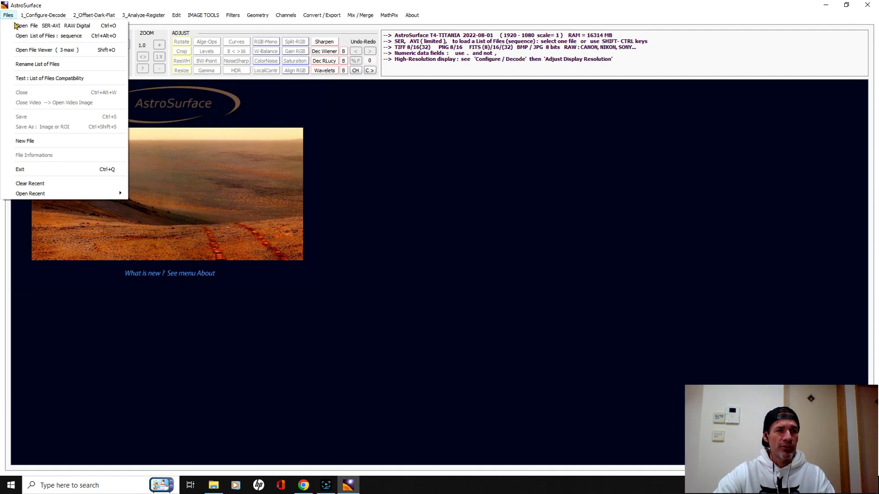
click(44, 26)
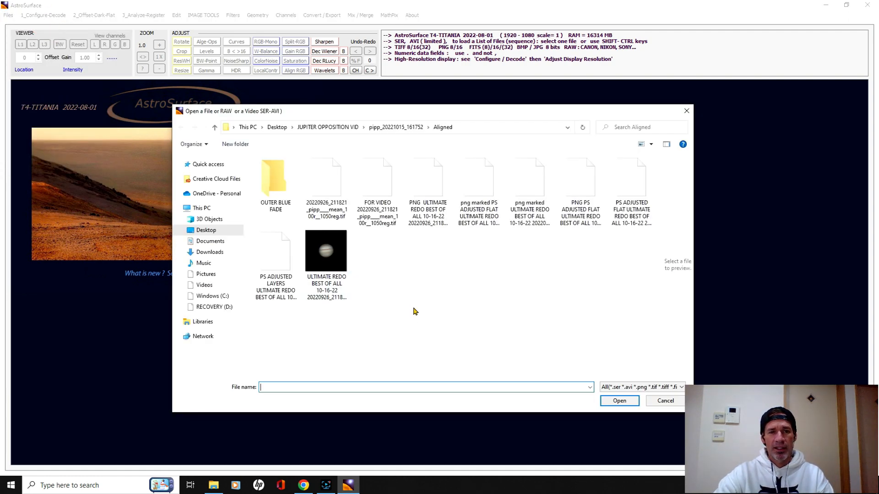
click(311, 128)
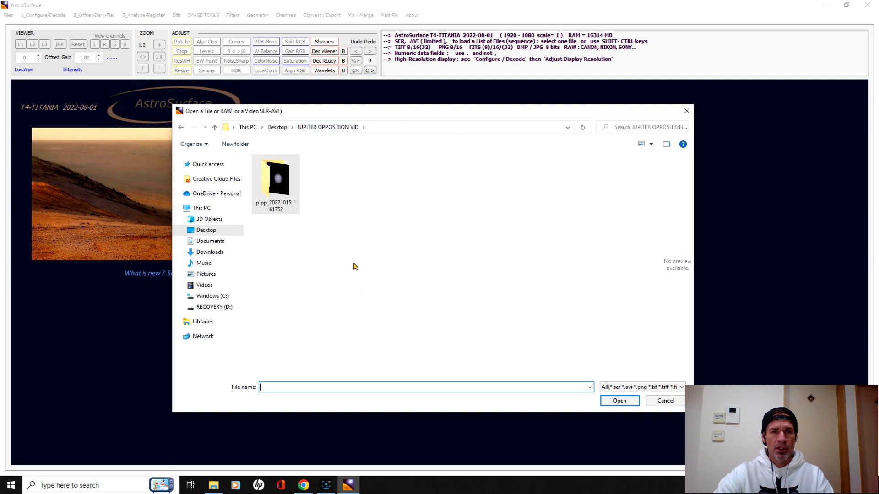
double_click(277, 182)
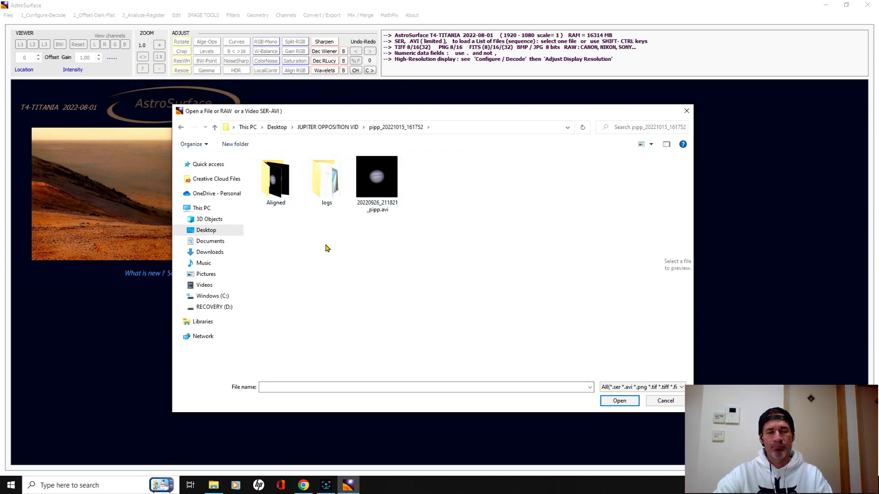
click(368, 180)
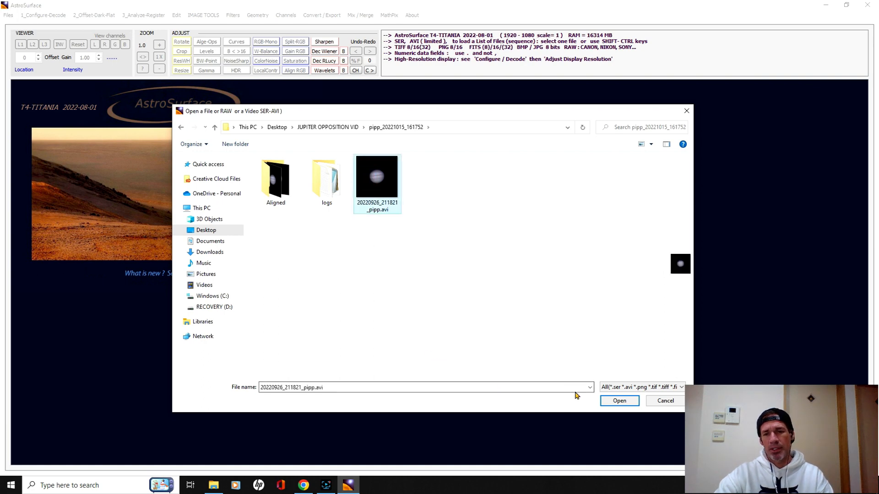
click(607, 402)
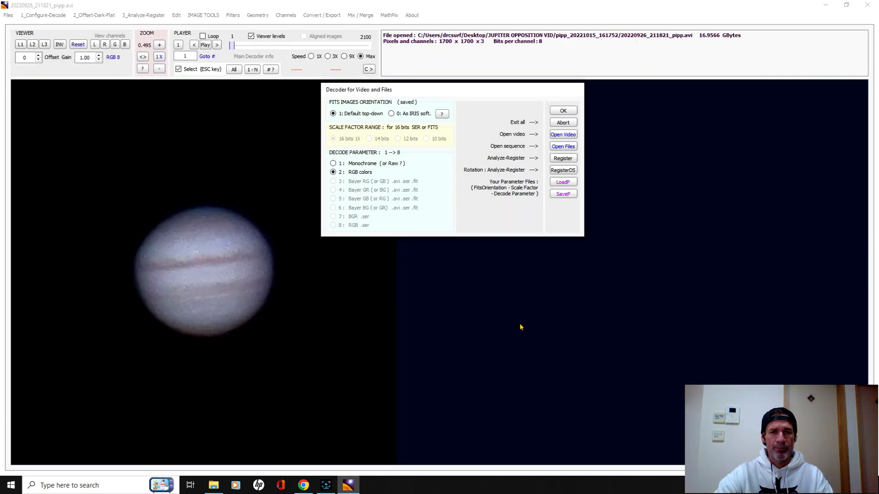
Bring the video into Analyze-Register with RGB colors decoding, detect the planet's disk, and select Jupiter as the target
drag(442, 95, 577, 142)
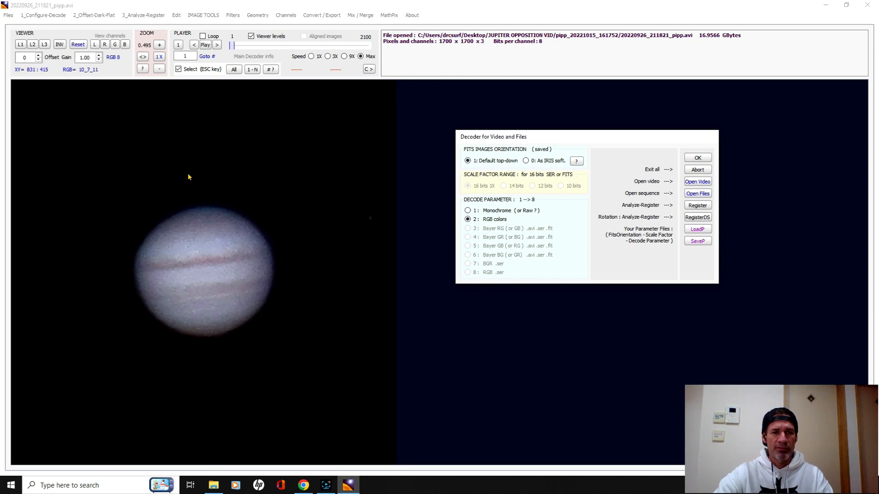
click(159, 69)
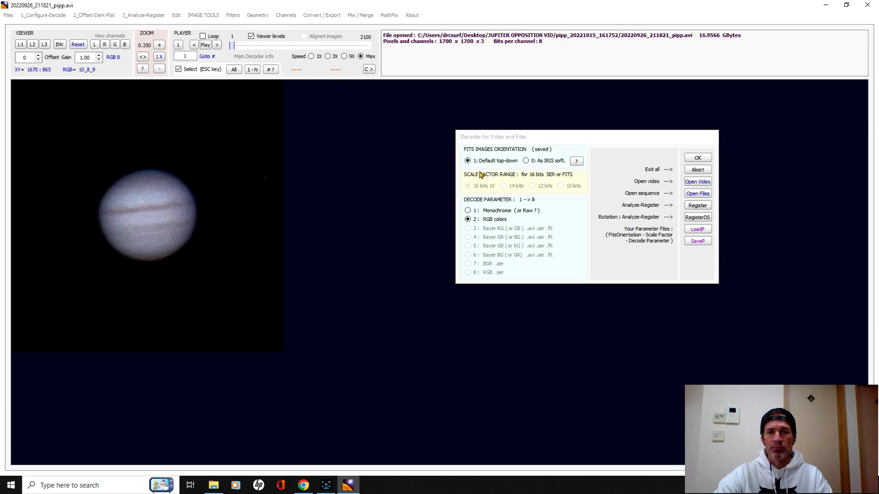
drag(507, 136, 393, 132)
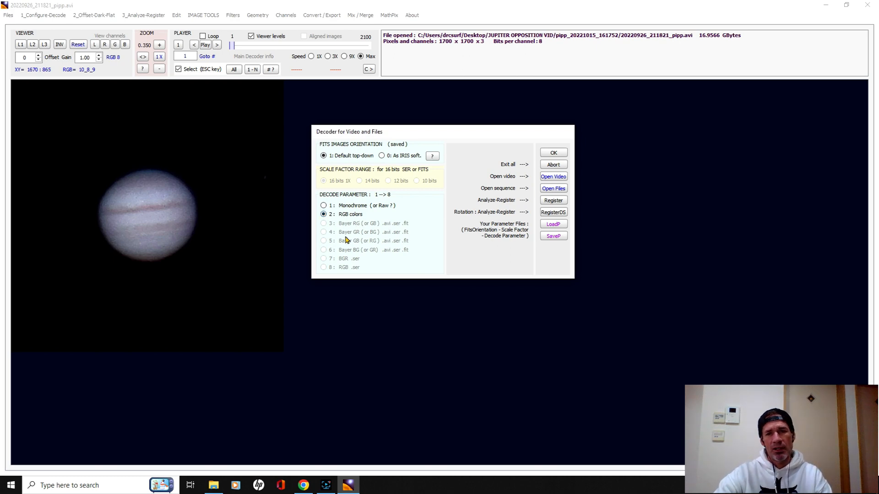
click(550, 203)
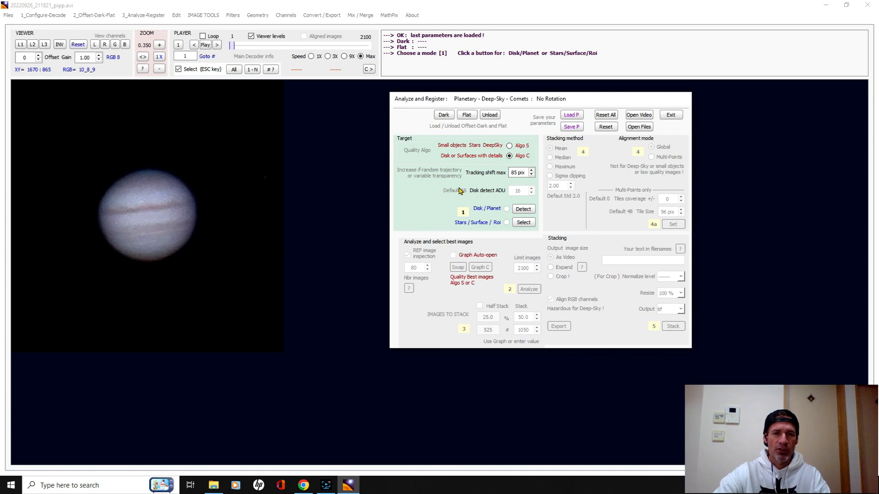
click(524, 211)
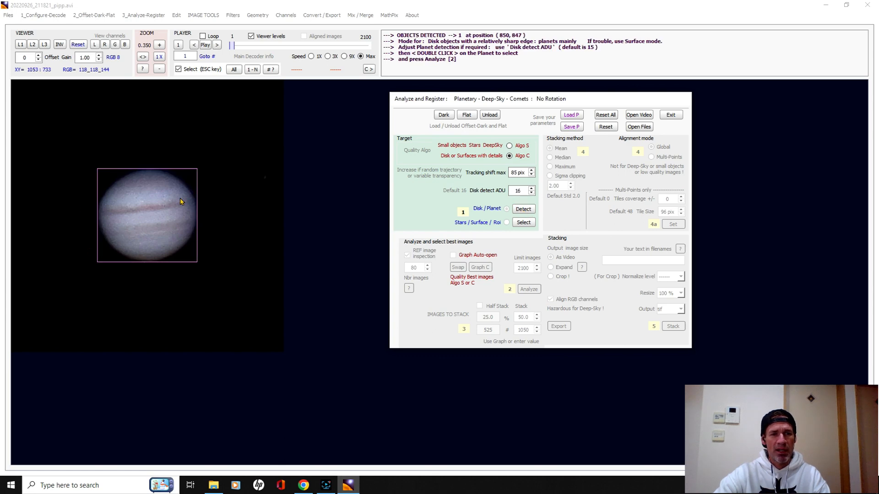
double_click(131, 208)
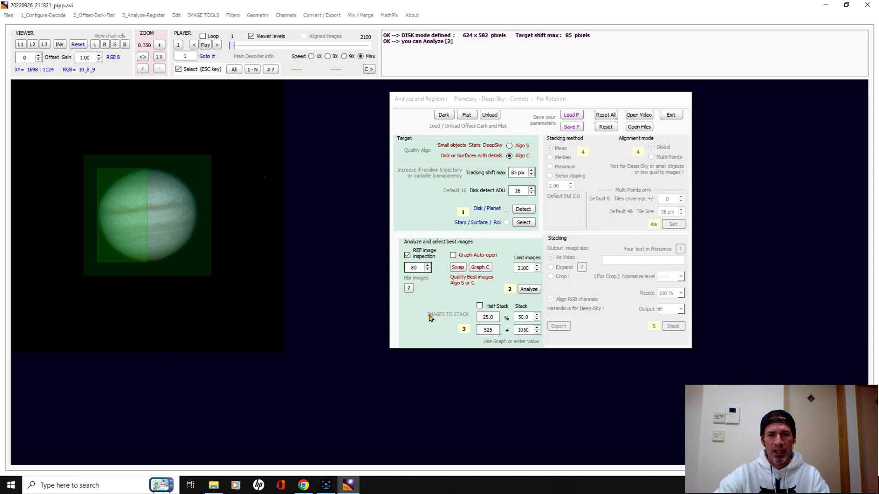
Enable automatic opening of the quality graph and analyze the video using the default reference image improvement settings
click(453, 255)
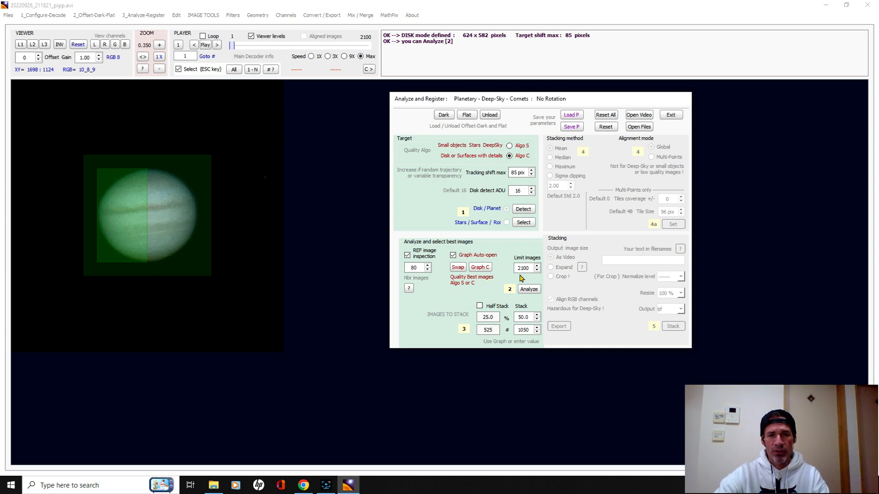
click(529, 289)
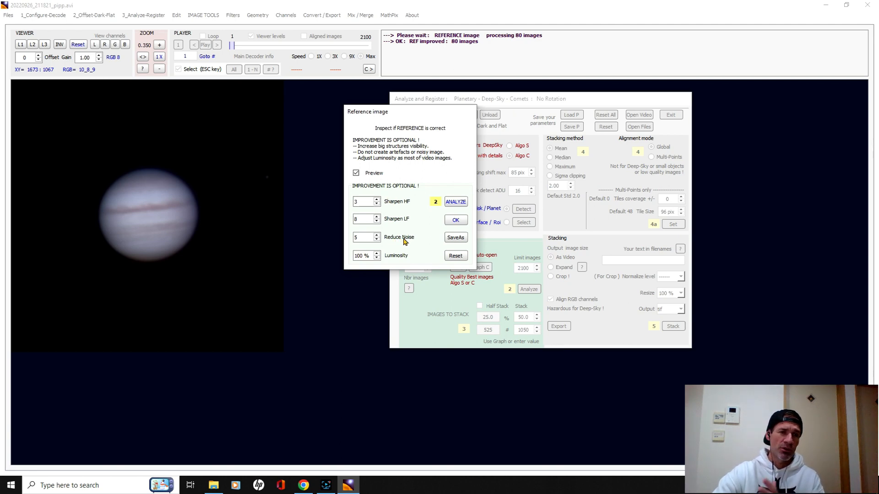
click(455, 201)
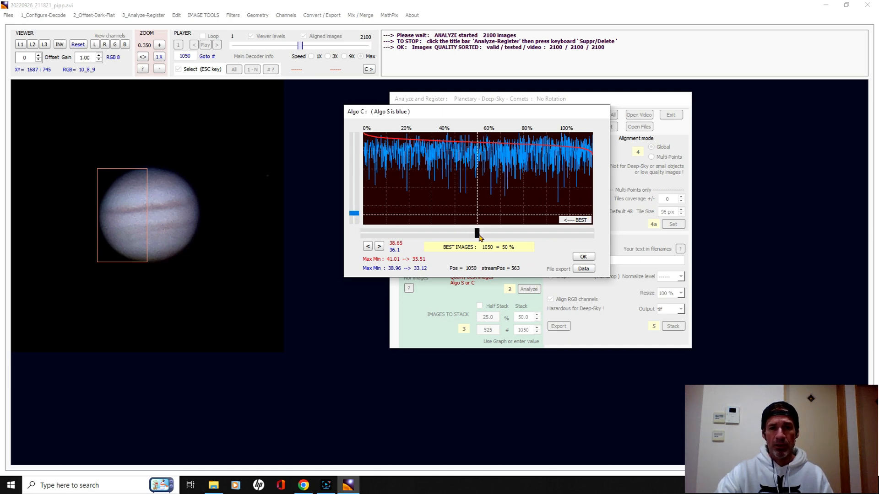
Adjust the cutoff in the quality graph and accept the best 50 % of images, 1050 frames, for stacking
drag(356, 216, 355, 194)
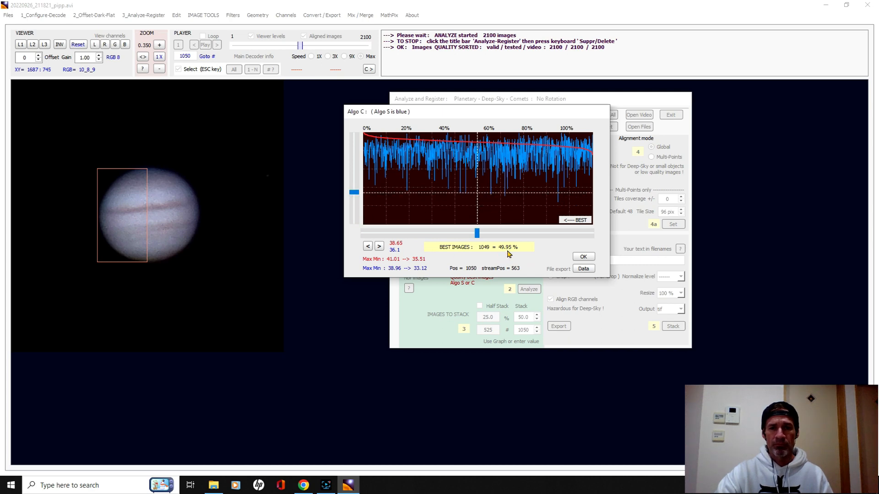
mouse_move(355, 192)
mouse_down()
mouse_move(354, 162)
mouse_move(357, 220)
mouse_move(356, 206)
mouse_up()
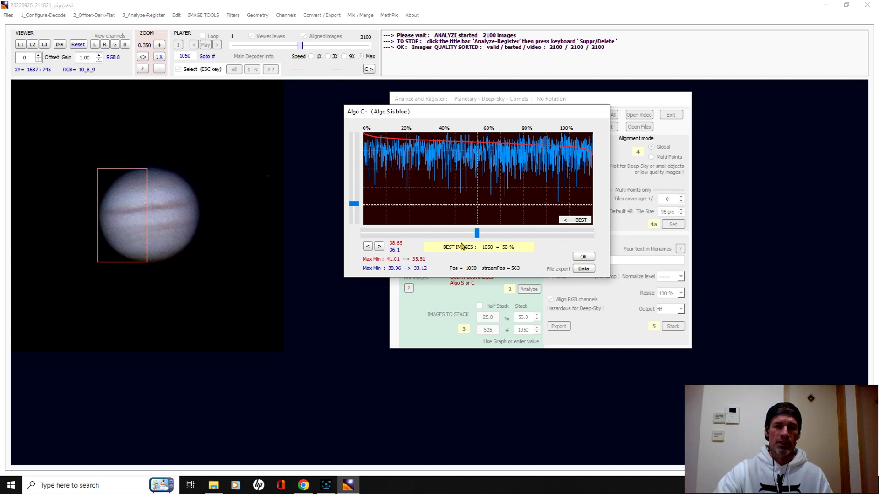
click(582, 256)
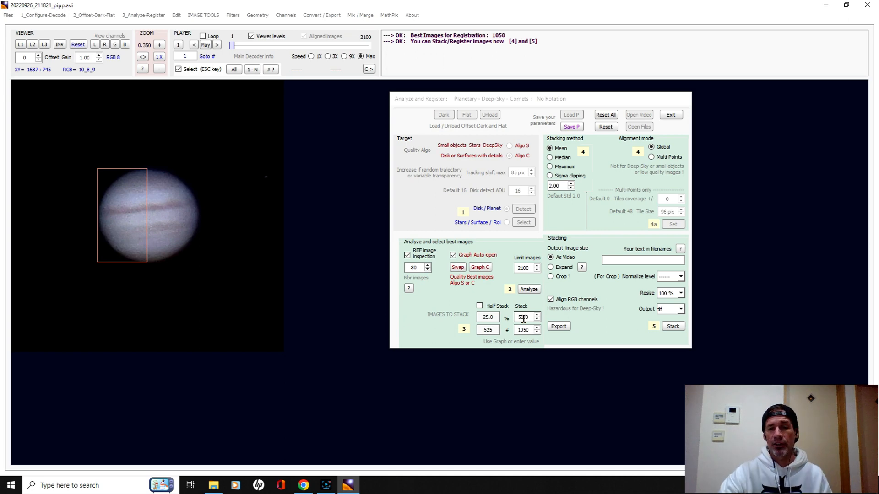
click(487, 320)
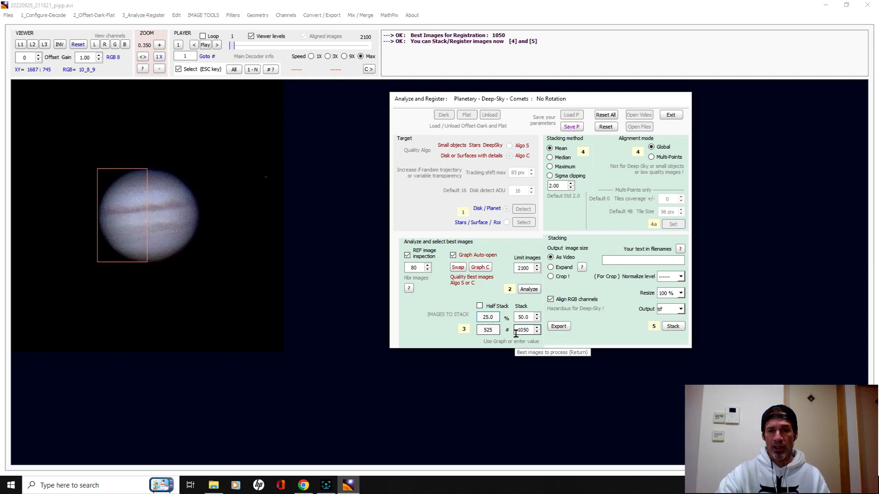
Reduce the share of best images to stack to 40 %, giving 840 frames
click(485, 319)
click(536, 320)
click(537, 321)
click(537, 320)
click(537, 320)
click(537, 321)
click(537, 321)
click(537, 321)
click(537, 320)
click(536, 320)
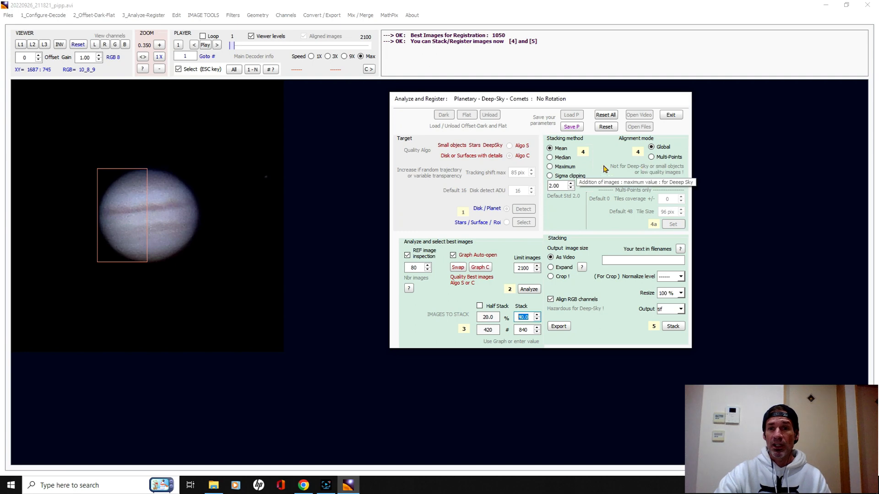
Switch the alignment mode to Multi-Points with a tile size of 48 pixels and place the tiles on Jupiter's disk
click(651, 157)
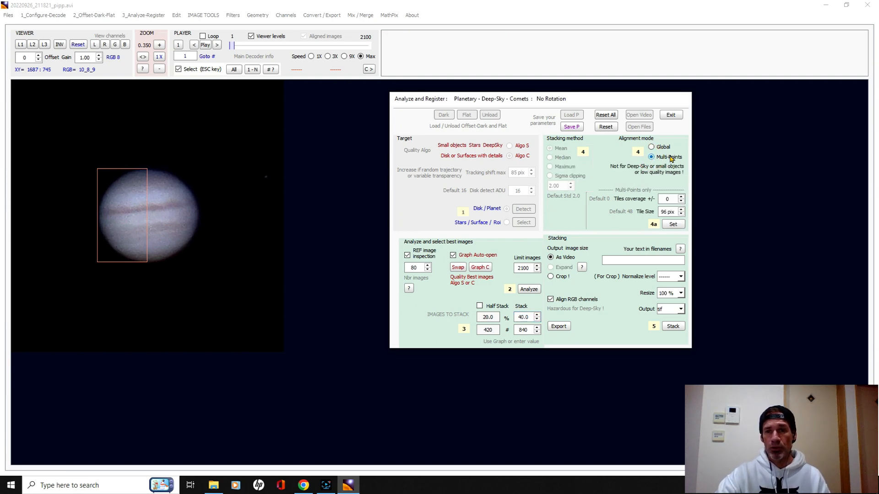
click(681, 215)
click(681, 214)
click(681, 214)
click(681, 214)
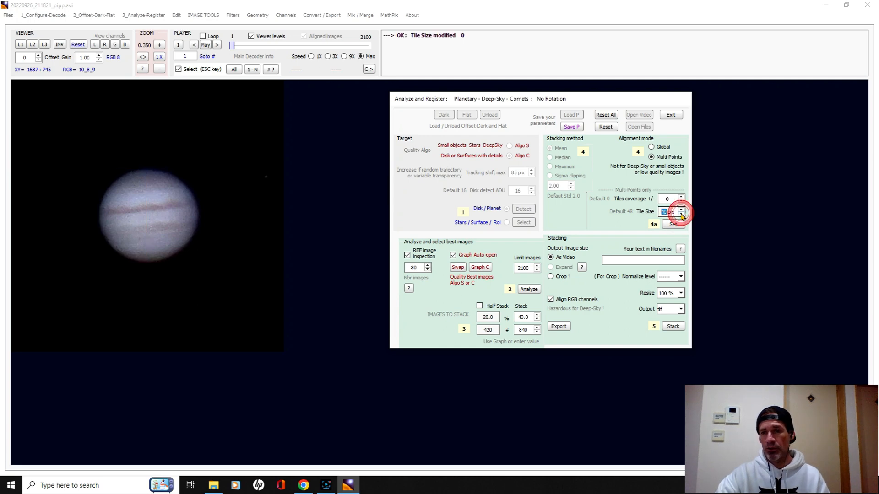
click(681, 209)
click(627, 218)
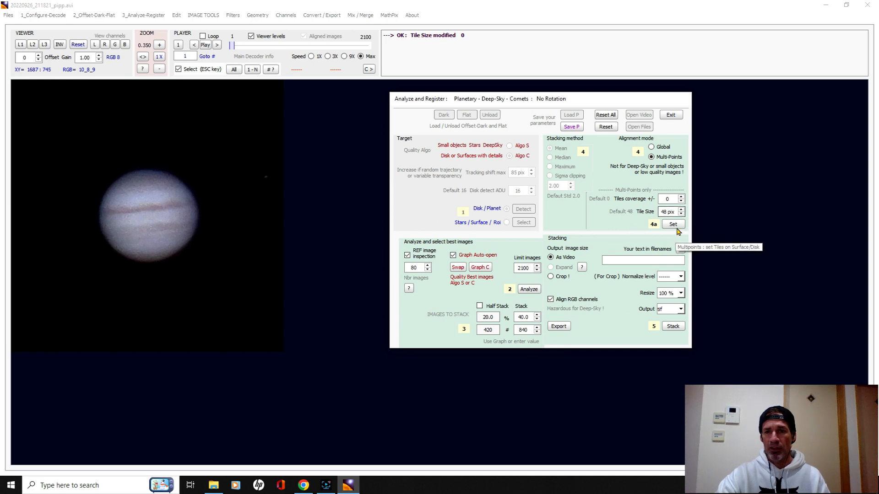
click(673, 224)
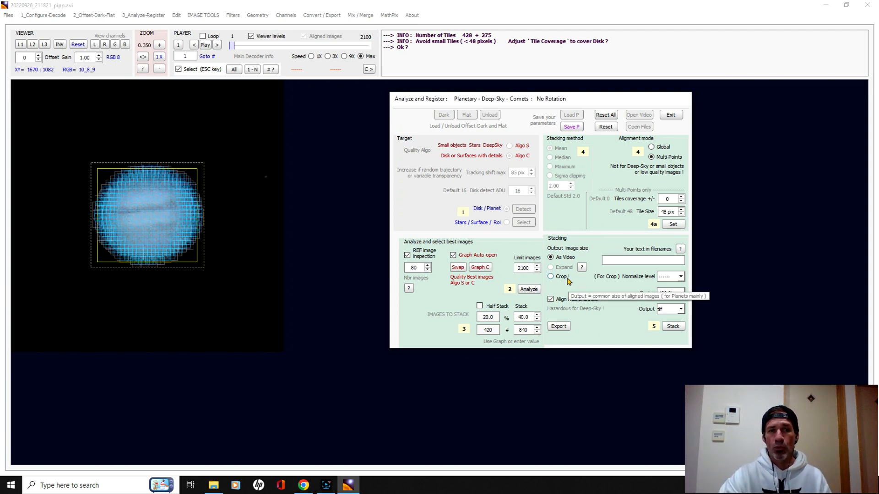
Set the tiles coverage to -19 and place the tiles again so they fit inside Jupiter's disk
click(681, 202)
click(681, 202)
click(681, 203)
click(681, 202)
click(682, 202)
click(682, 203)
click(681, 202)
click(682, 202)
click(682, 202)
click(682, 203)
click(681, 202)
click(681, 203)
click(681, 203)
click(682, 203)
click(681, 203)
click(681, 202)
click(681, 202)
click(673, 224)
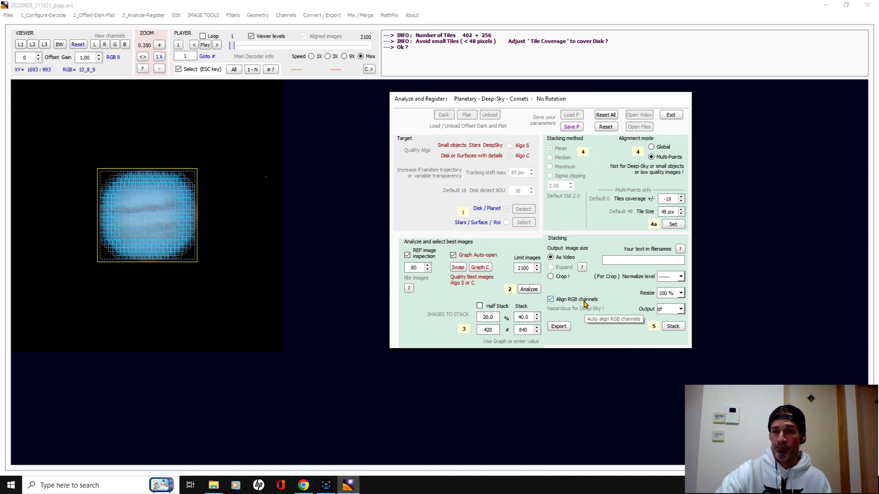
Keep tif as the output format and stack the selected images with RGB channel alignment on
click(680, 310)
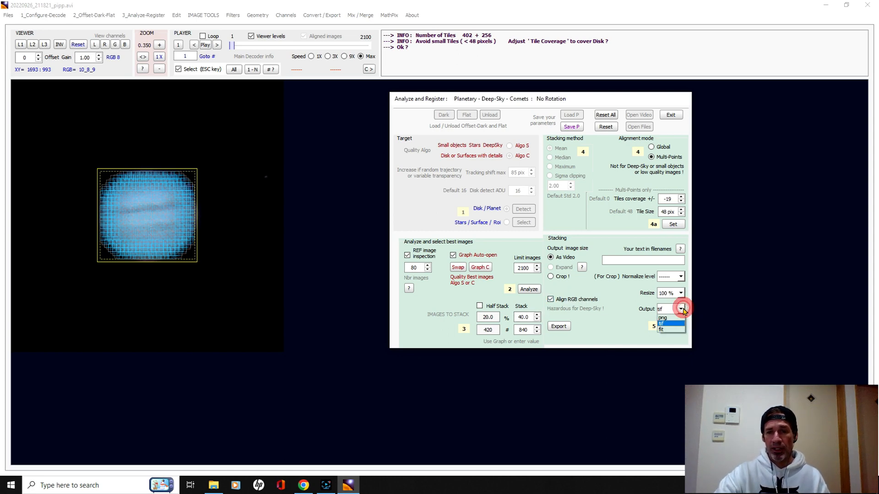
click(665, 325)
click(680, 309)
click(663, 326)
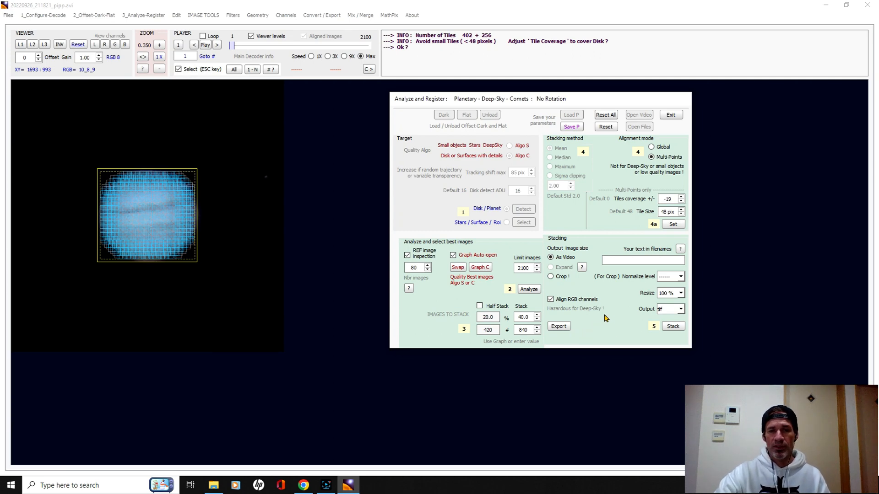
click(673, 326)
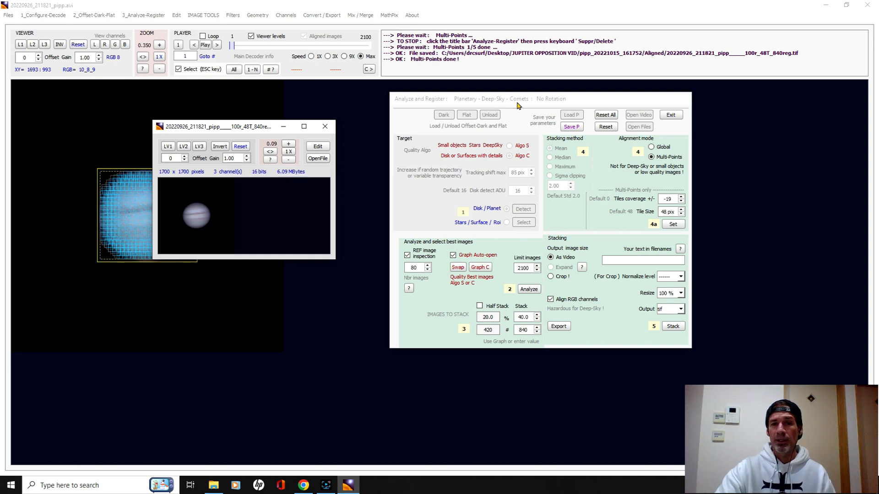
Arrange the windows side by side, then enlarge the stacked image's preview and examine Jupiter's full disk in it
drag(518, 102, 659, 109)
drag(227, 128, 377, 133)
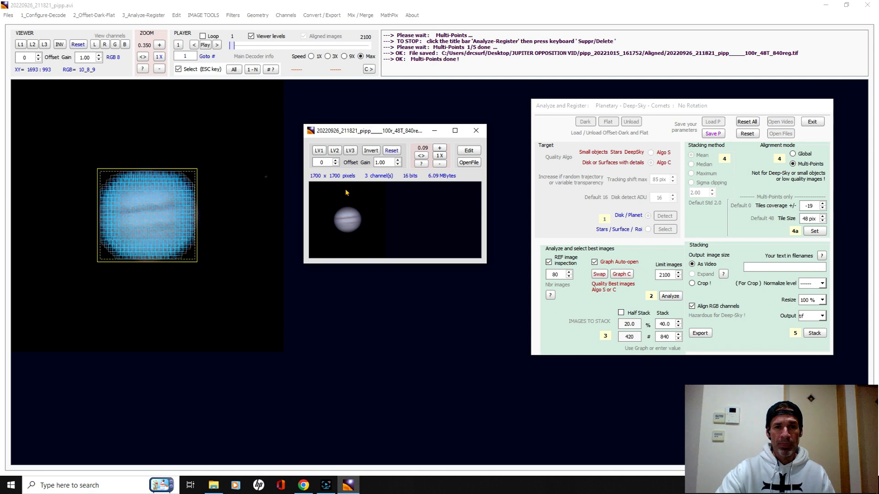
click(439, 147)
click(439, 147)
drag(474, 210, 476, 220)
drag(345, 258, 388, 323)
drag(486, 261, 505, 241)
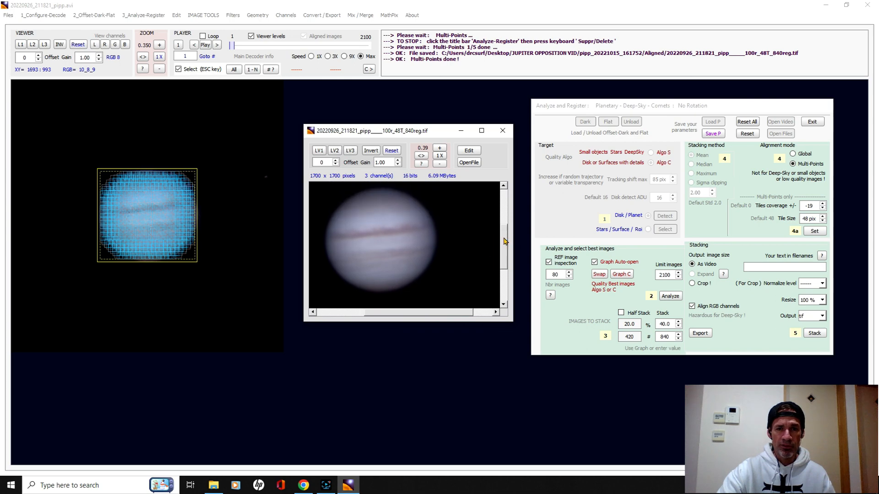
drag(434, 313, 426, 313)
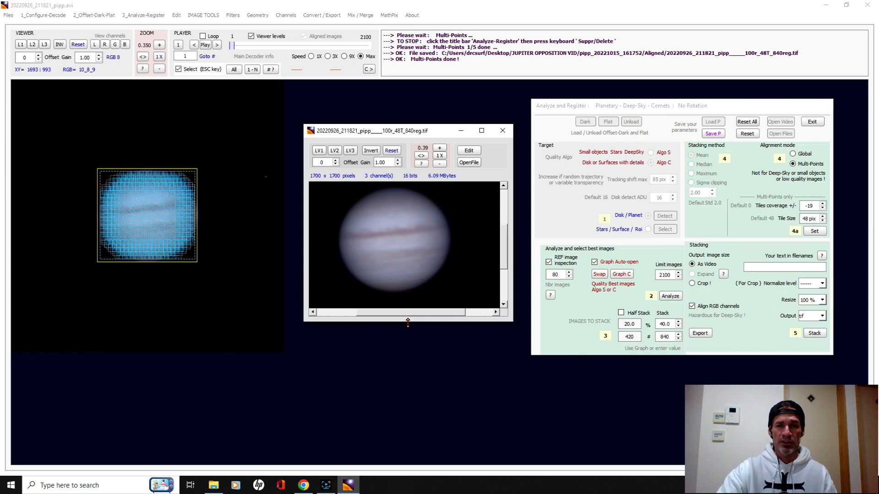
Compare the stacked image under display level presets LV1, LV2 and LV3 and inverted, then reset the preview display
click(319, 150)
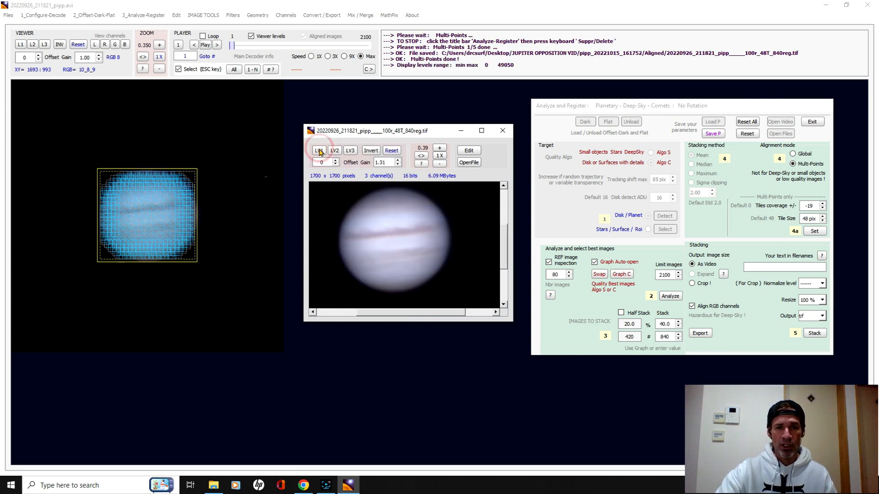
click(391, 150)
click(334, 151)
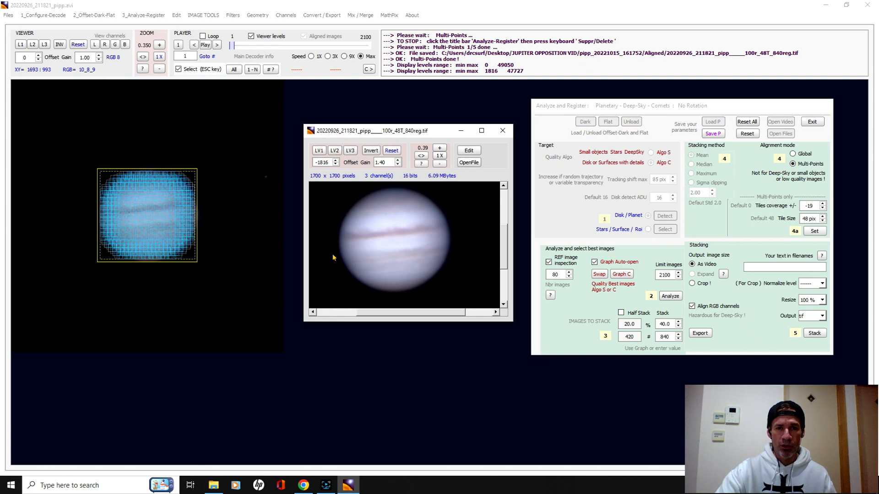
click(349, 151)
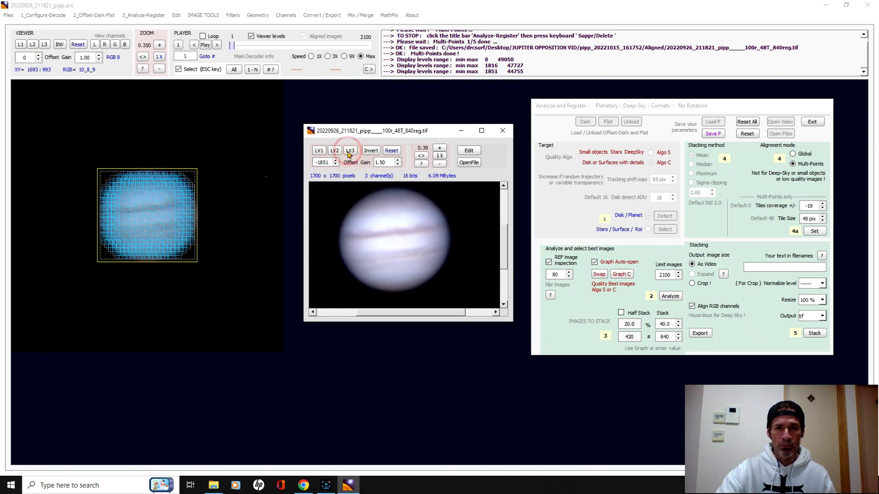
click(392, 151)
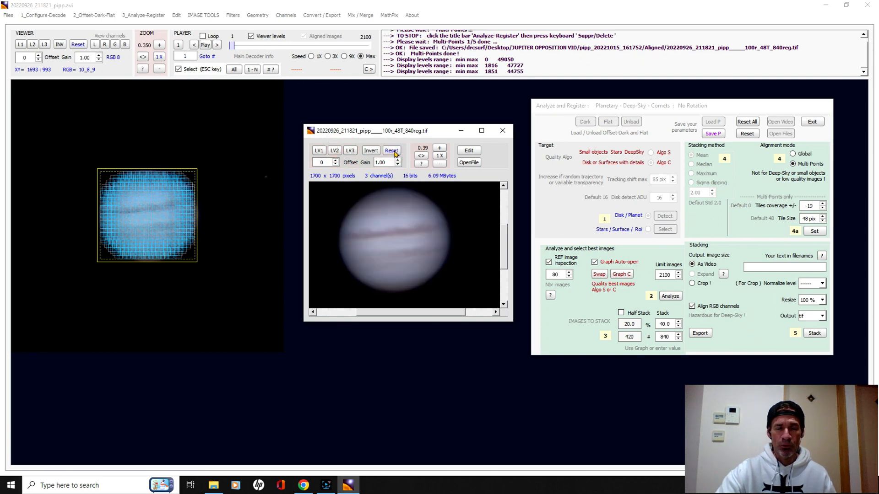
click(371, 150)
drag(503, 251, 505, 250)
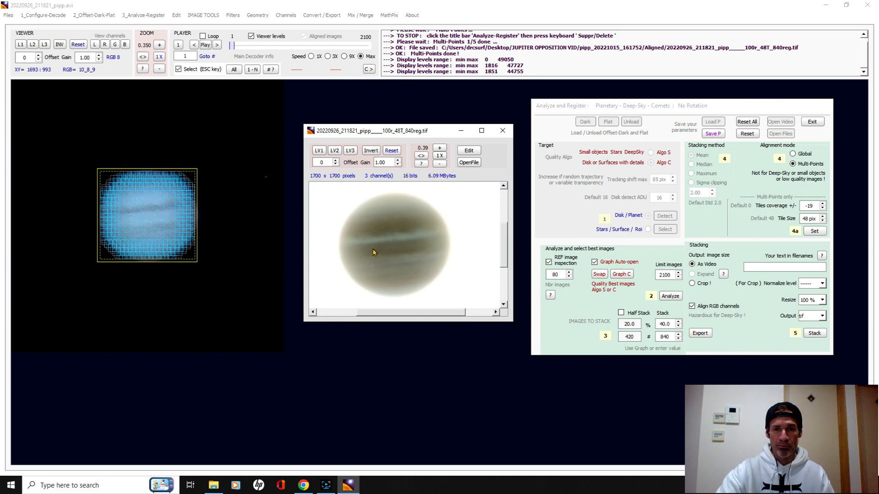
click(391, 151)
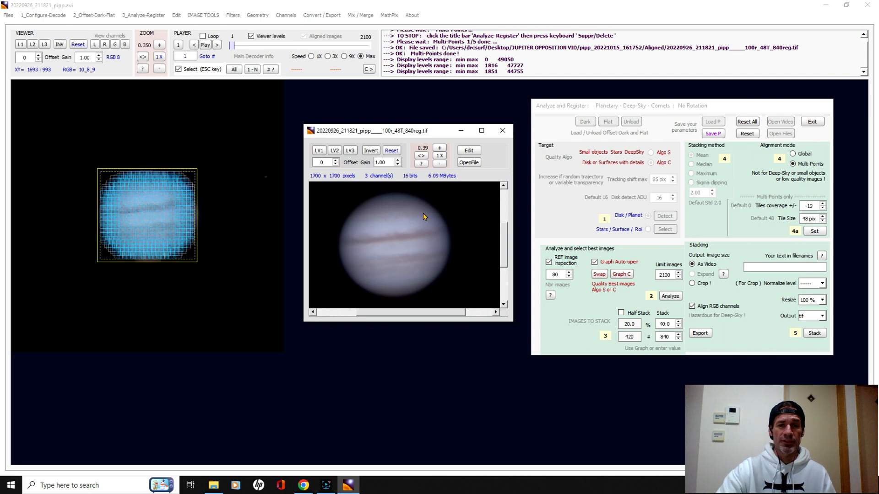
Open the stacked image for editing, agree to close the analysis, and move its preview clear of the main image
click(466, 152)
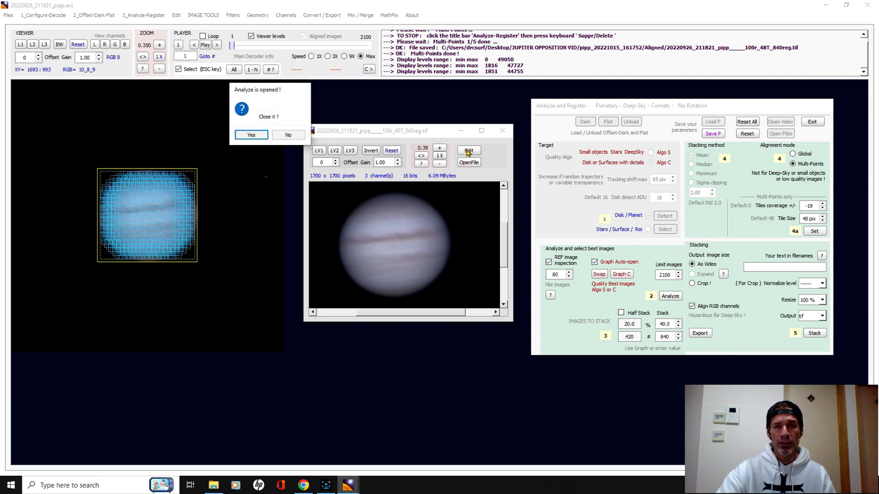
click(248, 135)
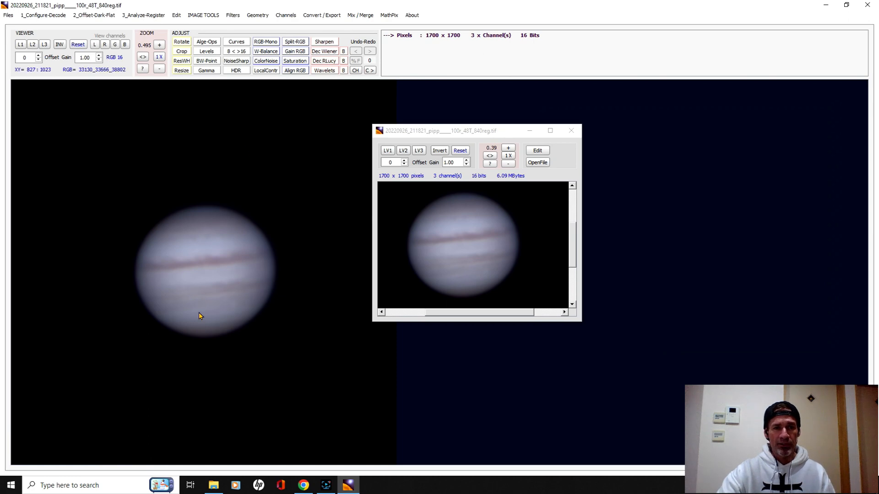
drag(467, 131, 744, 96)
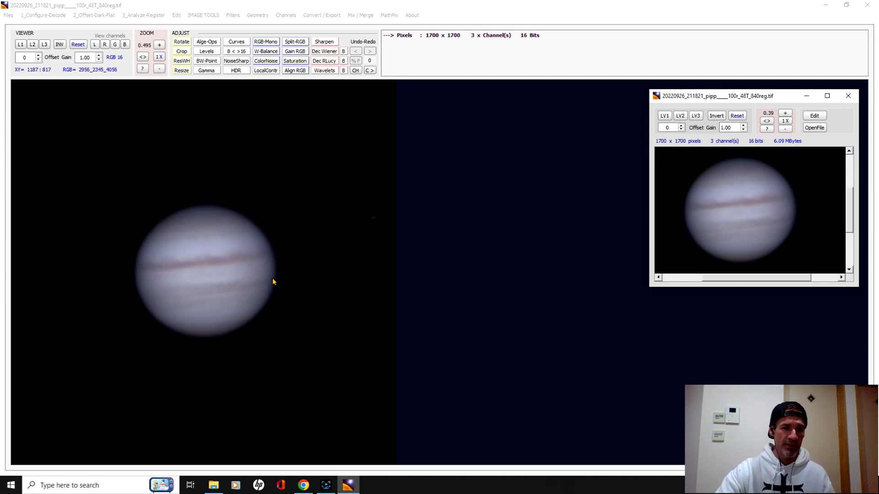
Start auto white balance based on a region selected across Jupiter's disk and compare the result with the original stack
click(266, 53)
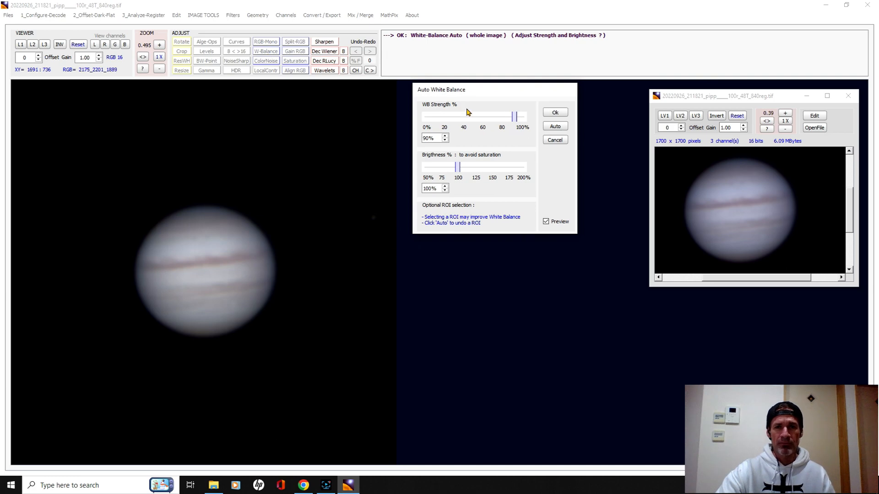
drag(479, 92, 473, 184)
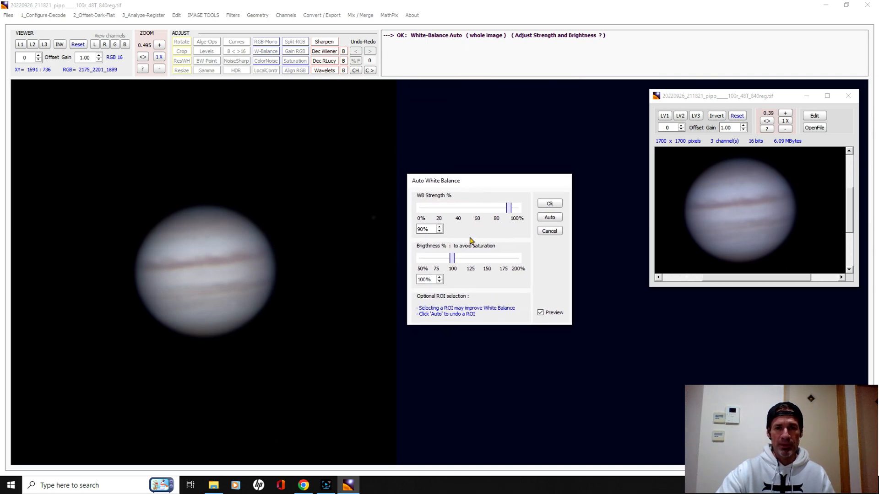
click(243, 229)
drag(242, 229, 166, 318)
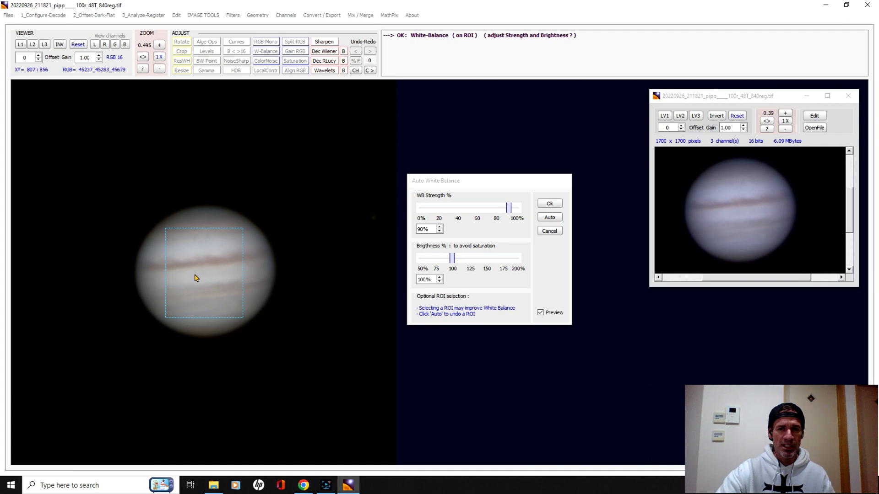
drag(739, 100, 383, 162)
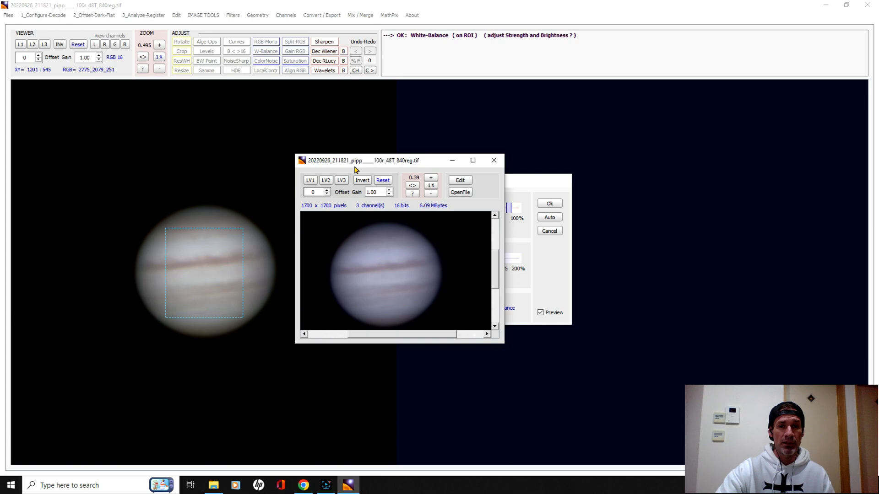
drag(384, 162, 706, 118)
Return the white balance to automatic, reselect the central area of Jupiter's disk, and apply it at 90% strength and 100% brightness
click(552, 218)
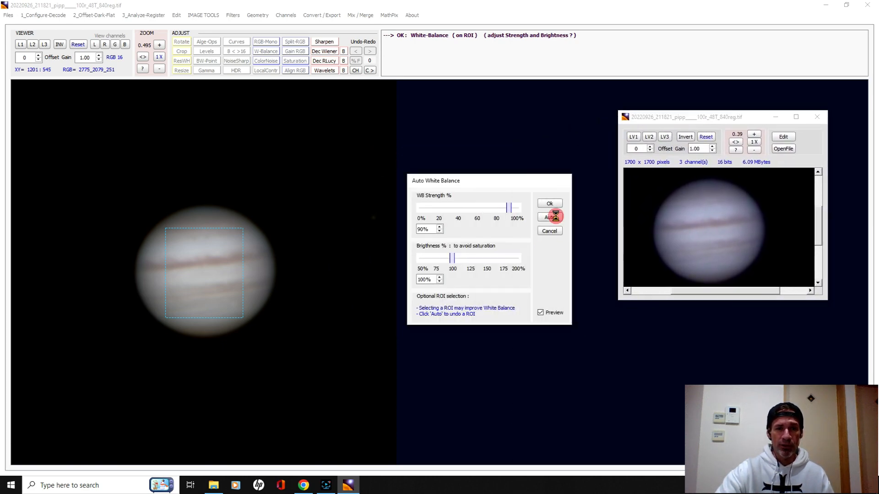
click(550, 219)
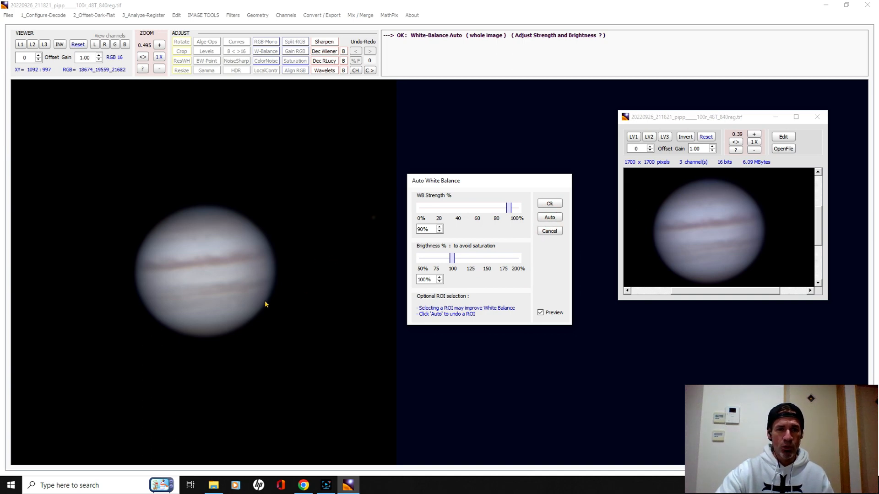
drag(246, 229, 168, 312)
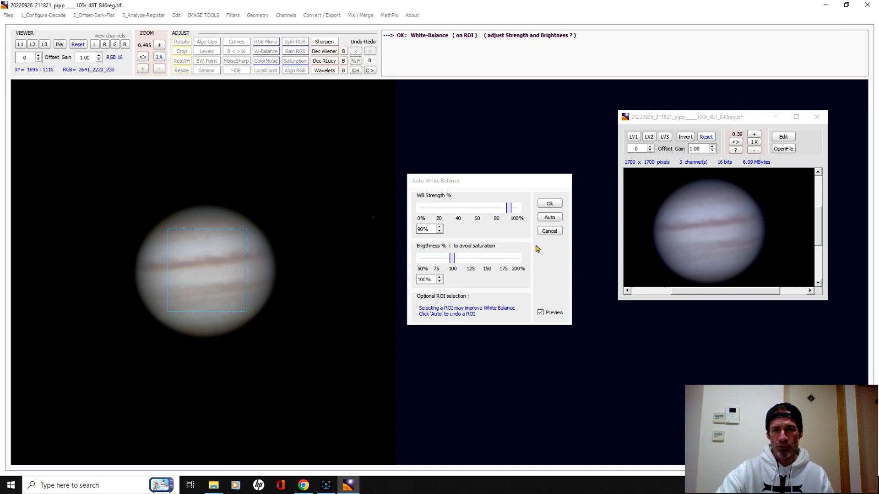
click(550, 204)
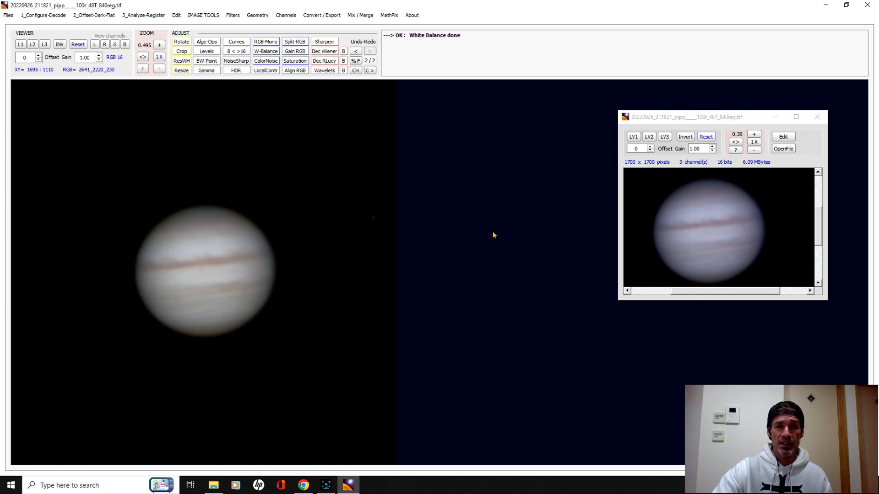
Open the Wavelets-Deconvolution adjustments beside Jupiter and reset the previously loaded parameters
click(320, 71)
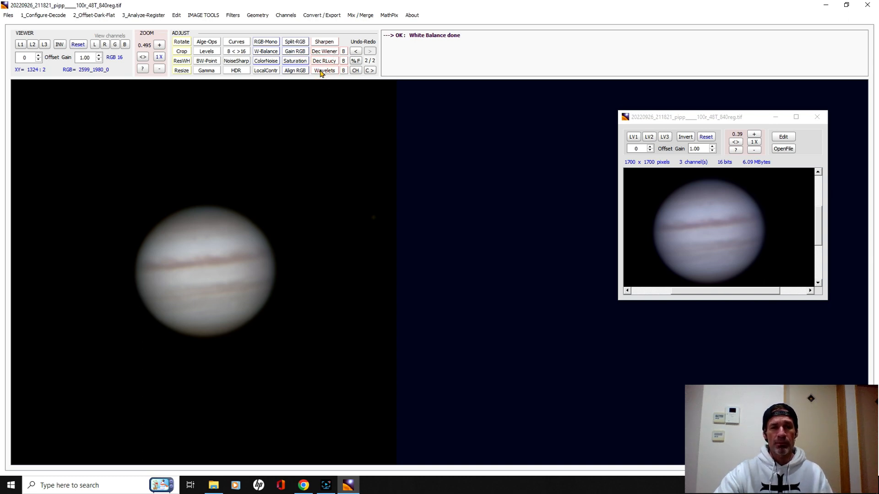
drag(500, 88, 500, 145)
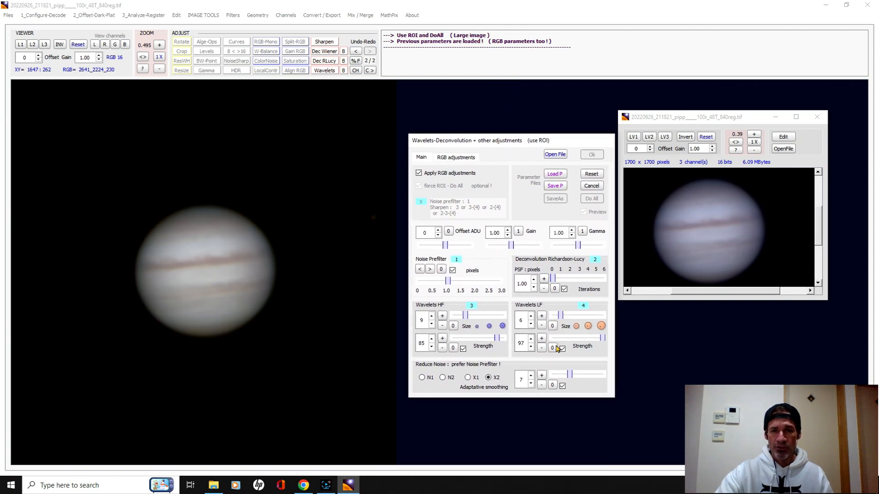
click(591, 175)
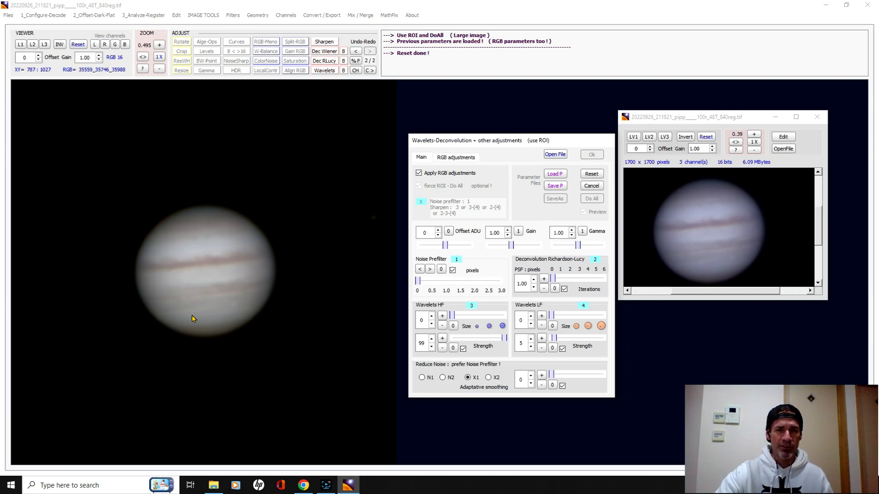
Select a rectangular region across the centre of Jupiter's disk for the wavelets adjustment
click(245, 234)
drag(245, 234, 163, 320)
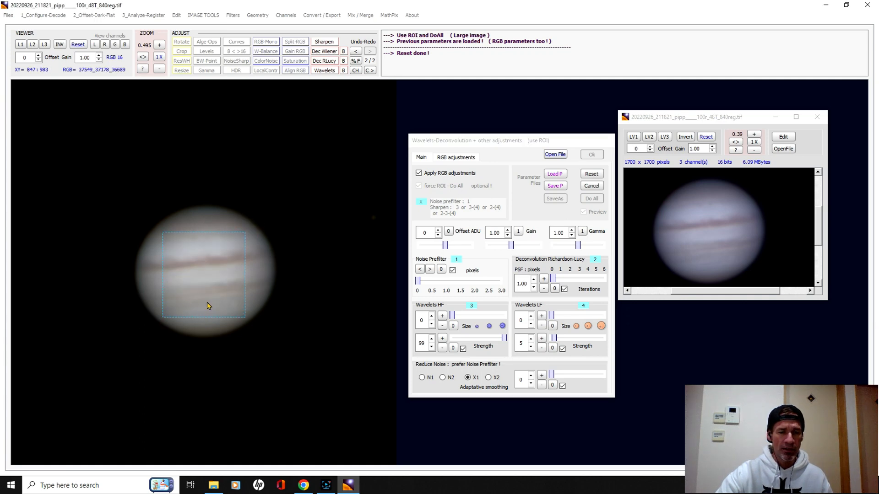
click(160, 45)
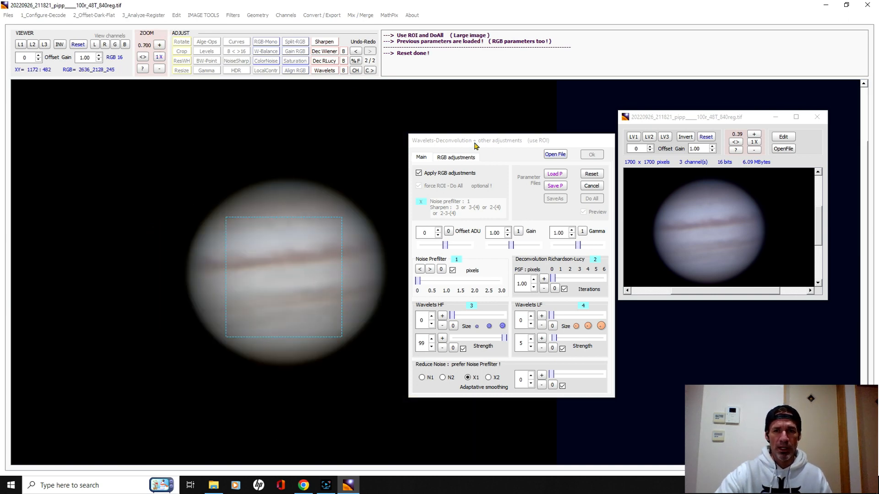
click(163, 71)
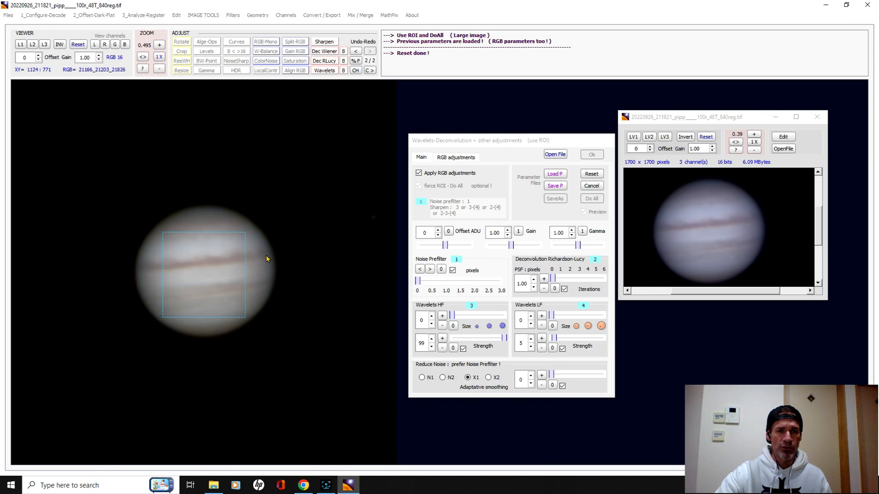
Move the Wavelets-Deconvolution dialog clear for adjustment and set the Wavelets LF size to 5
drag(502, 143, 502, 130)
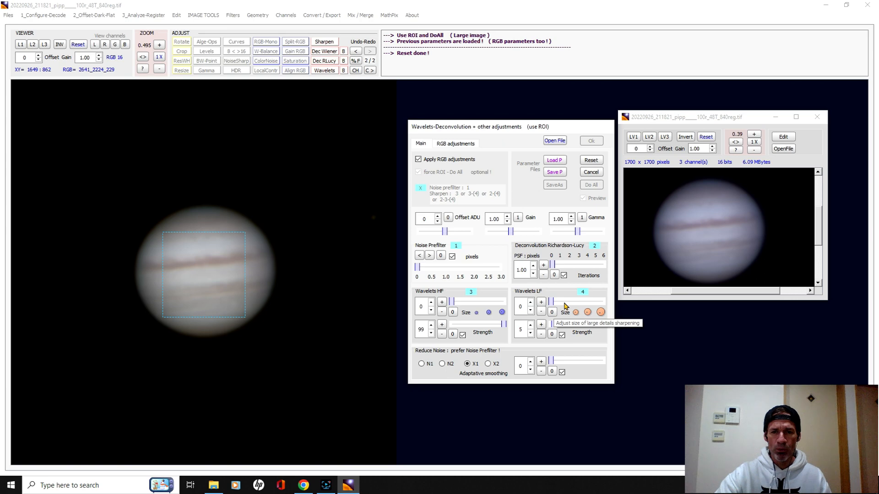
click(551, 303)
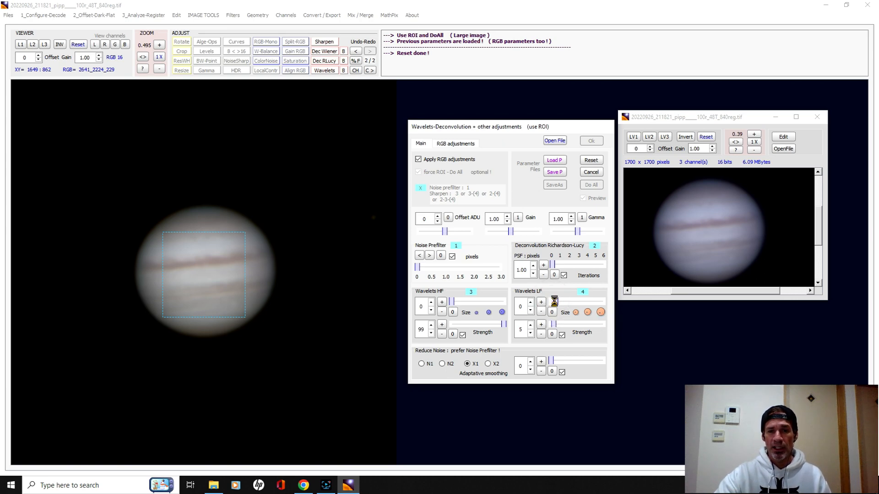
click(553, 303)
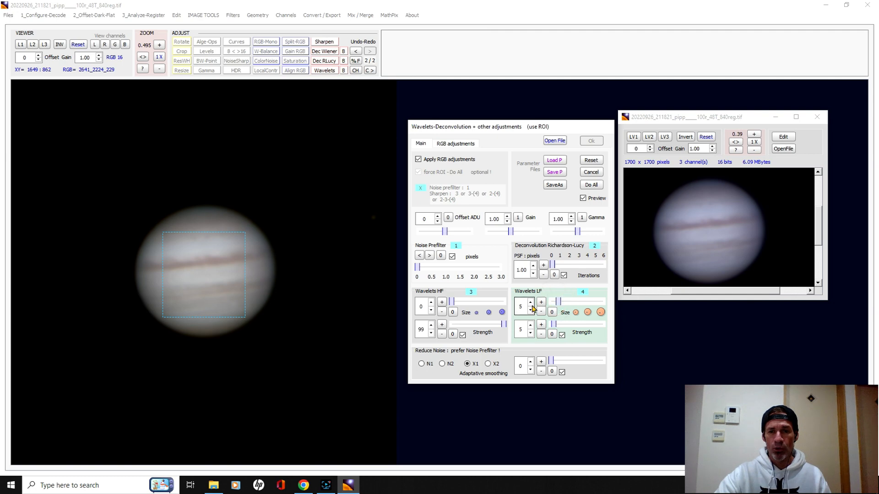
click(530, 303)
click(530, 311)
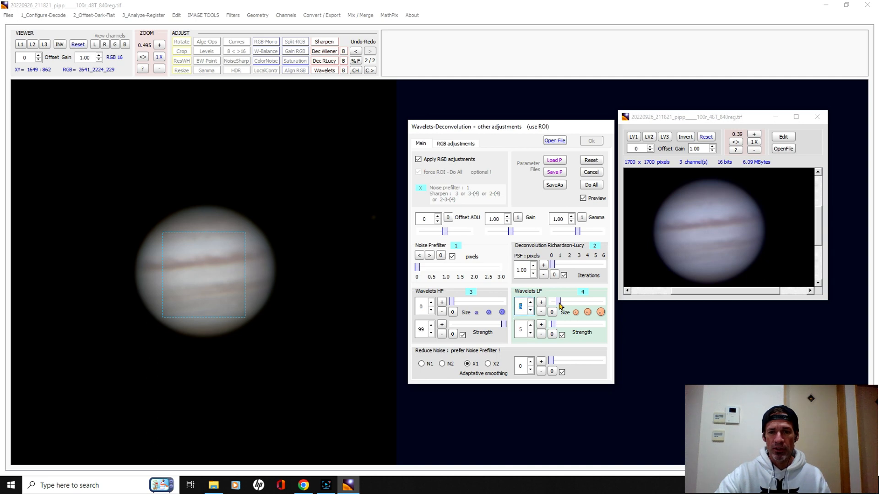
Try Wavelets LF strengths of 23 and 58 on the selected region, and return the strength to 0
drag(553, 327, 569, 326)
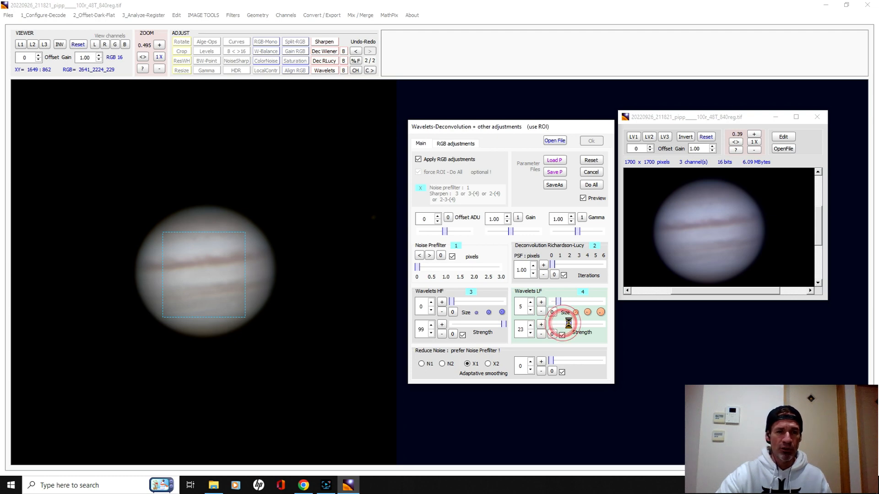
drag(570, 326, 580, 330)
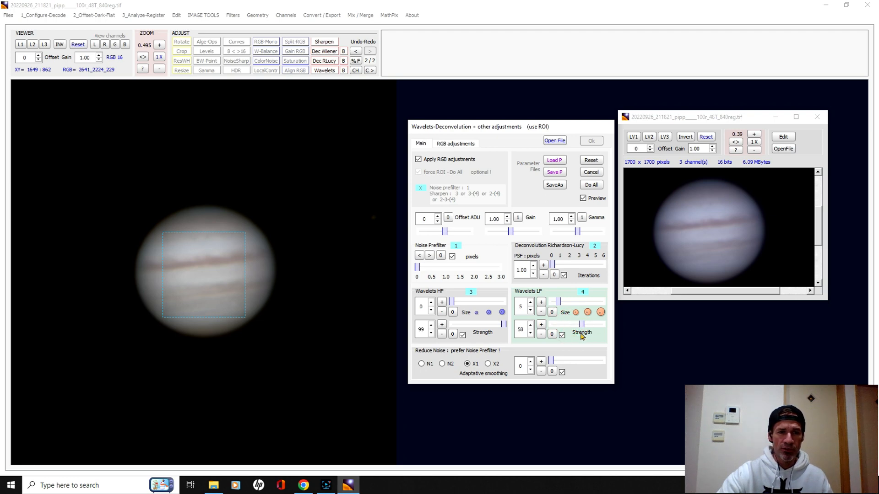
drag(583, 325, 548, 326)
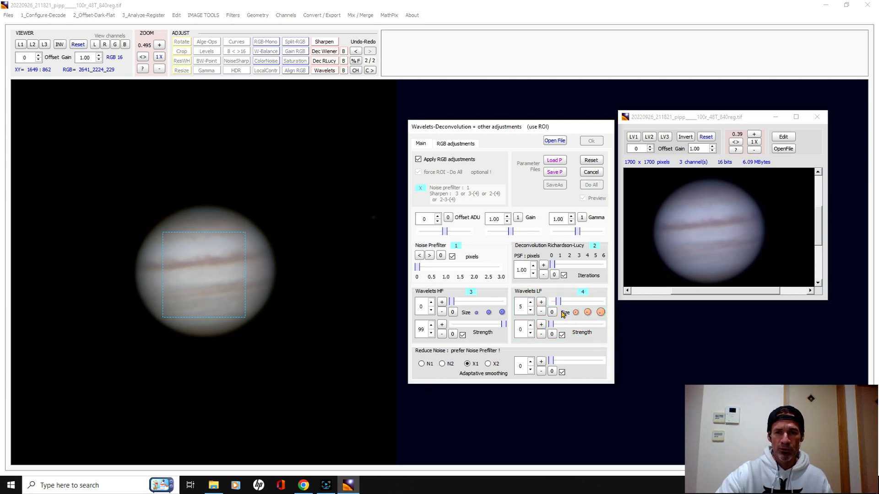
Raise the Wavelets LF size to 7 and its strength to 99
click(542, 302)
click(542, 302)
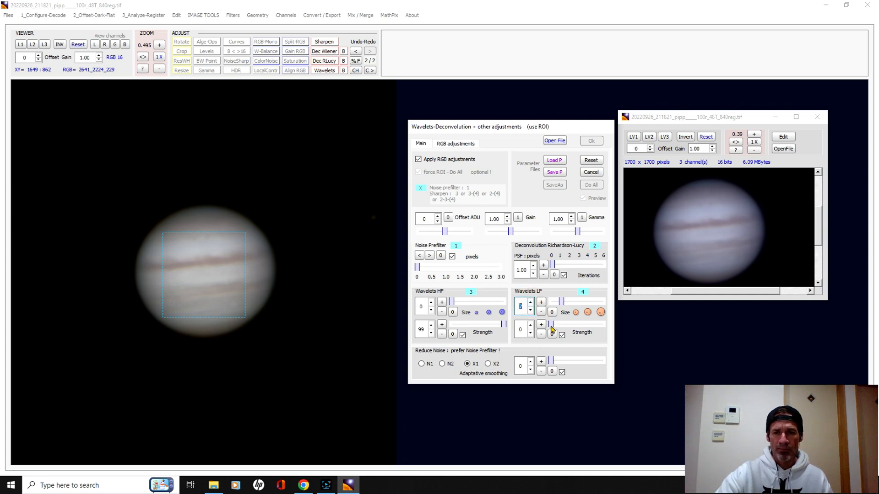
drag(551, 325, 603, 325)
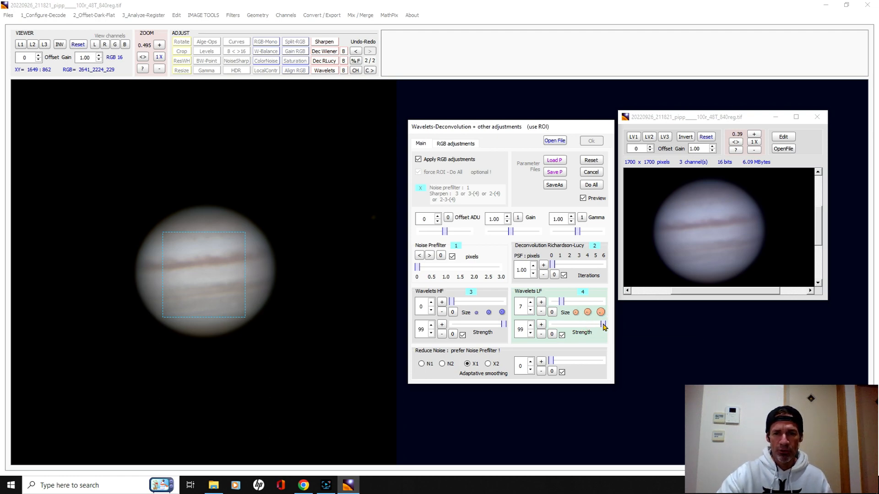
Increase the Wavelets LF size to 10, lowering its strength meanwhile and bringing it back up to 99
drag(603, 325, 565, 328)
click(530, 303)
click(531, 302)
click(531, 303)
drag(563, 326, 598, 326)
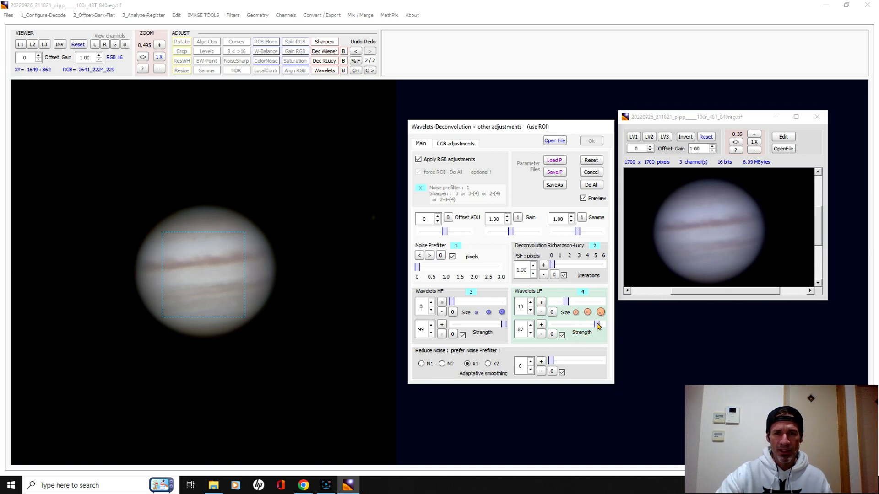
drag(598, 327, 605, 326)
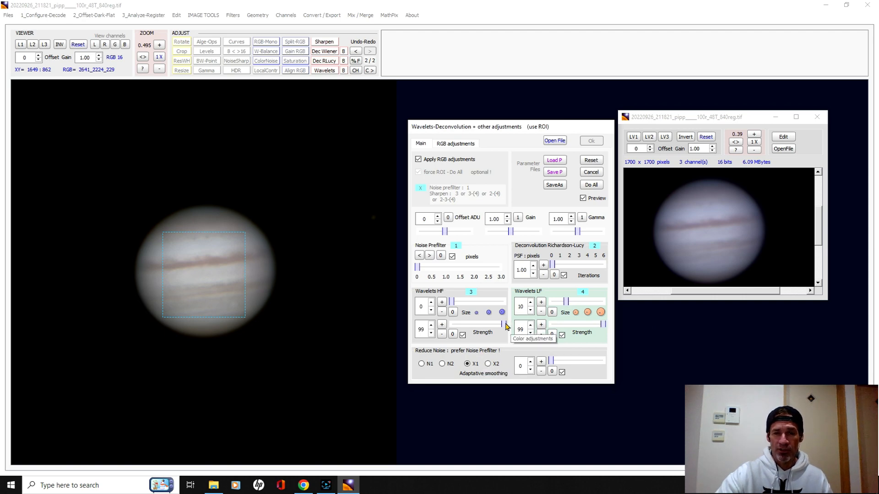
Set the Wavelets HF size to 4 and adjust its strength to 51
drag(503, 324, 460, 327)
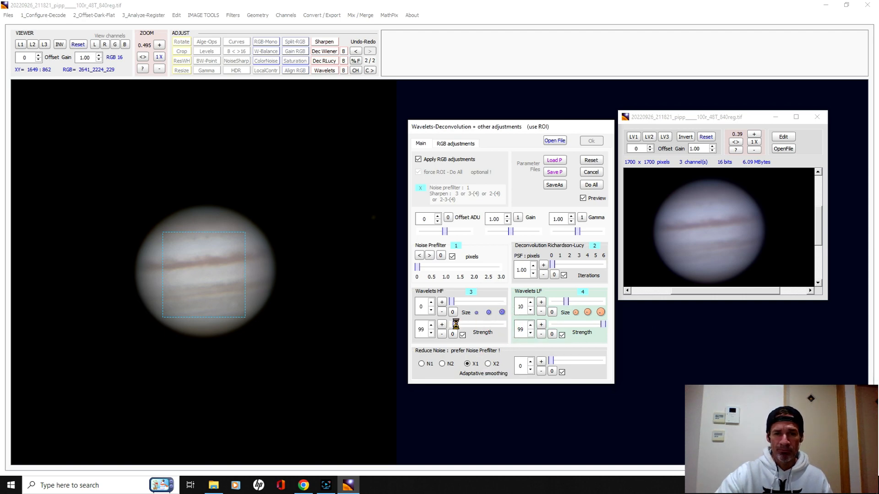
click(431, 302)
click(432, 301)
click(432, 301)
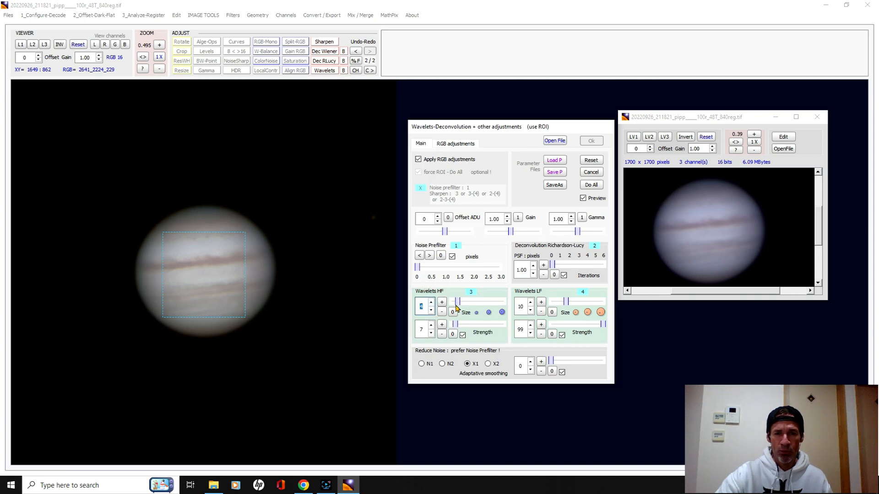
drag(455, 324, 472, 327)
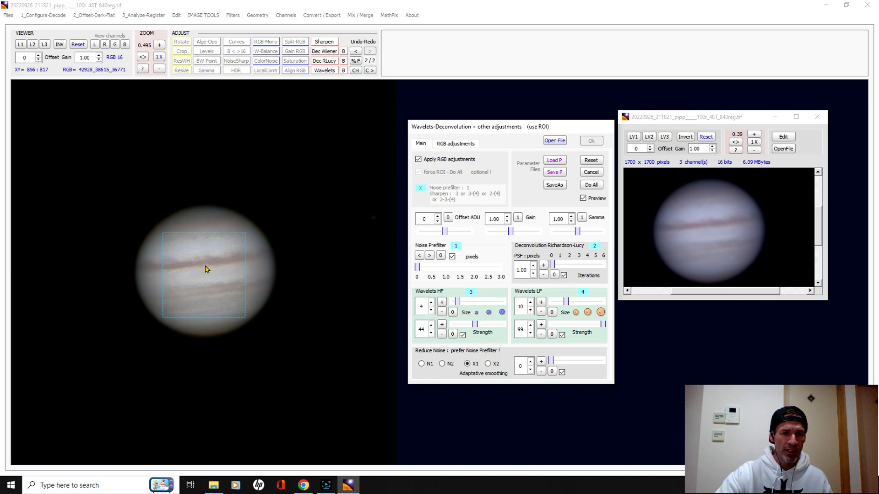
click(475, 325)
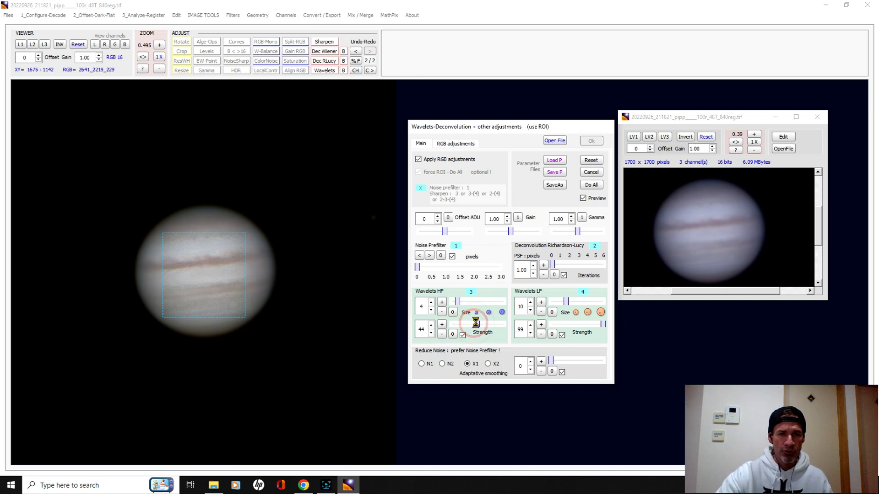
drag(476, 325, 478, 325)
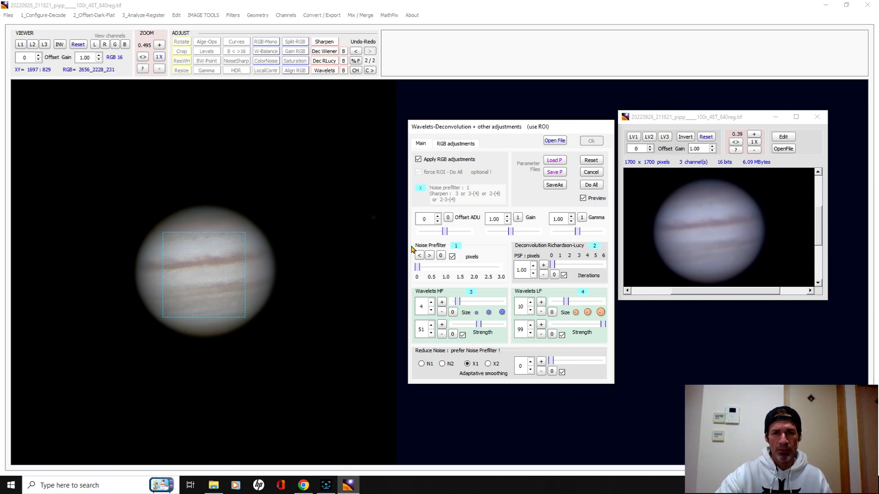
Set the noise prefilter to about 0.5 pixels and the Wavelets HF strength to 89, and process the whole image
mouse_move(416, 271)
mouse_down()
mouse_move(445, 270)
mouse_move(429, 269)
mouse_up()
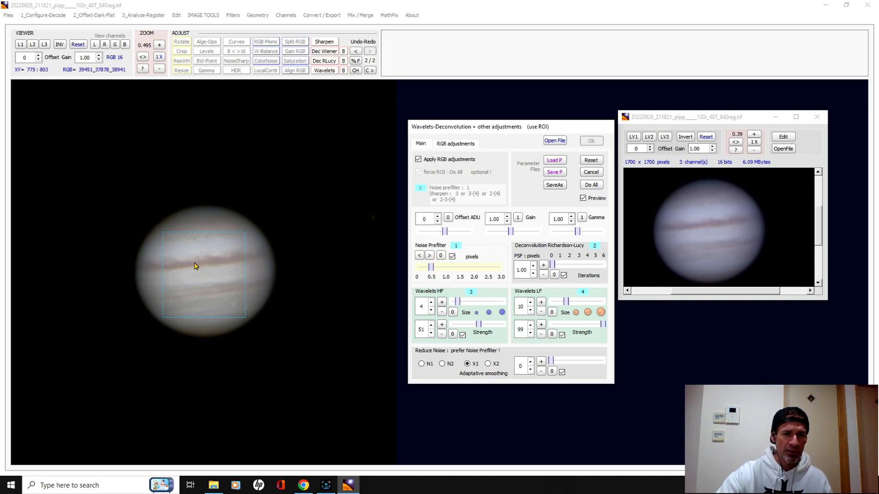
click(479, 325)
drag(479, 325, 497, 326)
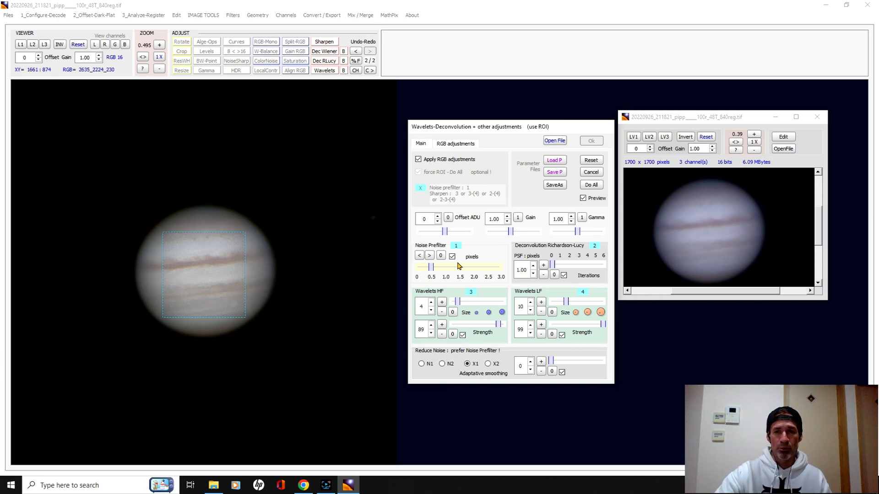
click(591, 185)
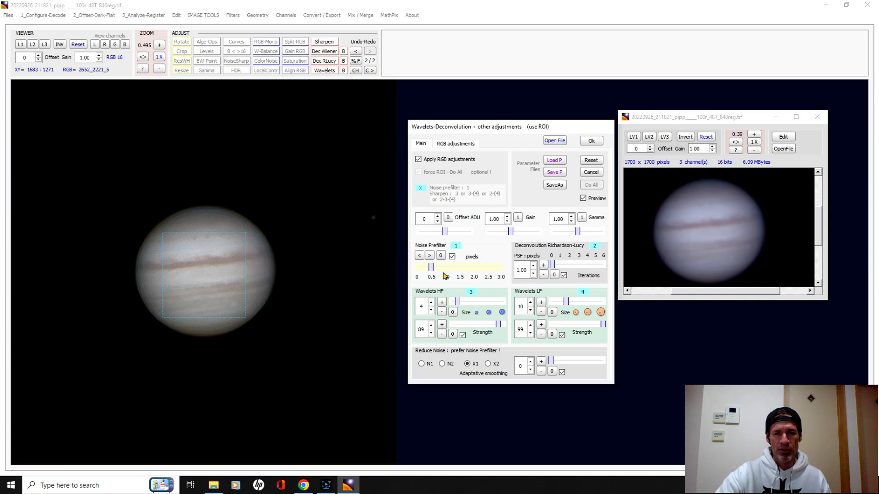
Set the noise prefilter to about 1.0 pixel, and the Wavelets HF size to 7 with a strength of 75
drag(432, 271, 443, 270)
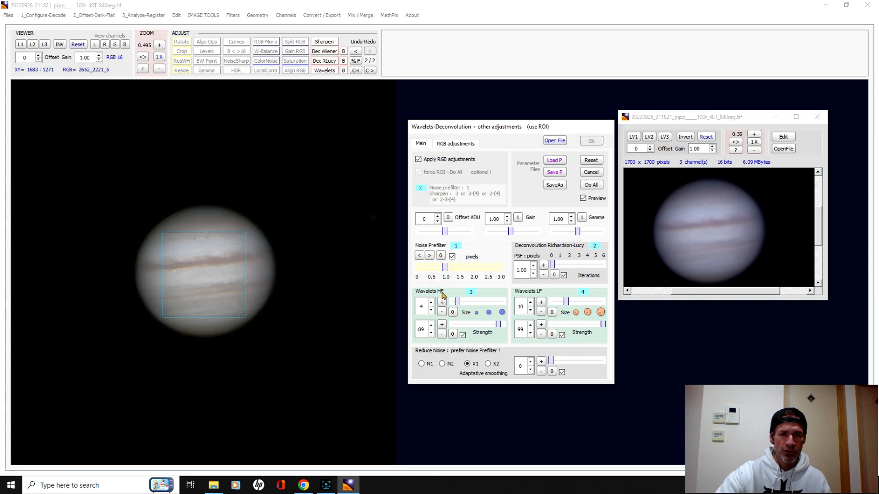
click(430, 302)
click(431, 303)
click(430, 303)
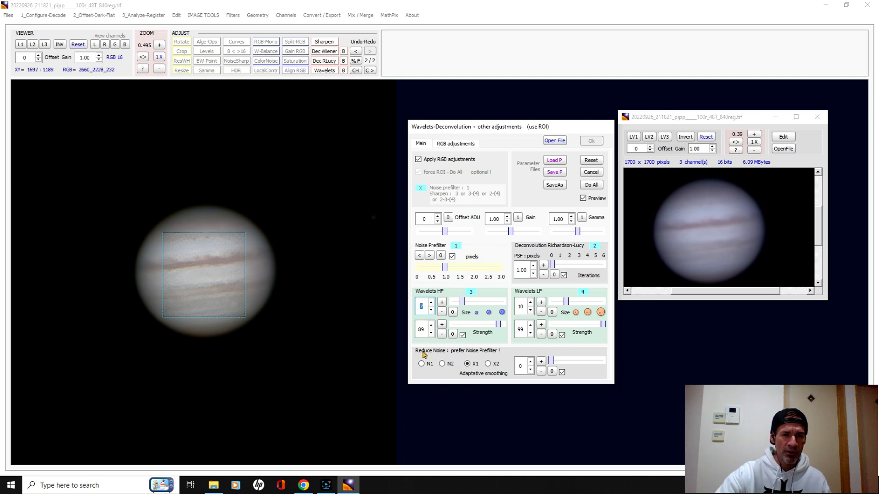
drag(500, 326, 500, 325)
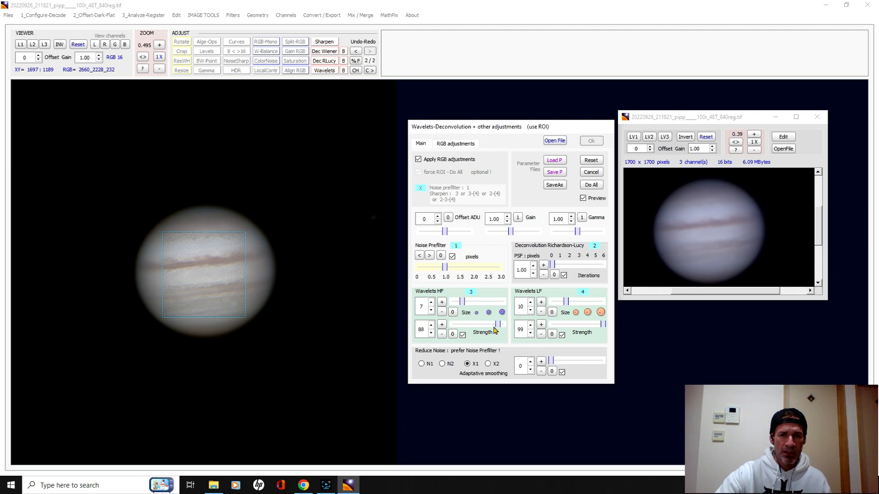
drag(495, 324, 489, 324)
Raise the noise prefilter to about 1.3 pixels and process the whole image with the current sharpening settings
click(445, 268)
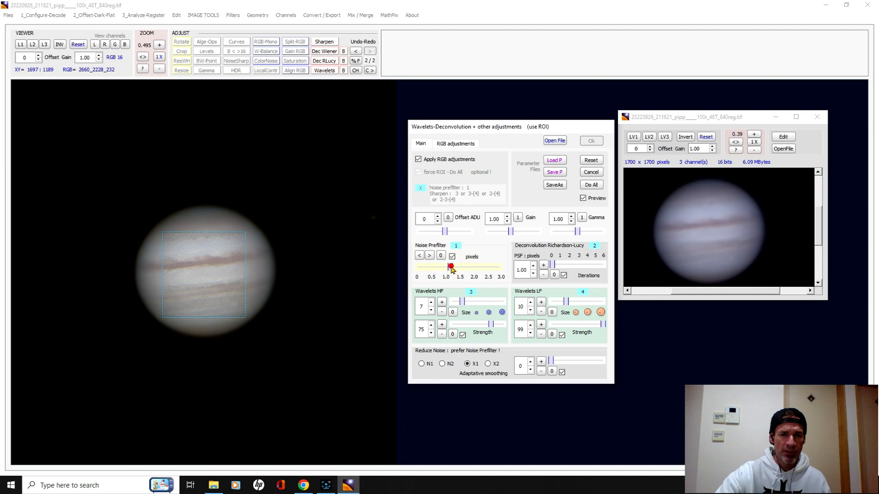
drag(450, 268, 456, 270)
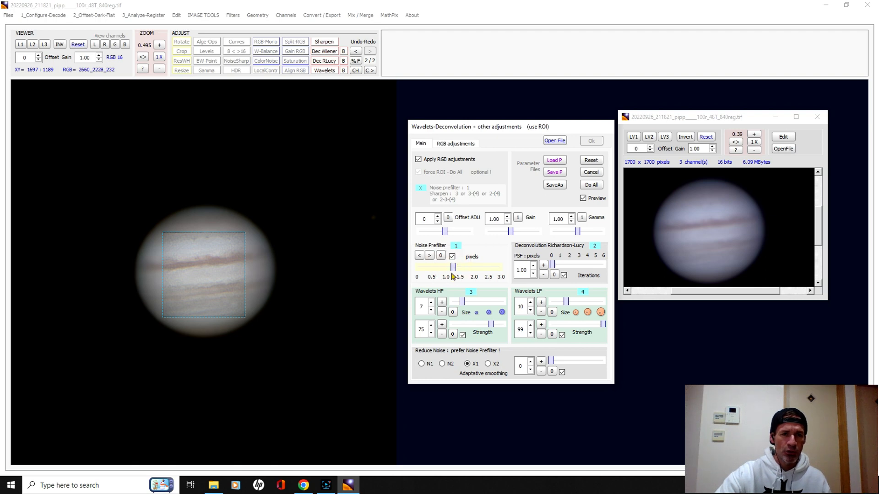
click(591, 185)
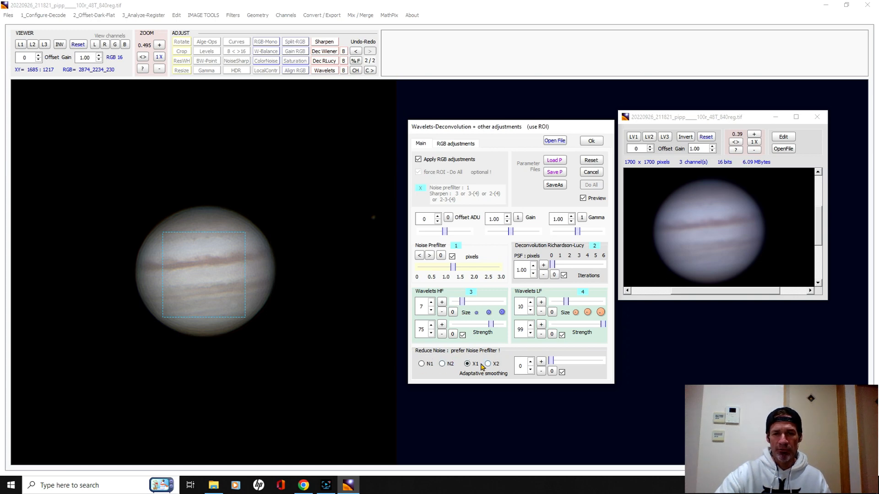
Switch the noise reduction to the X2 adaptive smoothing mode and set its amount to 6
click(423, 364)
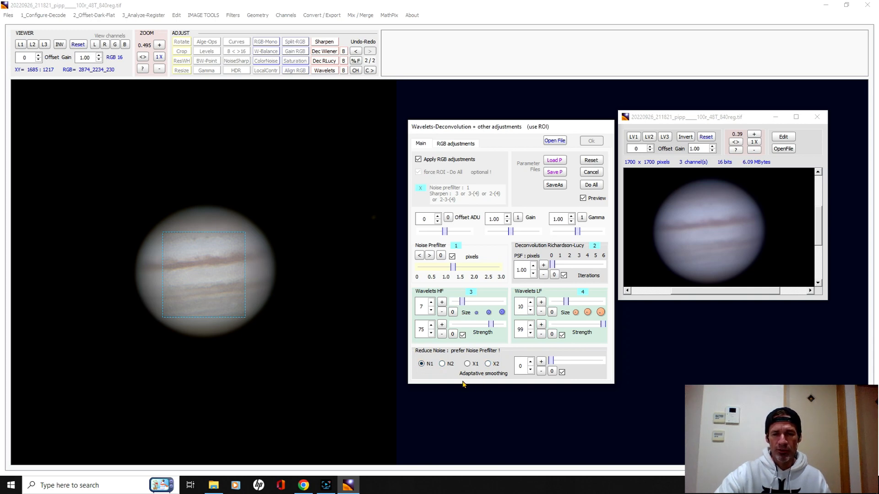
click(488, 363)
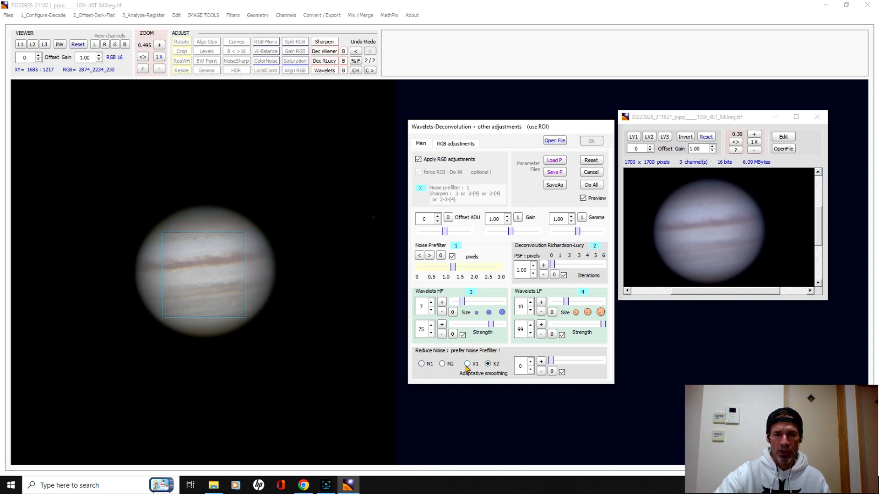
click(559, 364)
click(564, 362)
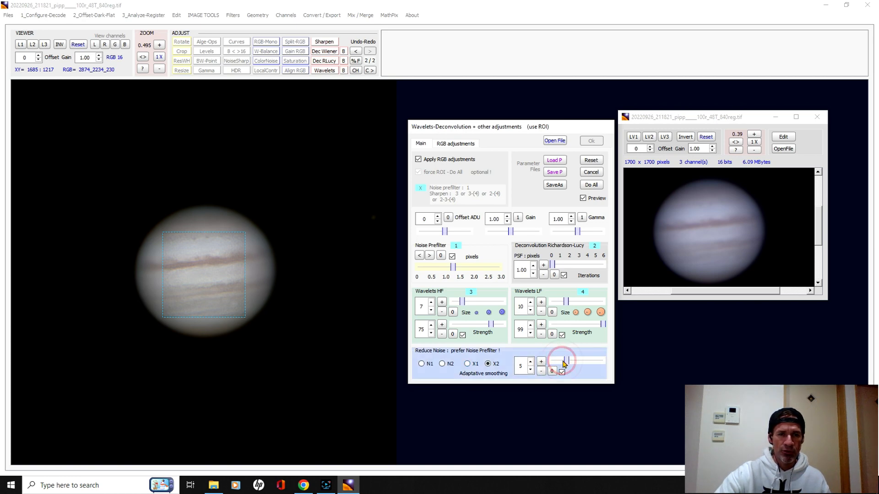
Lower the noise prefilter to about 1.1 pixels and raise the X2 adaptive smoothing to 12
click(450, 267)
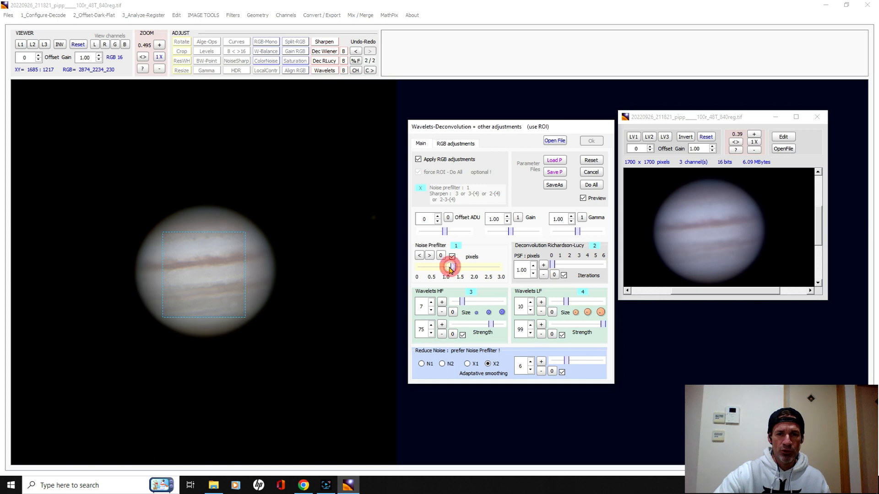
drag(453, 267, 448, 268)
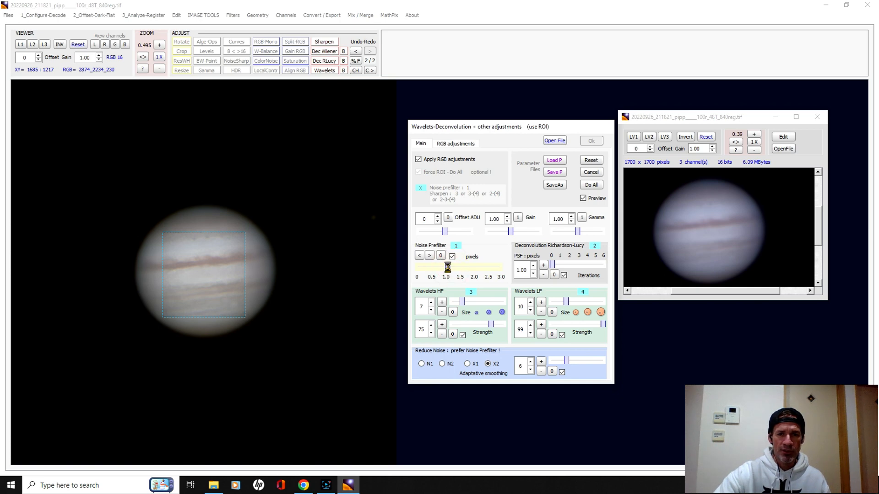
drag(568, 362, 582, 361)
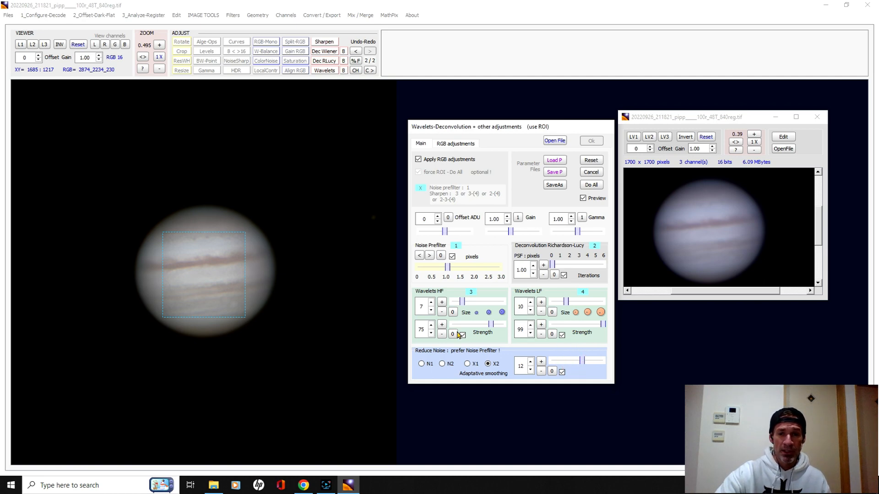
Set the Wavelets HF strength to 99 and the adaptive smoothing to 6, and process the whole image
drag(490, 325, 502, 326)
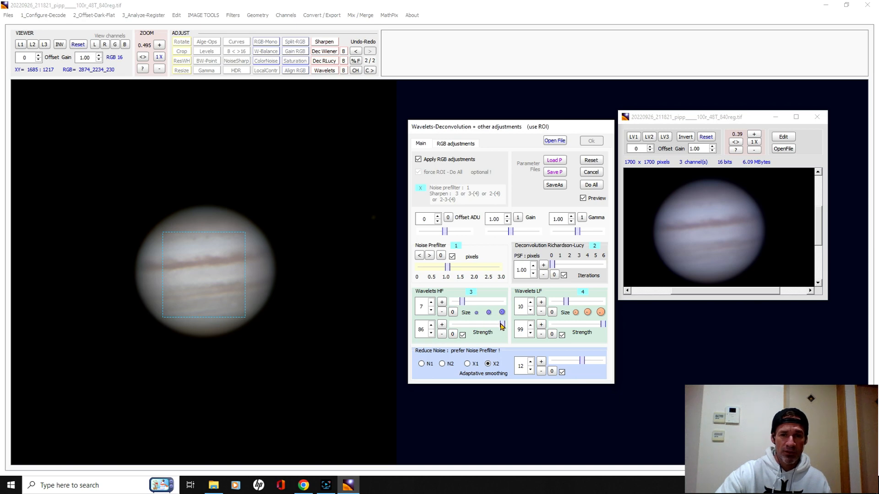
drag(582, 361, 566, 364)
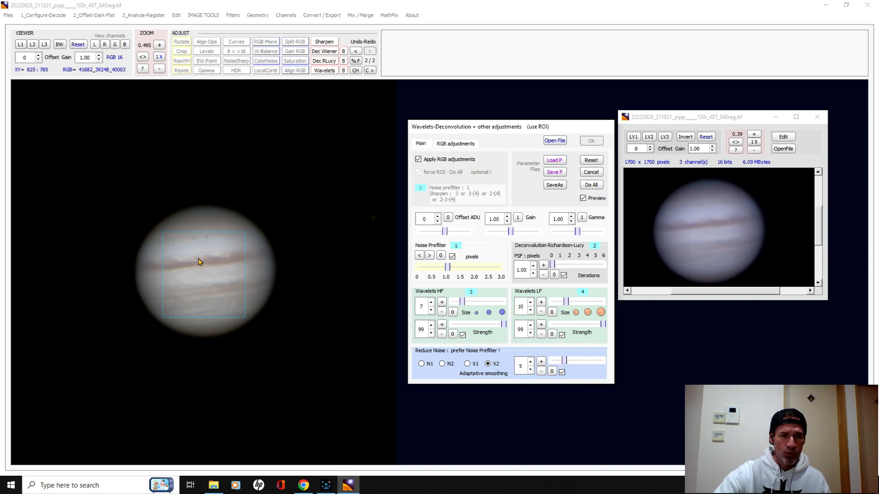
drag(560, 366, 566, 363)
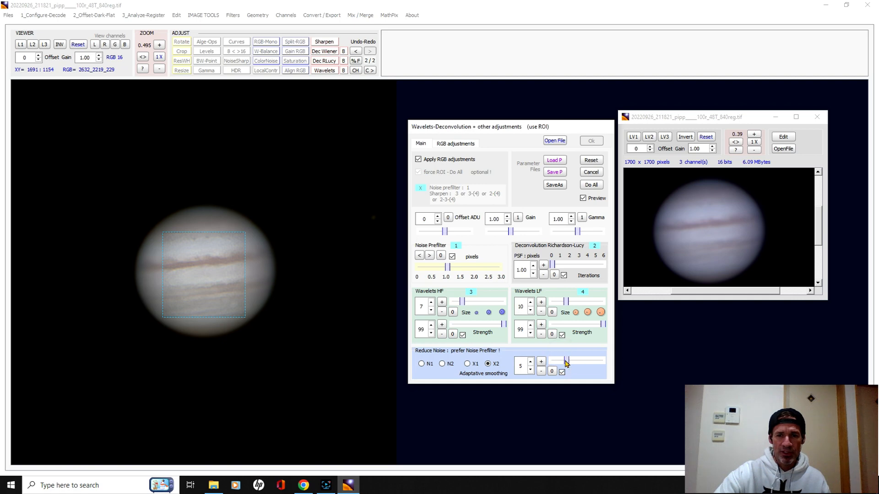
click(588, 185)
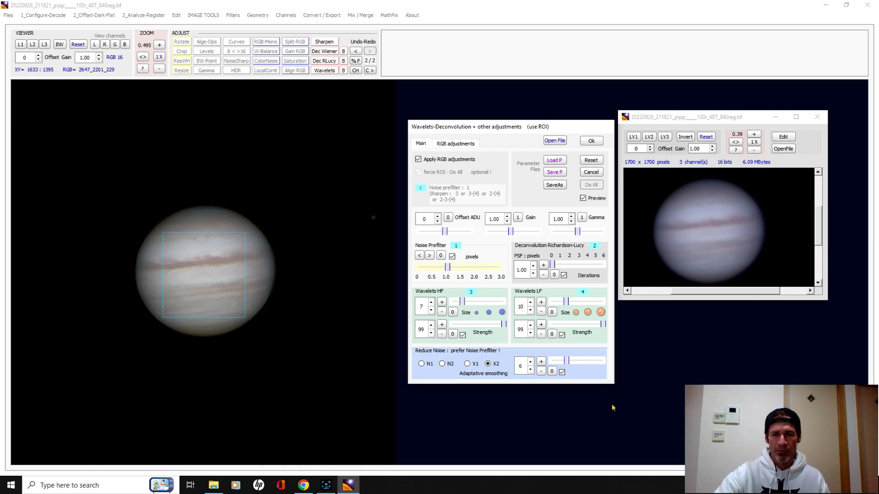
Reduce the Wavelets LF strength to 75 and process the whole image with it
mouse_move(602, 326)
mouse_down()
mouse_move(593, 326)
mouse_move(612, 326)
mouse_up()
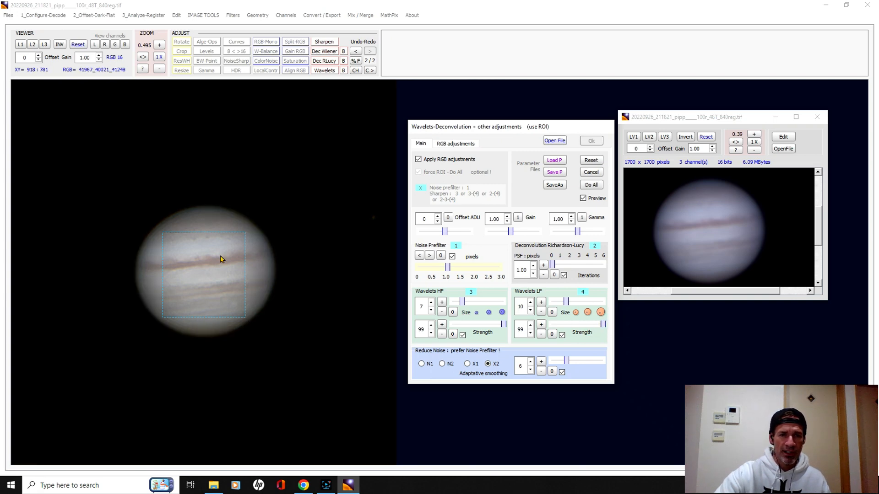
click(591, 185)
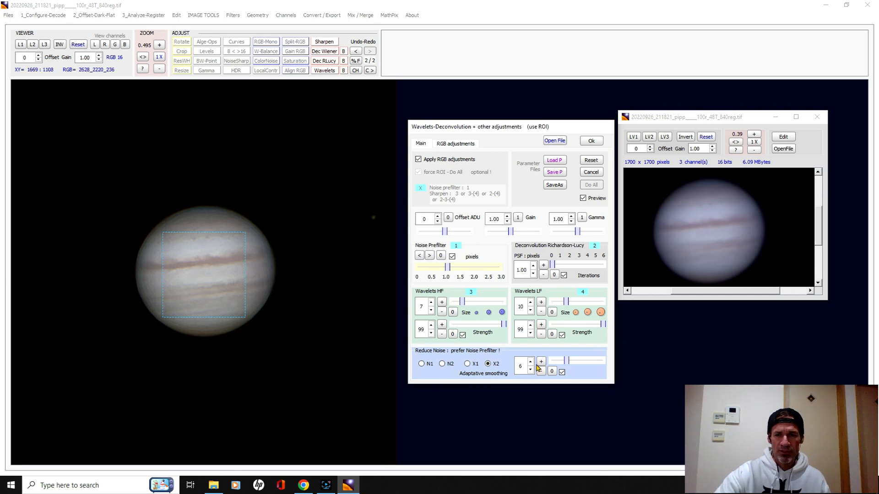
drag(604, 326, 593, 327)
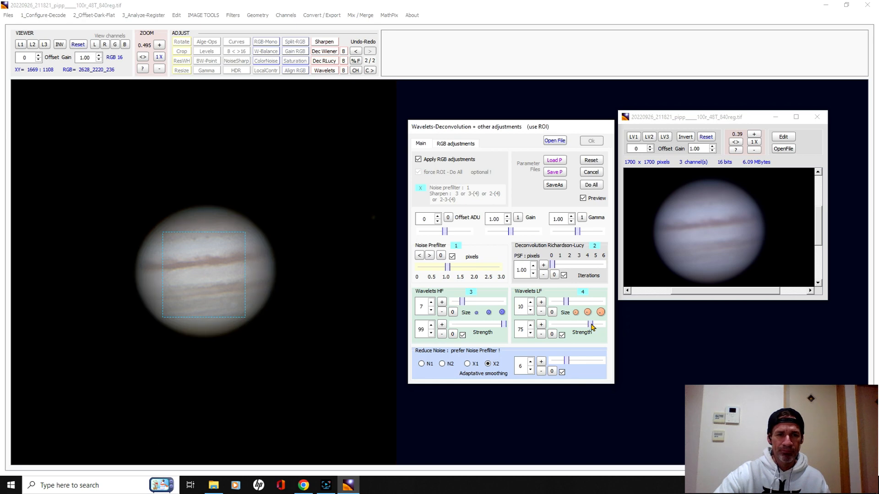
click(590, 185)
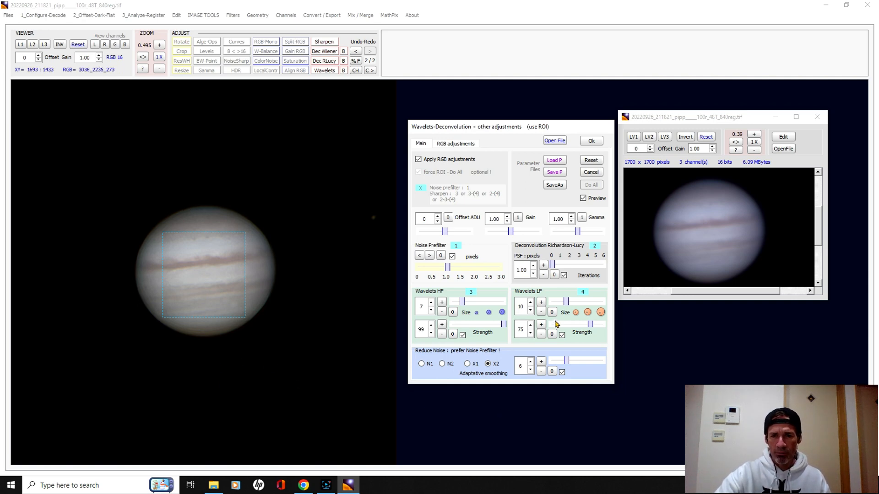
Set the adaptive smoothing to 0, the Wavelets HF size to 10 and the HF strength to 70
drag(566, 360, 550, 362)
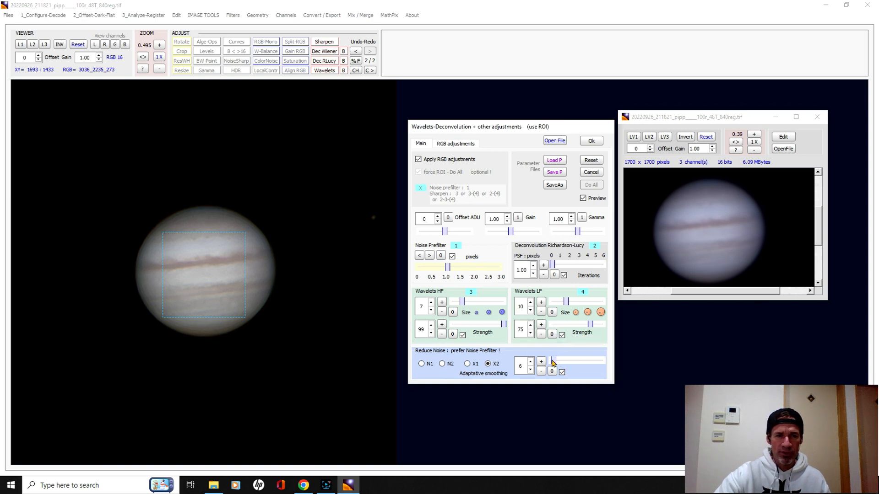
click(431, 303)
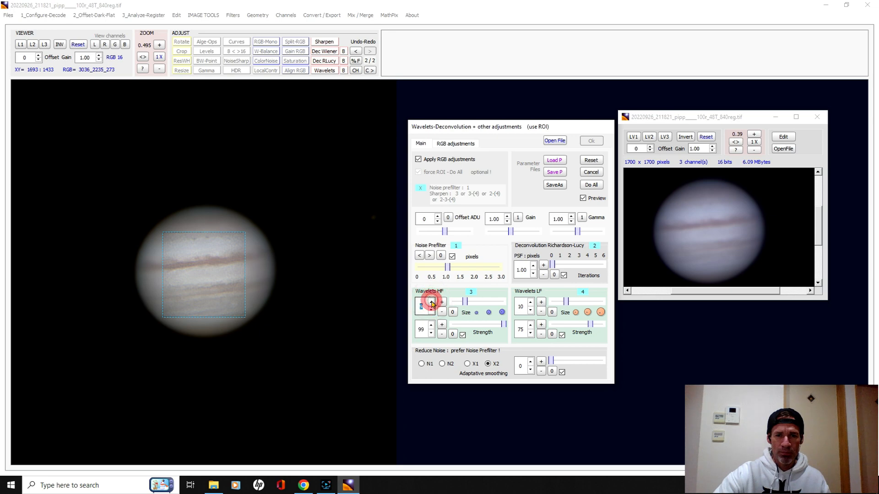
click(431, 303)
click(430, 303)
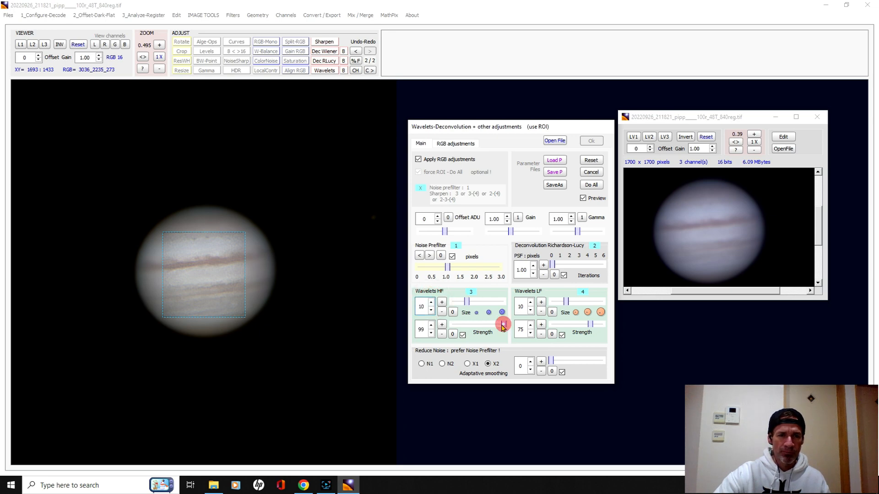
drag(496, 326, 485, 326)
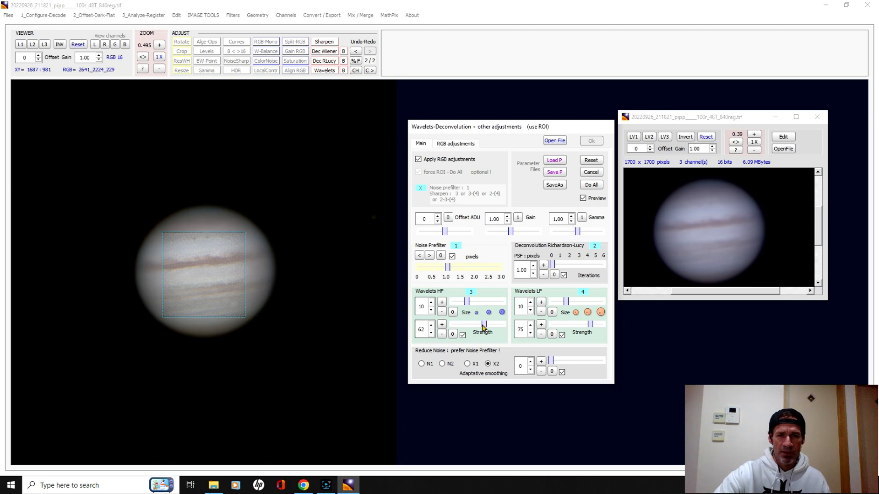
click(487, 325)
drag(487, 325, 488, 325)
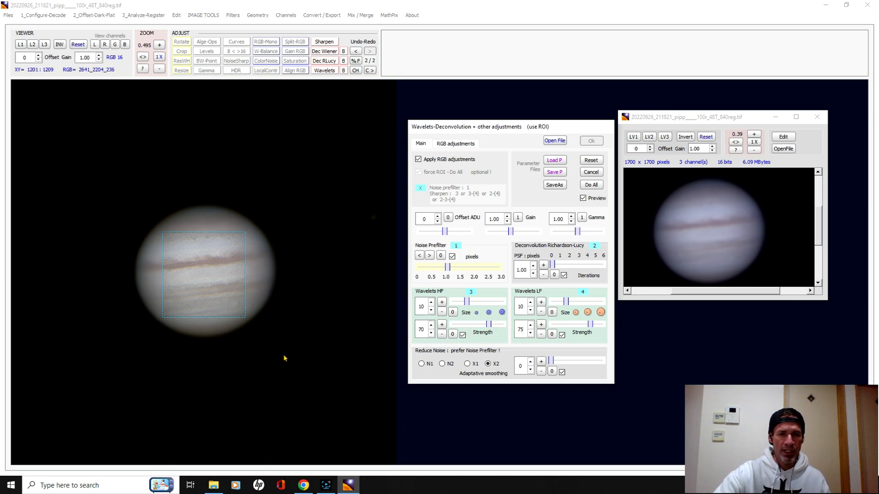
Set the X2 adaptive smoothing to 4 and the noise prefilter to about 1.0 pixel, processing the whole image
click(550, 363)
drag(555, 362, 563, 364)
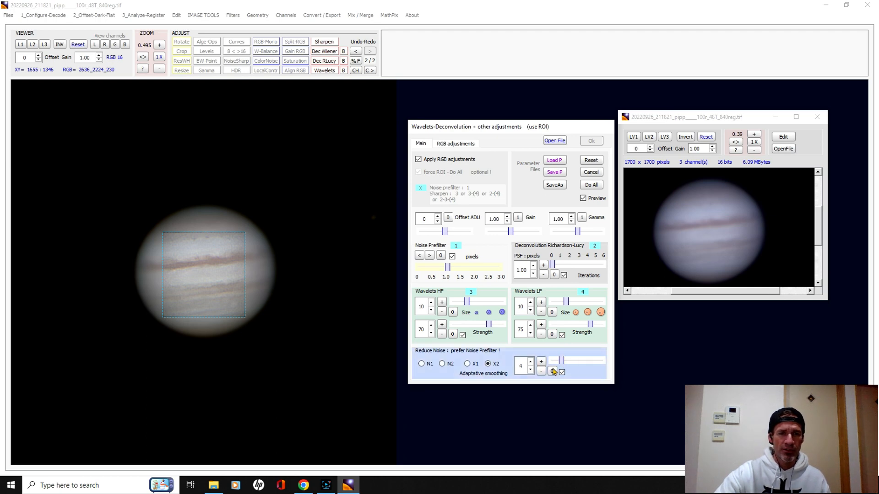
click(590, 185)
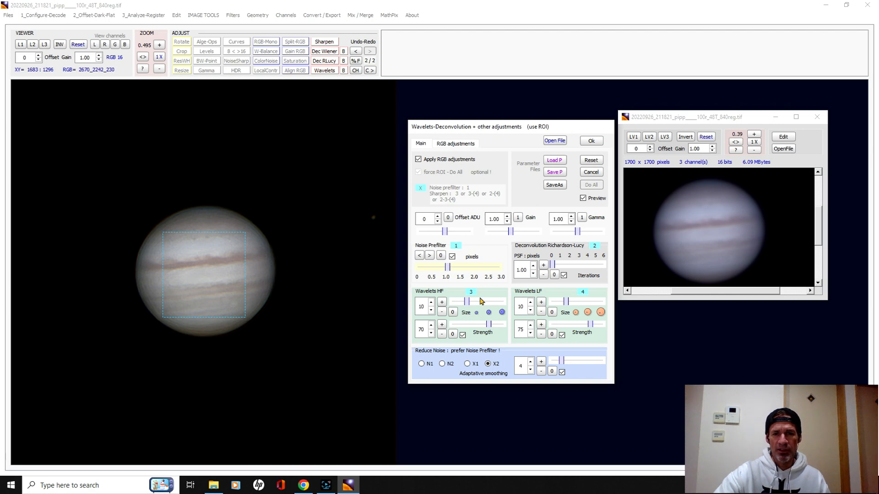
drag(446, 270, 443, 269)
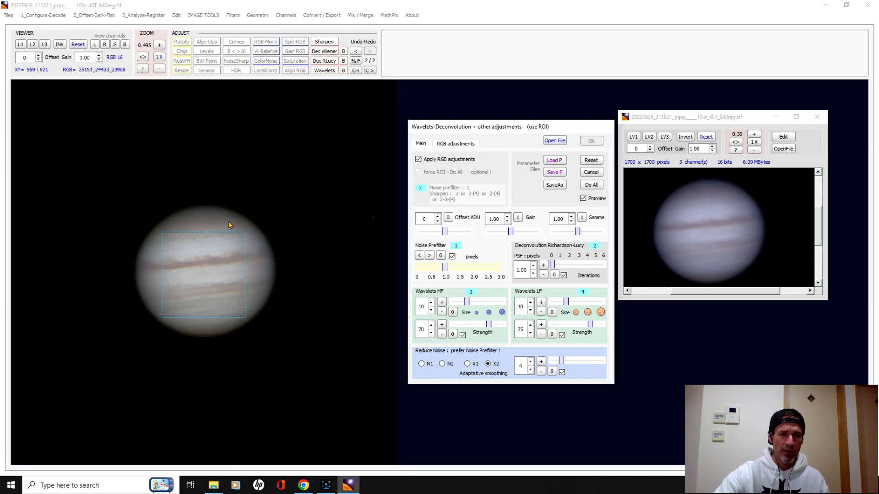
click(590, 185)
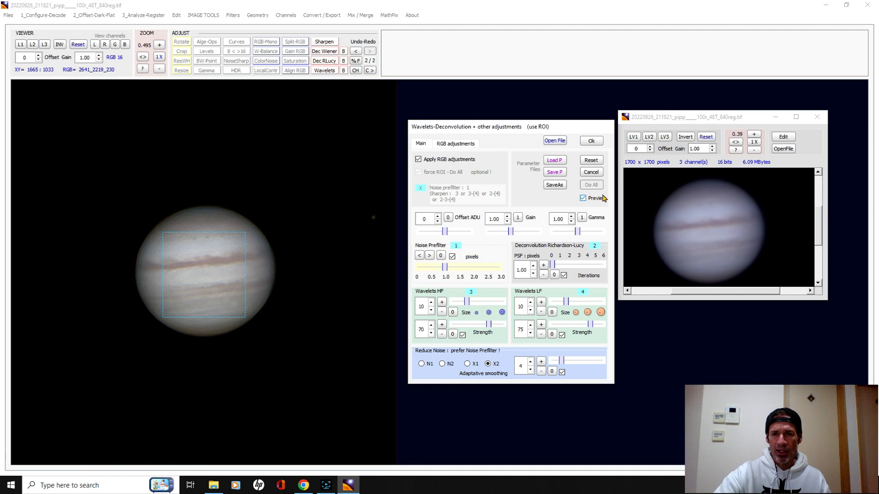
Accept the wavelet sharpening and compare Jupiter before and after it by undoing and redoing the result
click(591, 141)
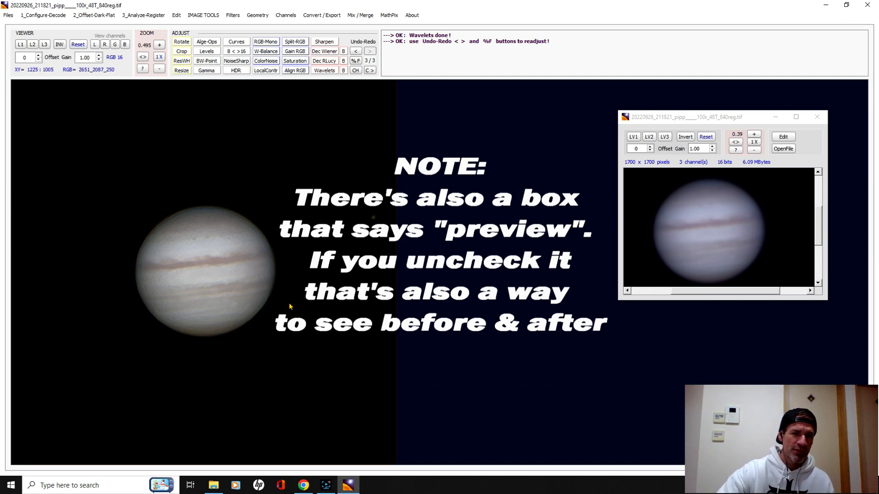
click(356, 51)
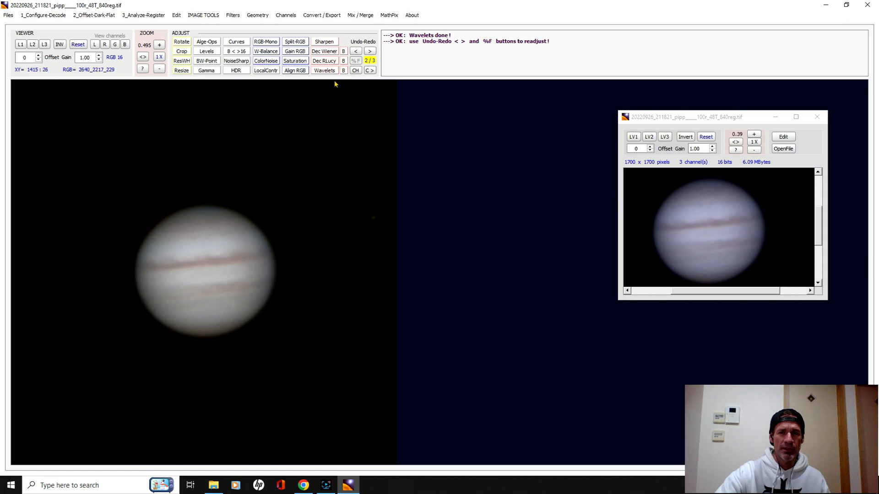
click(369, 51)
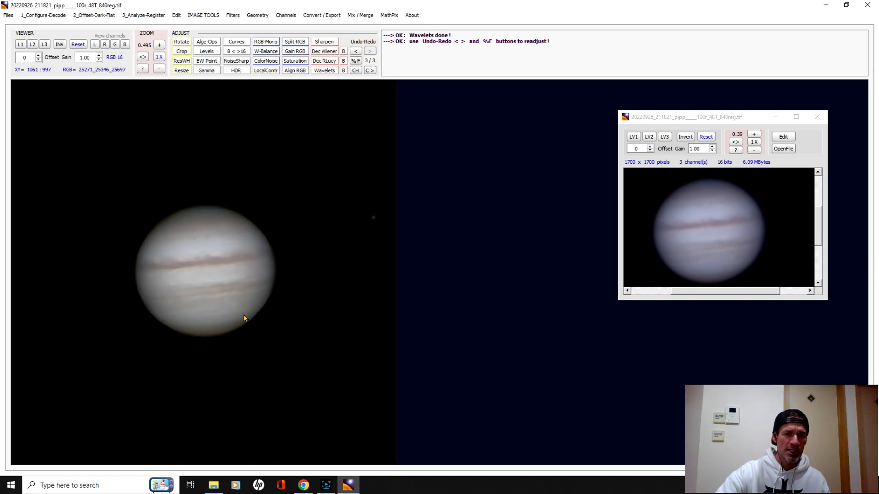
click(324, 70)
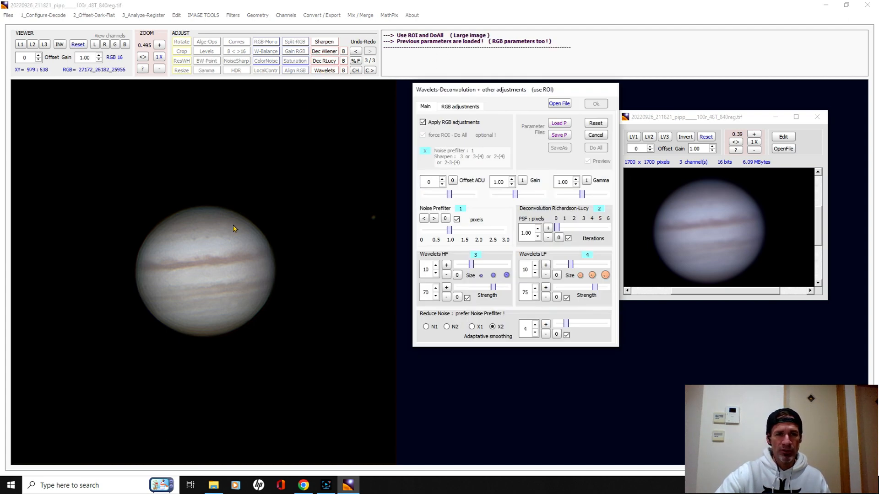
drag(249, 228, 162, 314)
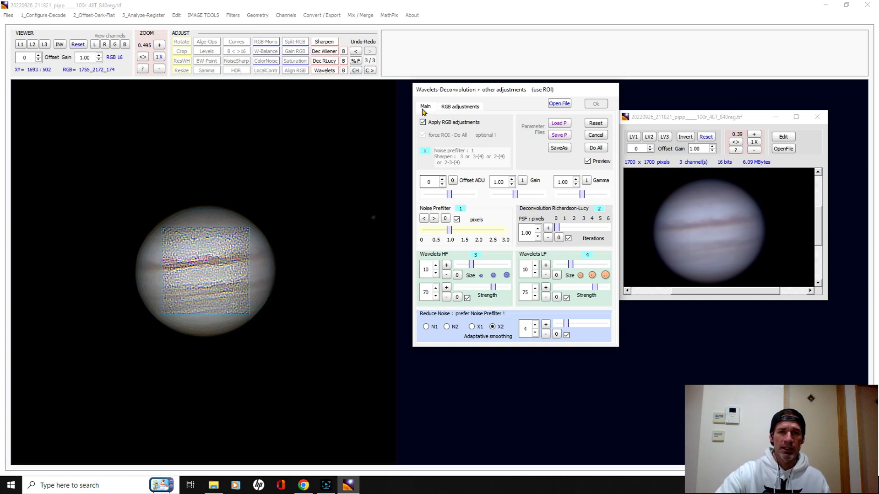
click(594, 136)
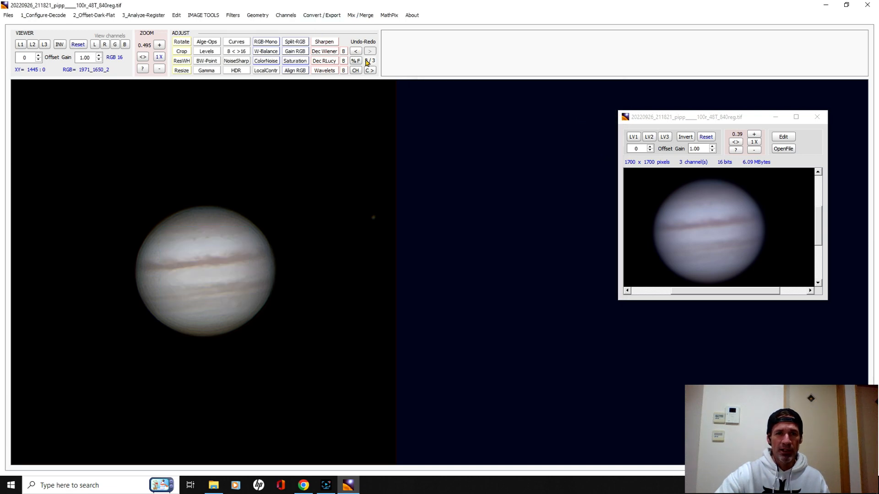
Undo the applied sharpening and reopen the wavelets adjustment with a region of interest across Jupiter's centre
click(357, 52)
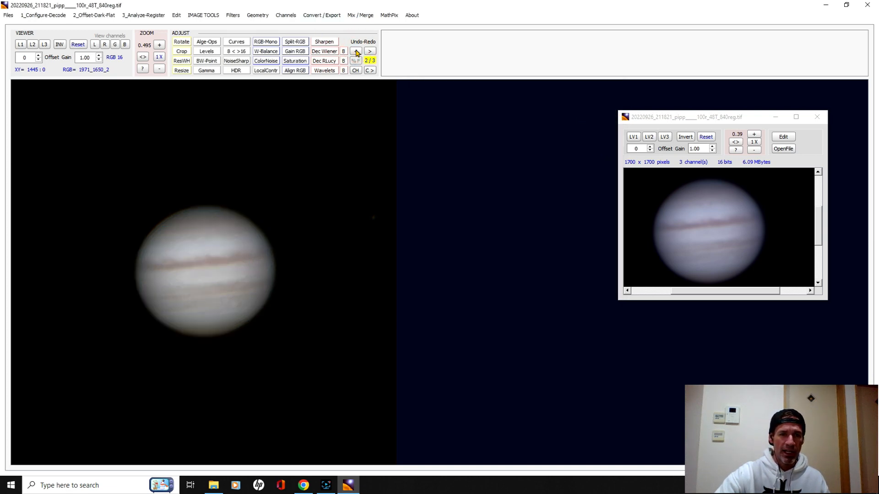
click(321, 71)
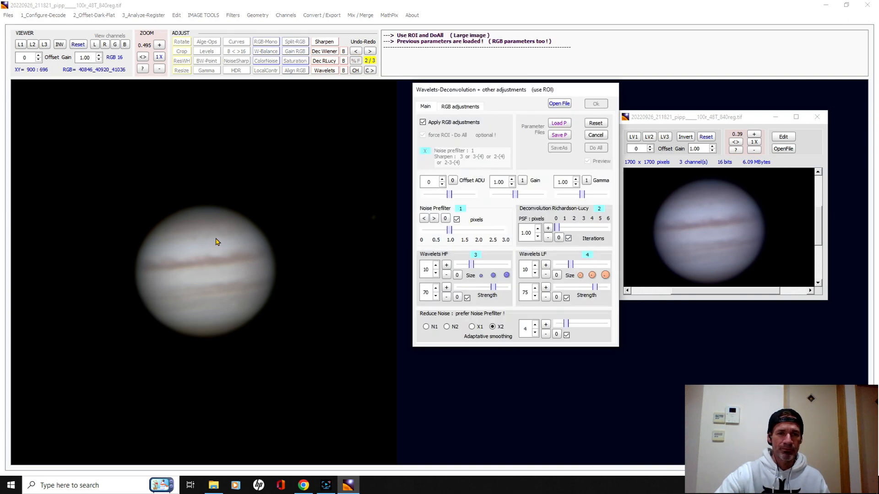
drag(247, 232, 166, 314)
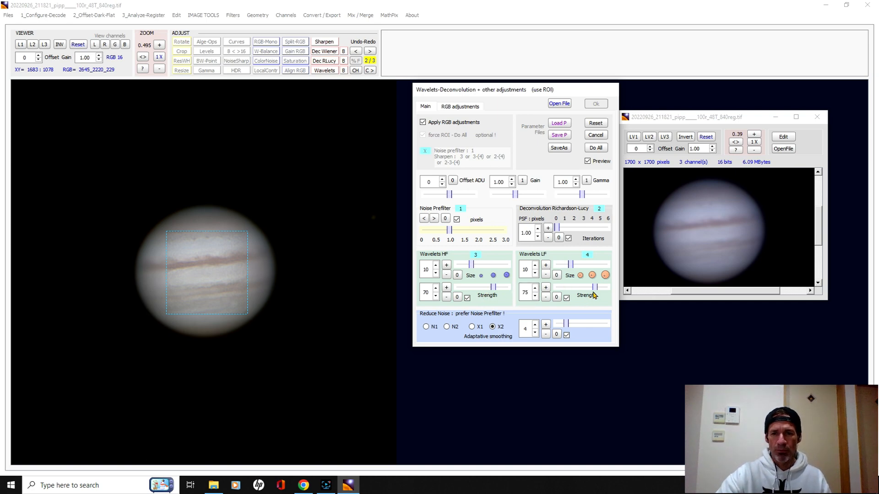
Raise the Wavelets LF strength to 84 and the HF strength to 91
drag(595, 289, 599, 289)
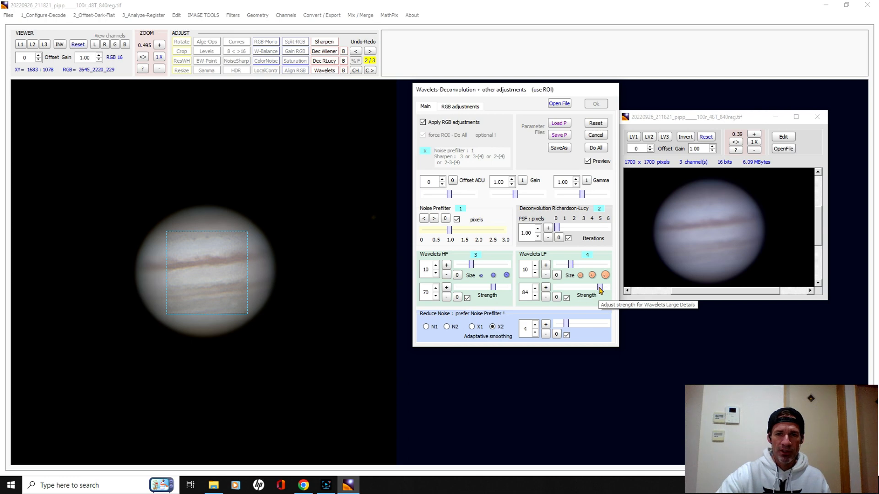
drag(495, 290, 503, 287)
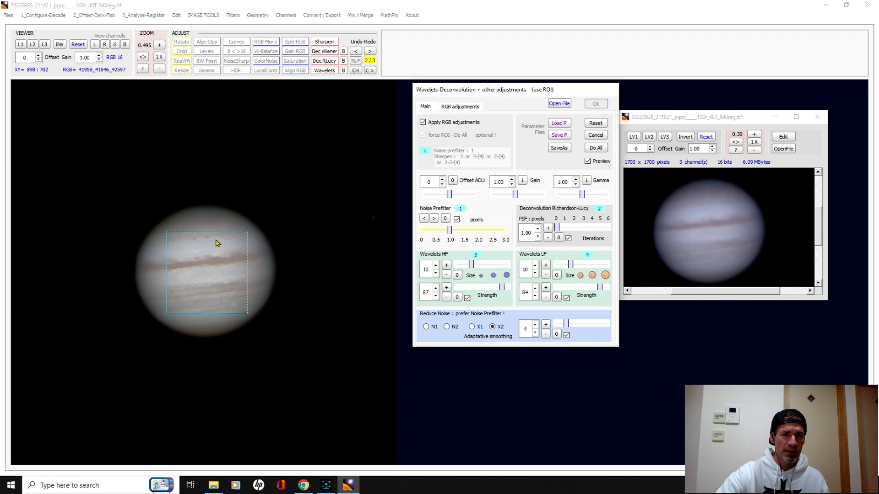
drag(503, 287, 504, 288)
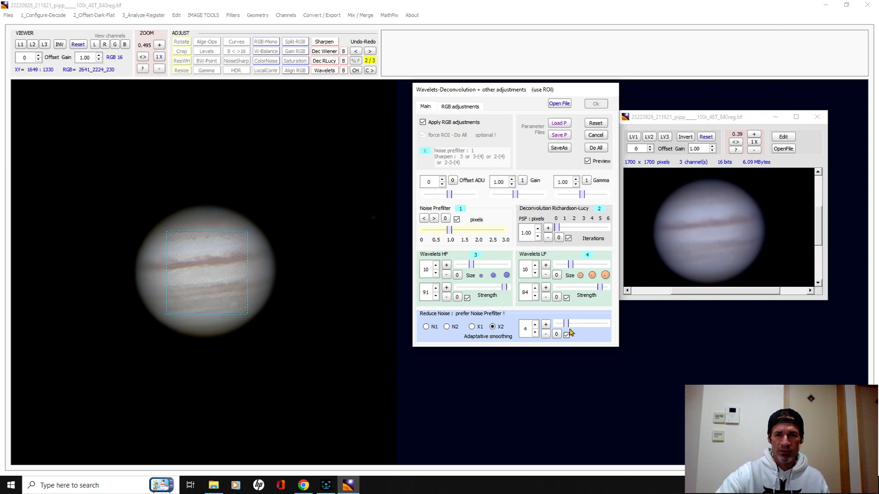
Raise the X2 adaptive smoothing to 10 and process the whole image
drag(567, 326, 577, 326)
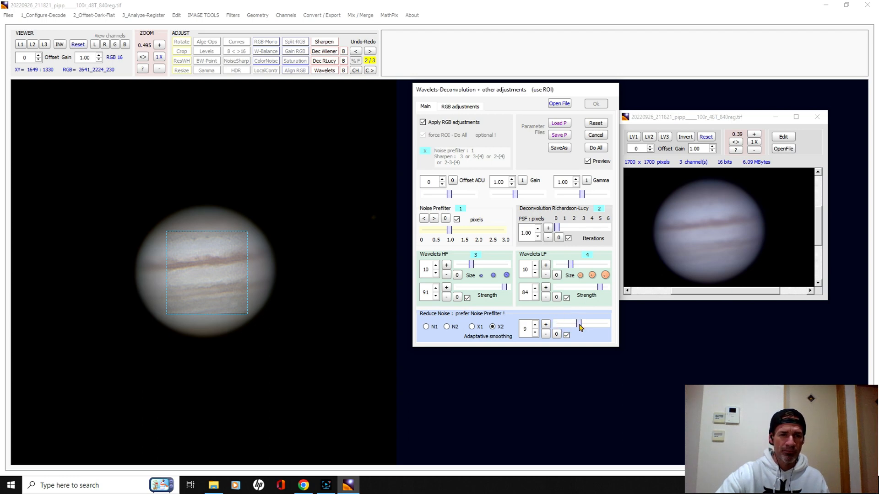
drag(579, 324, 581, 324)
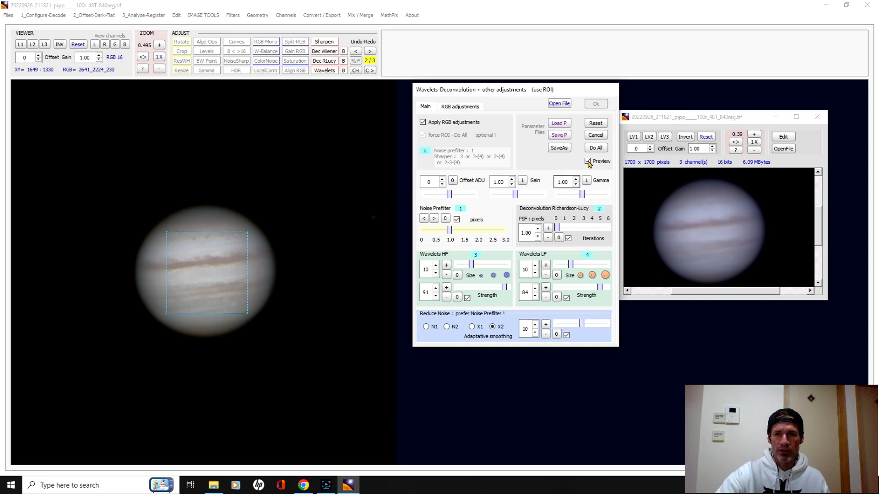
click(593, 147)
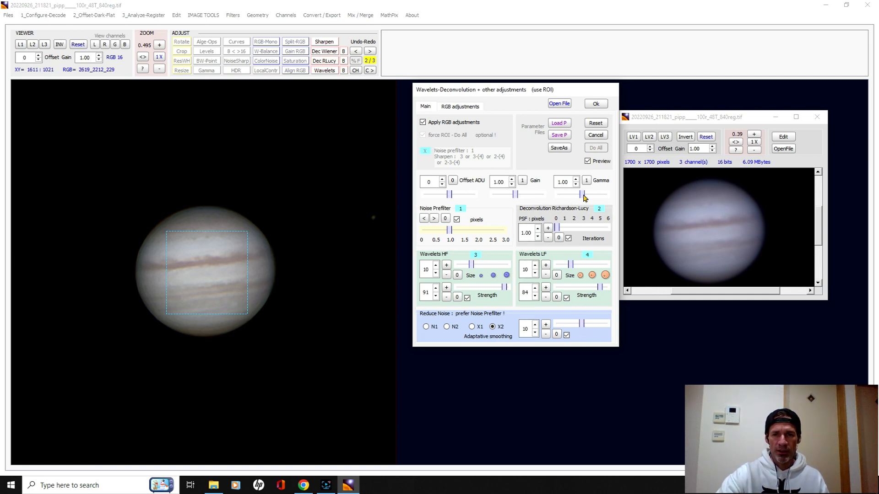
Lower the gamma to 0.89 and the adaptive smoothing to 8, and process the whole image
drag(583, 197, 580, 197)
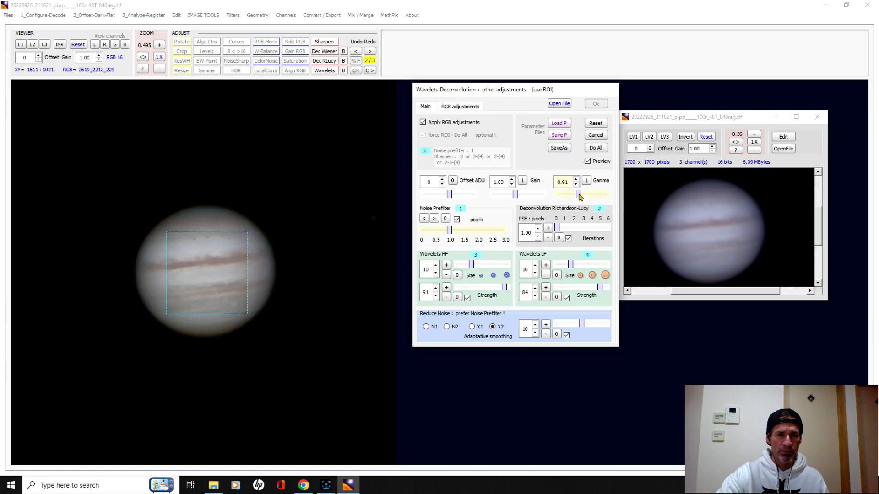
drag(580, 196, 579, 195)
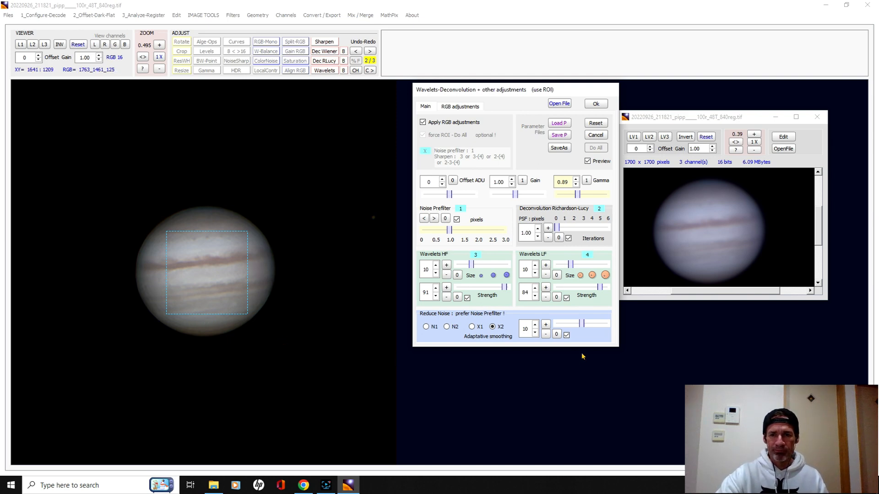
drag(582, 325, 576, 327)
click(594, 150)
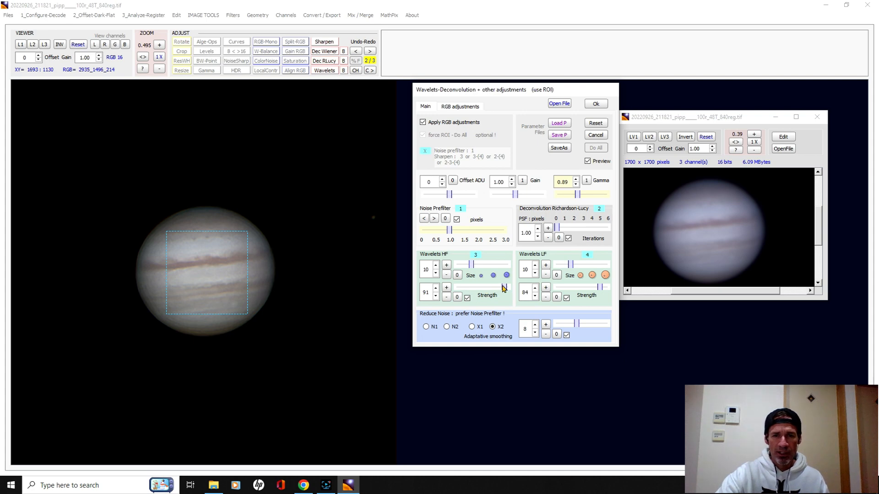
Set the Wavelets HF strength to 96, process the whole image and accept the sharpening
drag(505, 287, 504, 288)
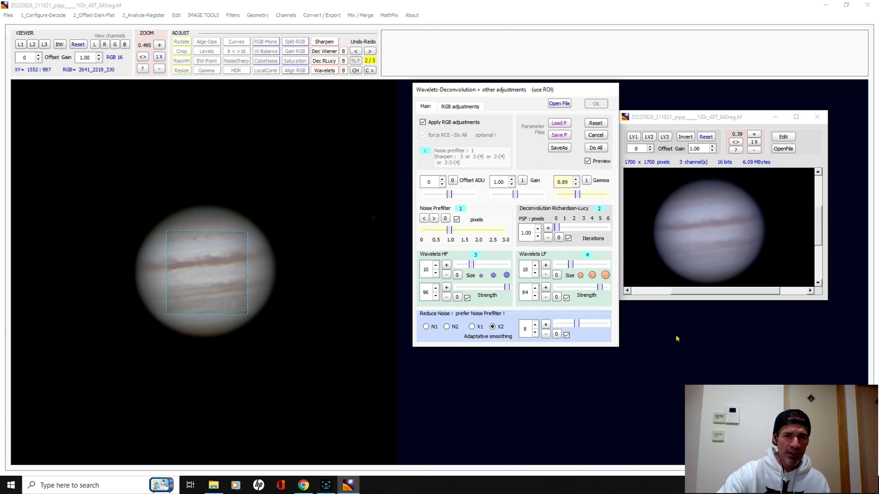
click(598, 148)
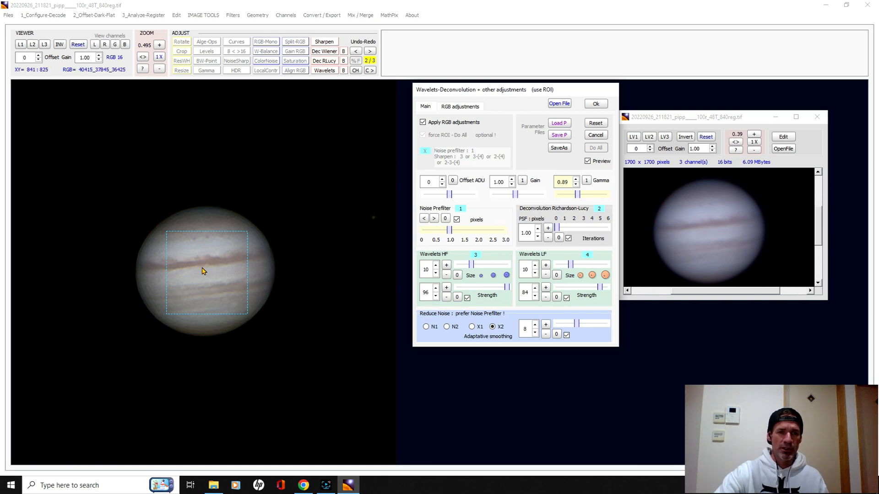
click(594, 104)
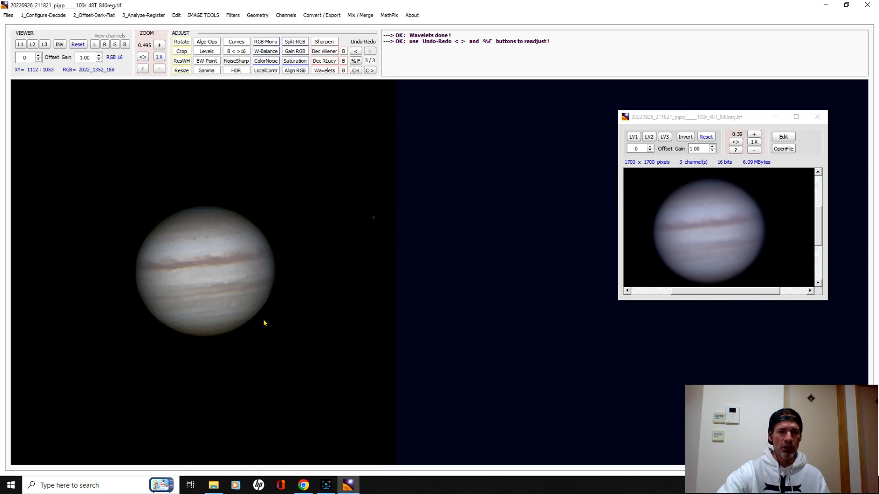
Move the window with the unprocessed stacked image beside the sharpened Jupiter to compare them
click(702, 118)
drag(703, 118, 383, 156)
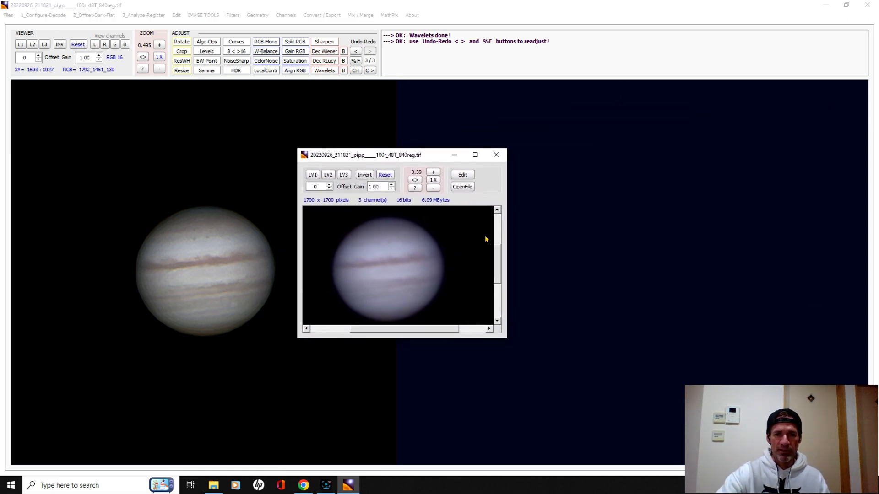
Enlarge the unprocessed stack's comparison window and try a 0.55 zoom before returning it to 0.39
drag(494, 250, 494, 252)
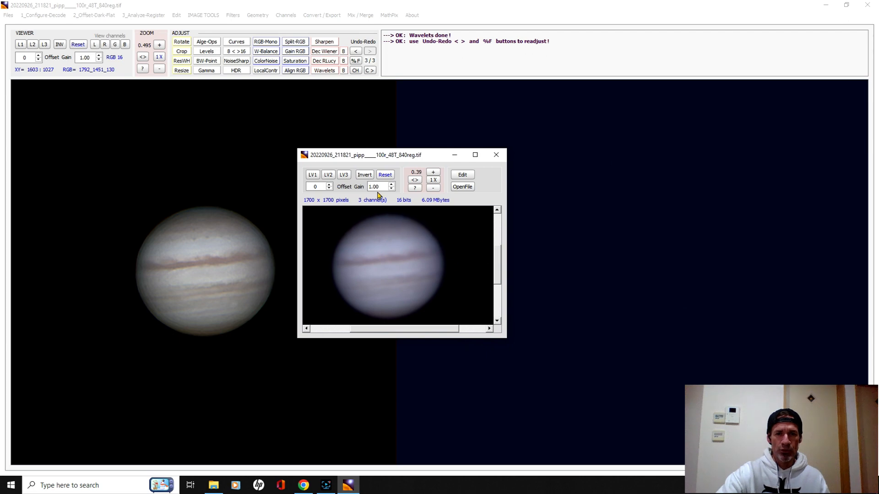
drag(400, 337, 399, 361)
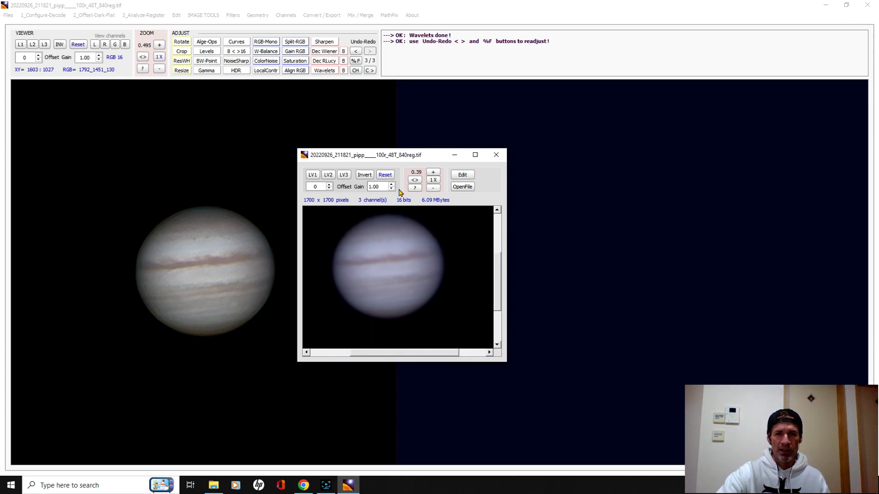
click(431, 174)
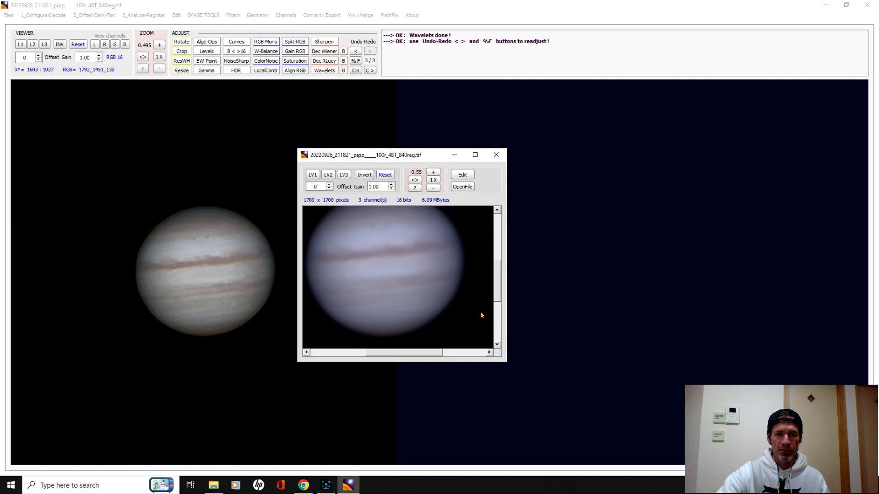
drag(498, 283, 498, 282)
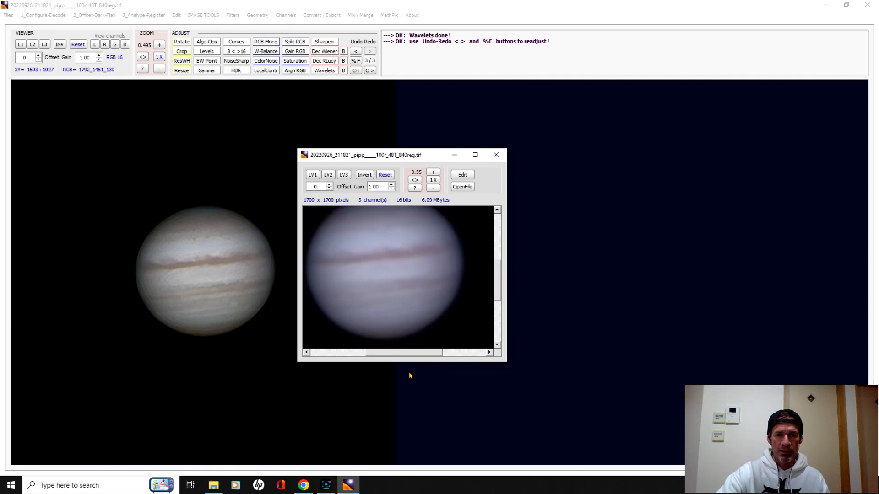
click(408, 359)
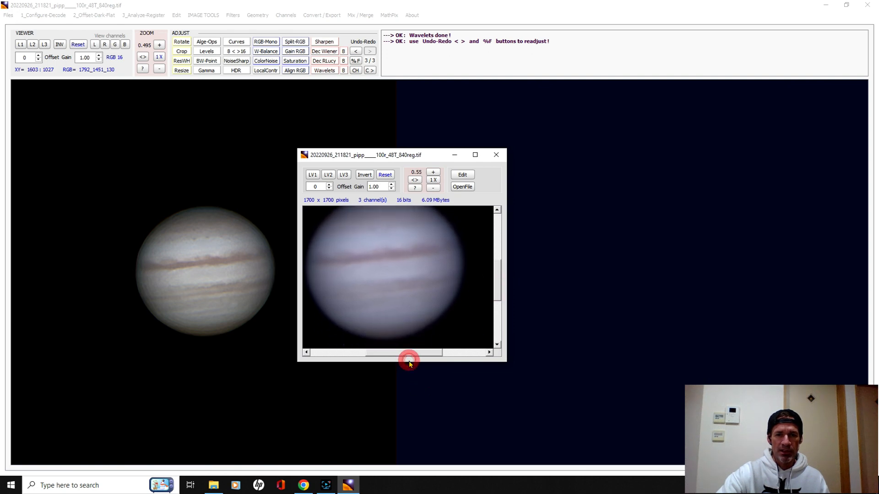
click(433, 188)
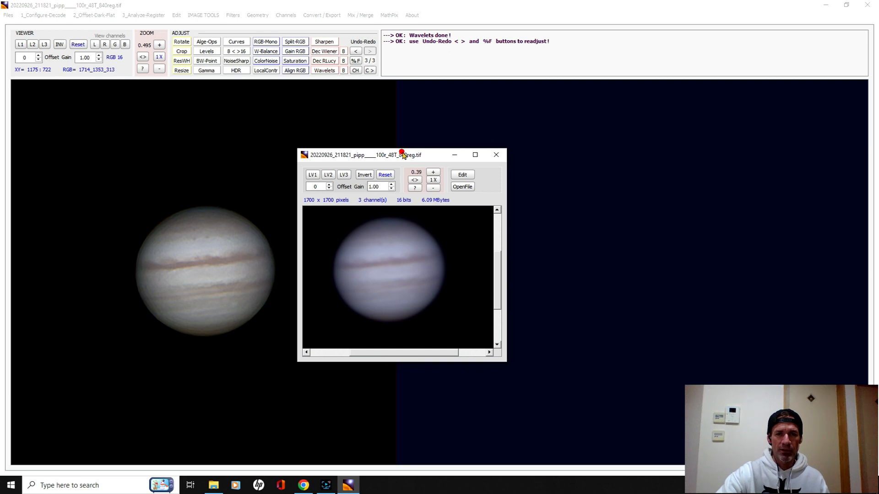
Compare the sharpened Jupiter with the unprocessed stack side by side, viewing the sharpened image at 0.350 and 0.495 zoom
drag(400, 152, 483, 151)
click(159, 69)
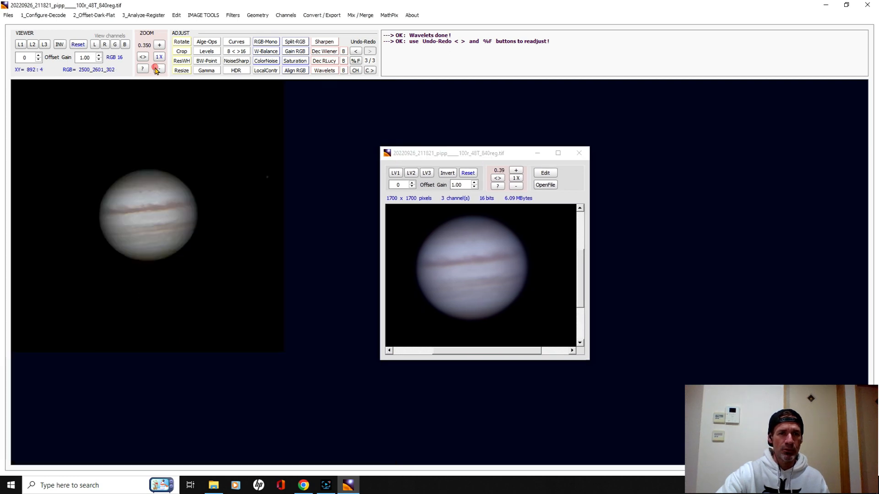
drag(470, 157, 301, 101)
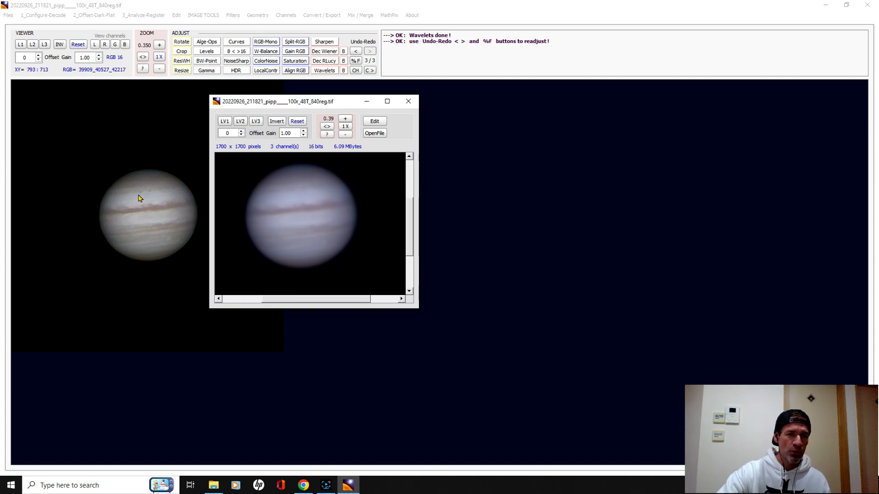
drag(281, 102, 422, 109)
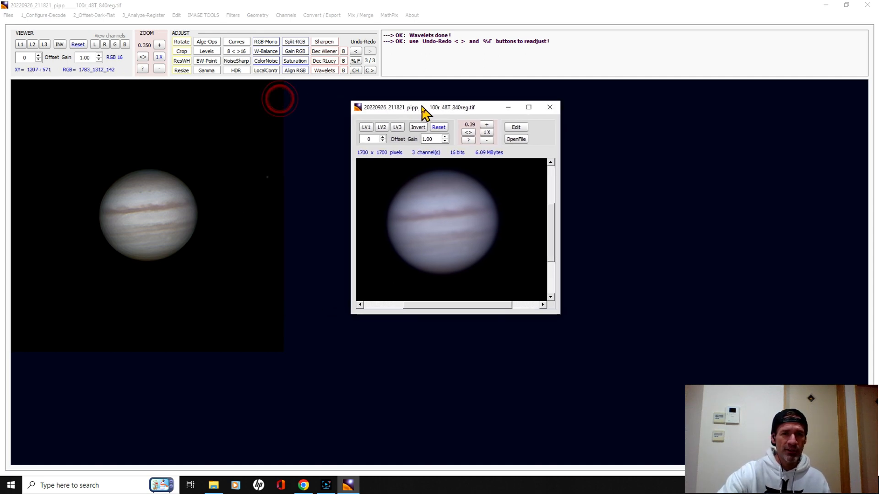
click(159, 45)
drag(422, 110, 515, 191)
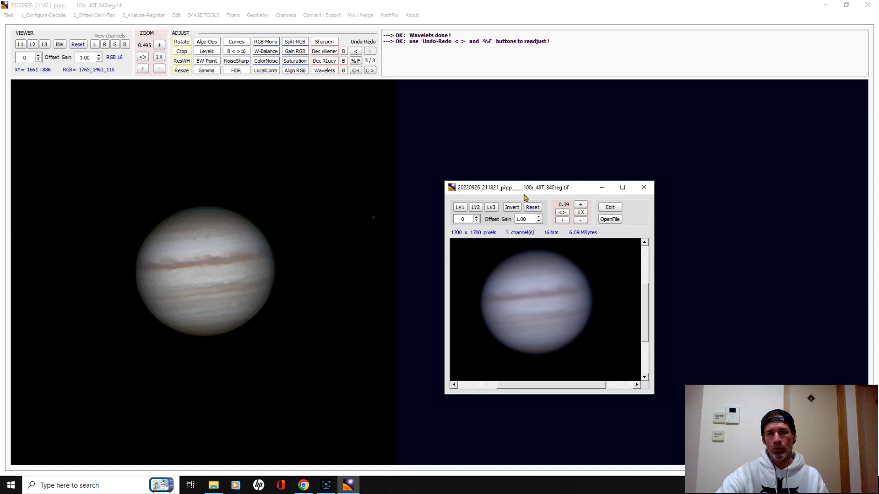
drag(524, 188, 545, 160)
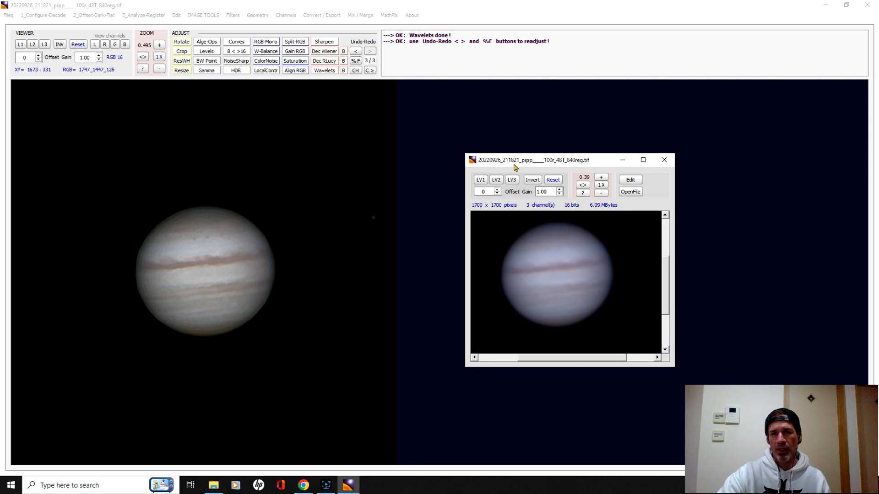
drag(547, 161, 560, 161)
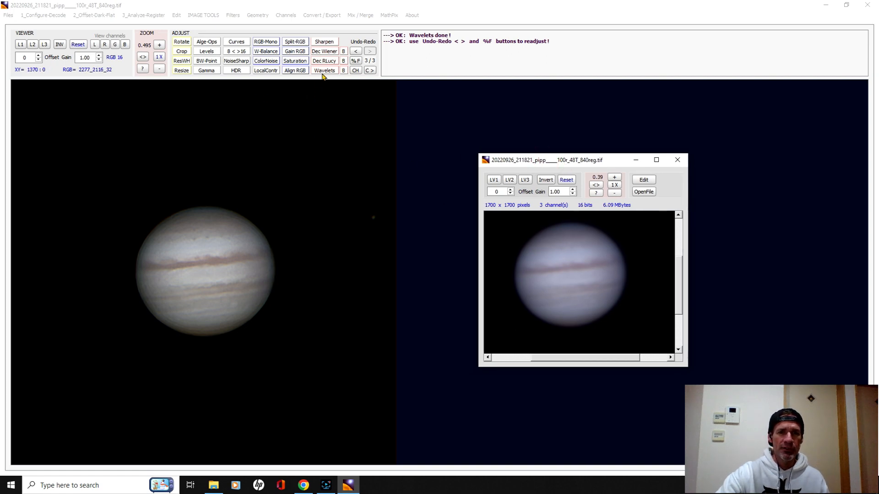
drag(579, 163, 595, 161)
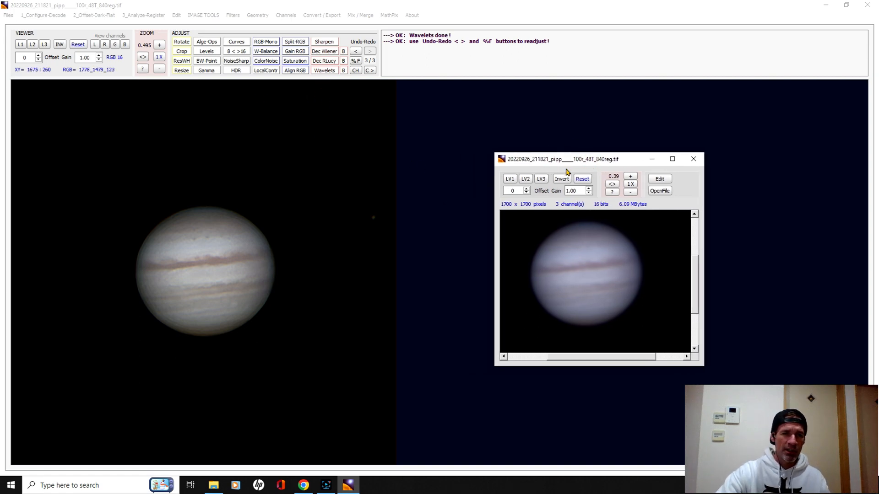
Open the Sharpen filter, enable Coarse noise and select an ROI over Jupiter's central bands
click(323, 42)
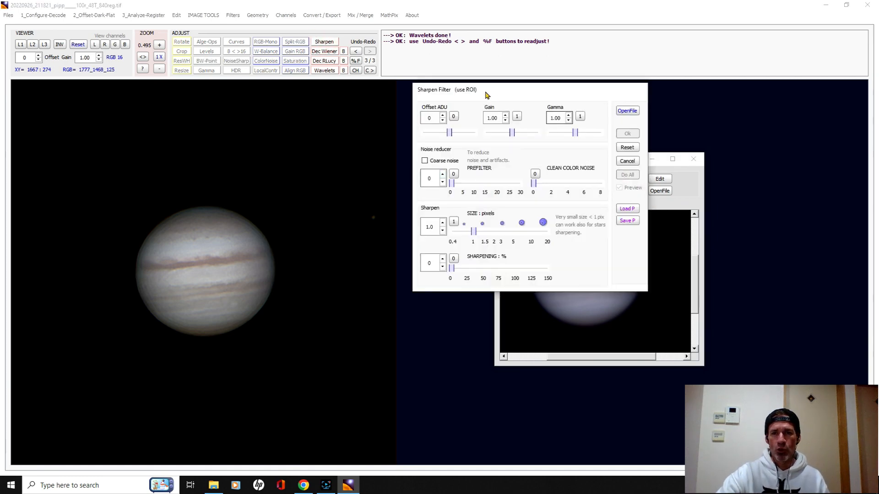
drag(524, 94, 510, 176)
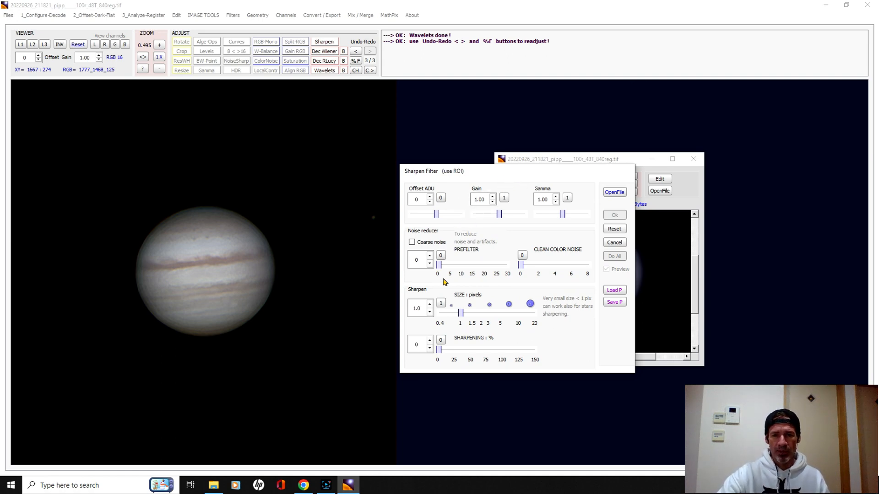
click(412, 242)
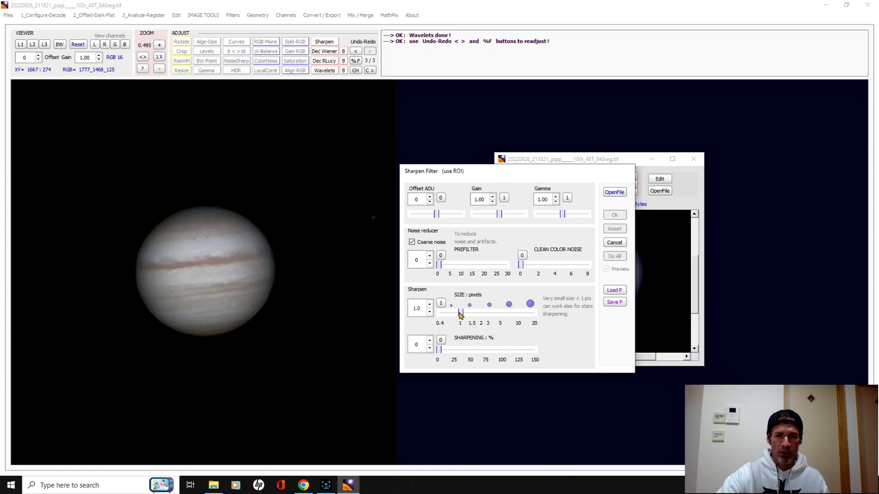
drag(437, 351, 444, 351)
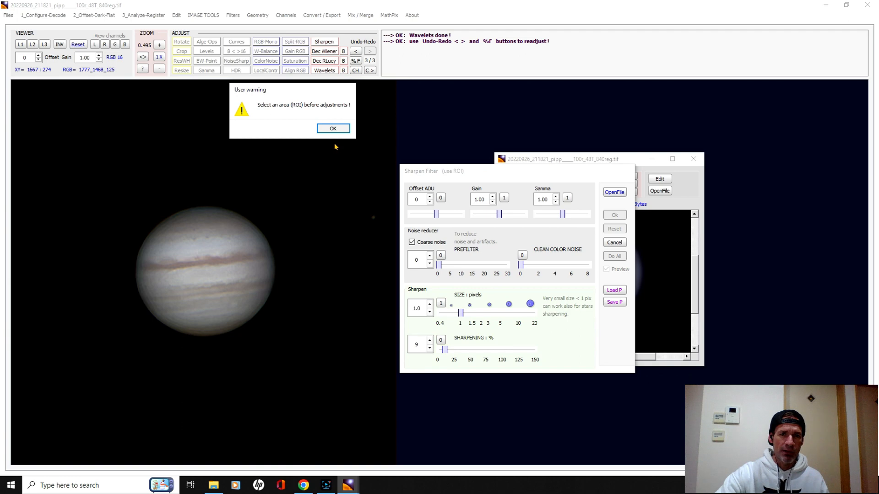
click(333, 129)
drag(248, 233, 162, 311)
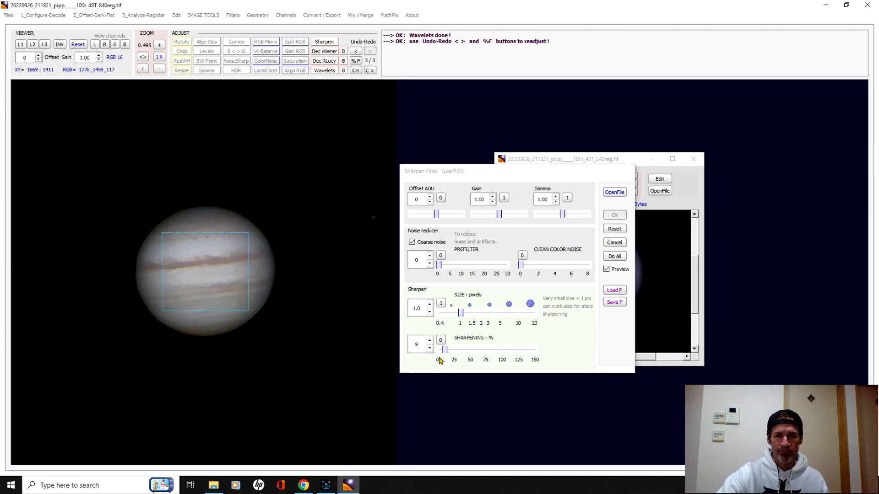
Set the sharpening to 29% and the noise prefilter to 6, and process the whole image
drag(445, 351, 454, 350)
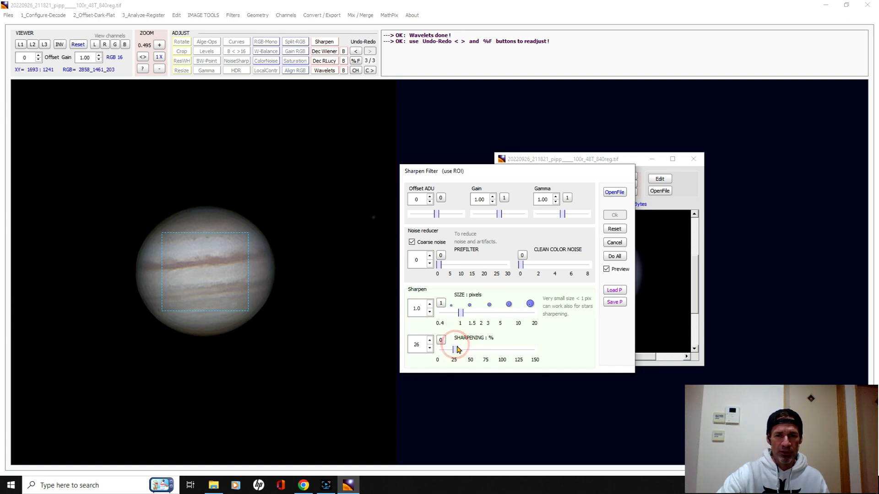
drag(455, 349, 457, 349)
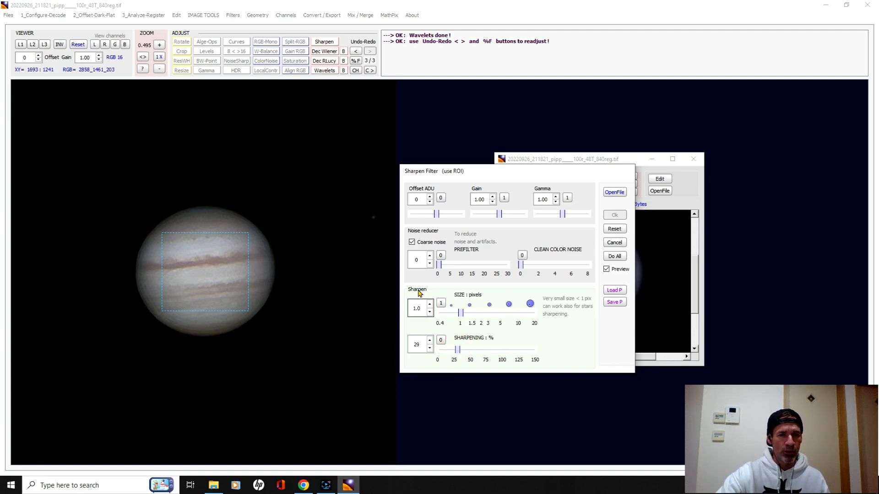
click(440, 265)
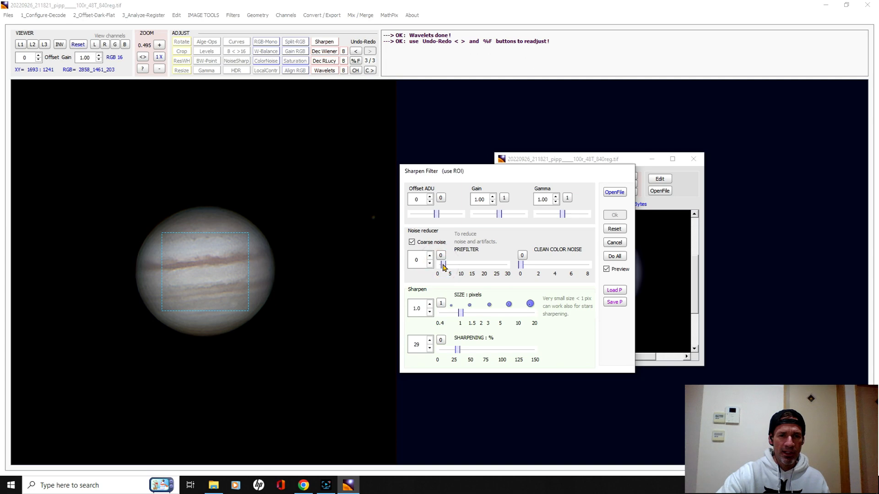
drag(439, 265, 450, 267)
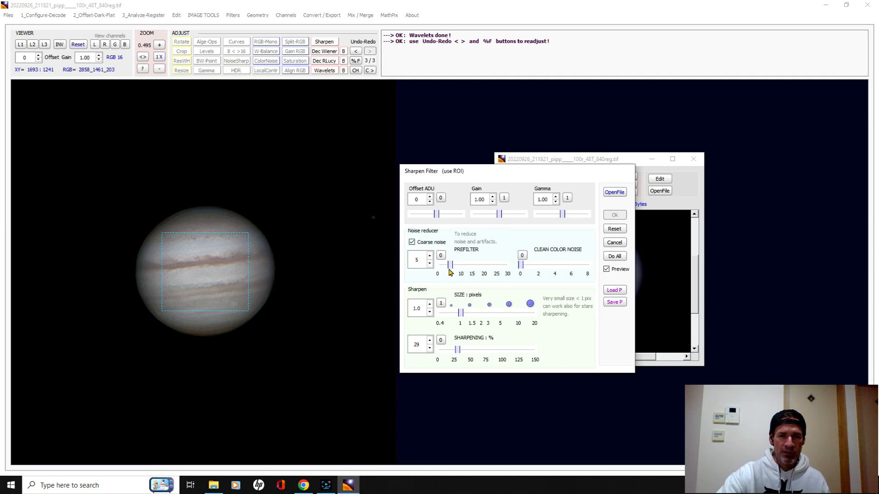
drag(450, 268, 452, 267)
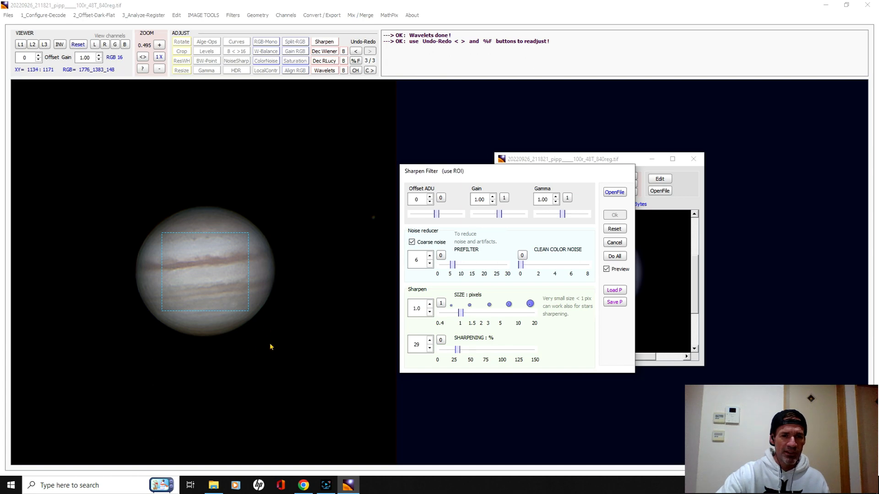
click(614, 257)
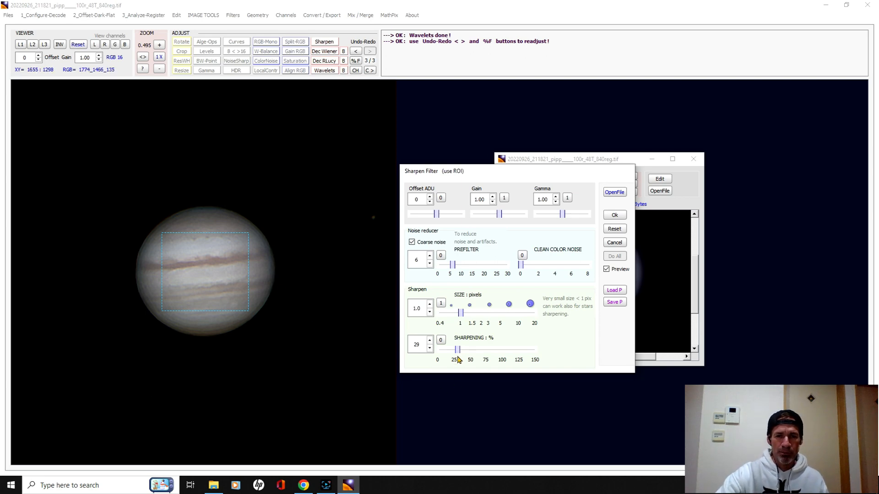
Set the sharpening to 24%, its size to 0.9 pixels and the prefilter to 5, and process the whole image
drag(457, 353, 454, 354)
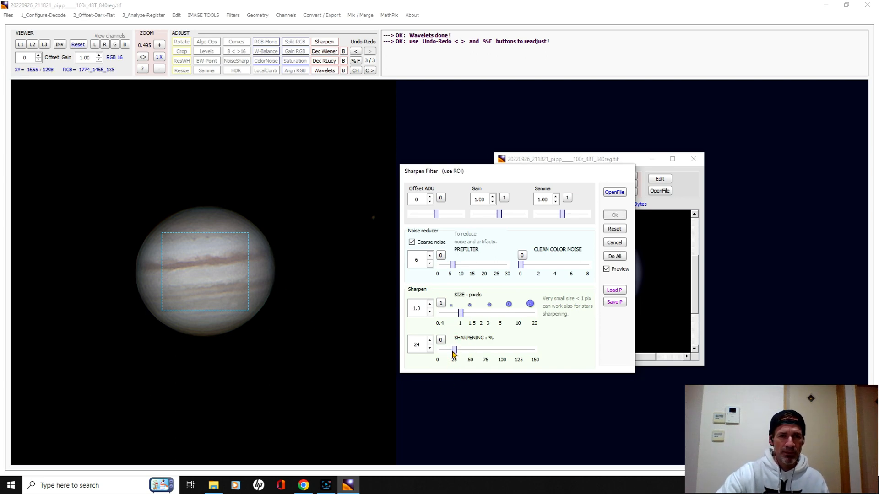
drag(460, 315, 457, 315)
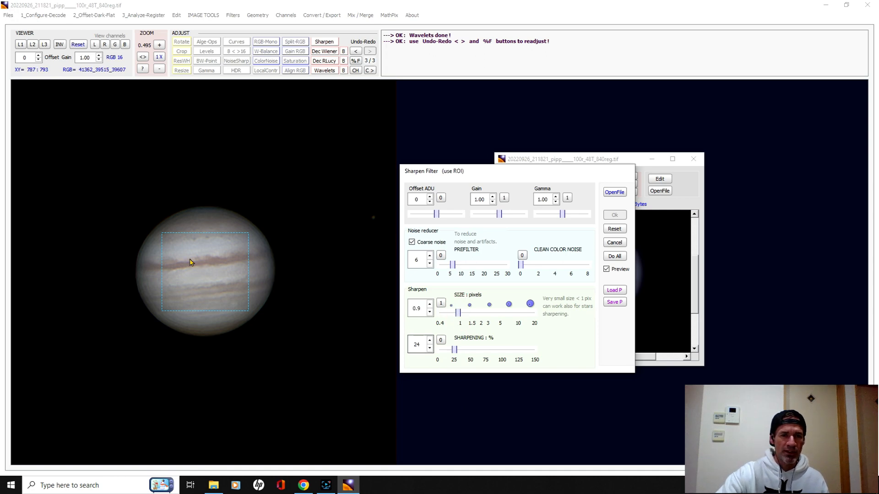
drag(452, 264, 450, 265)
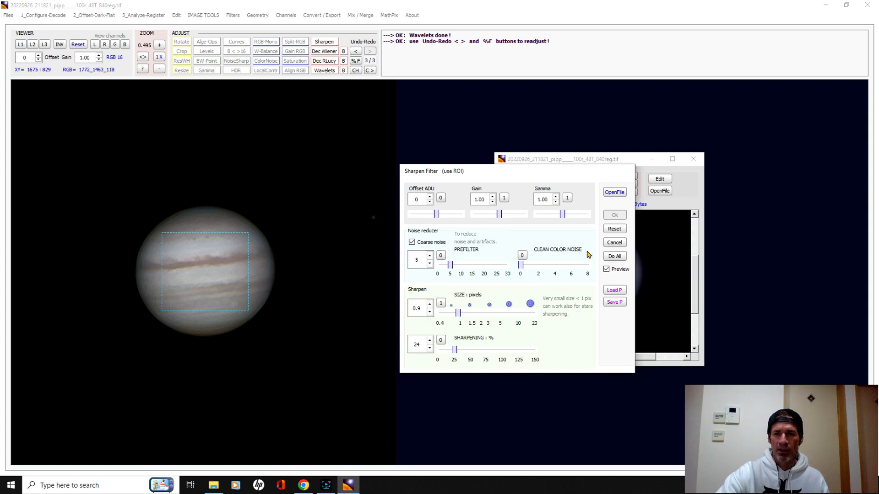
click(612, 256)
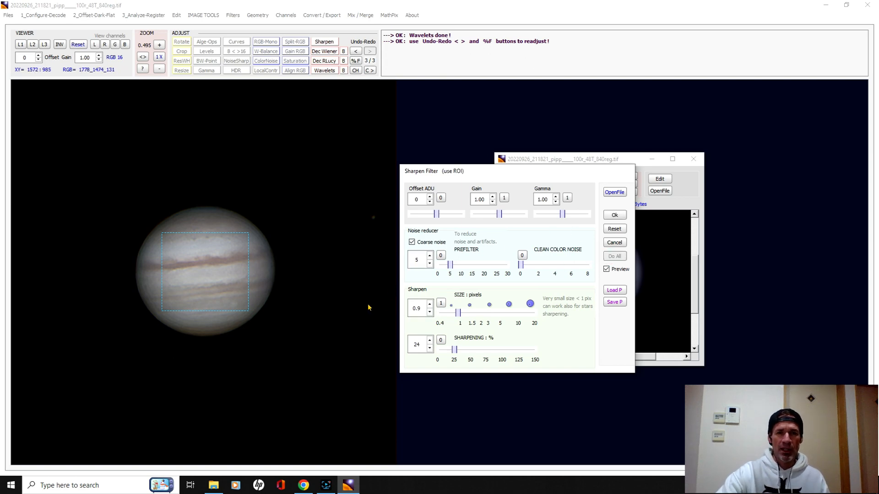
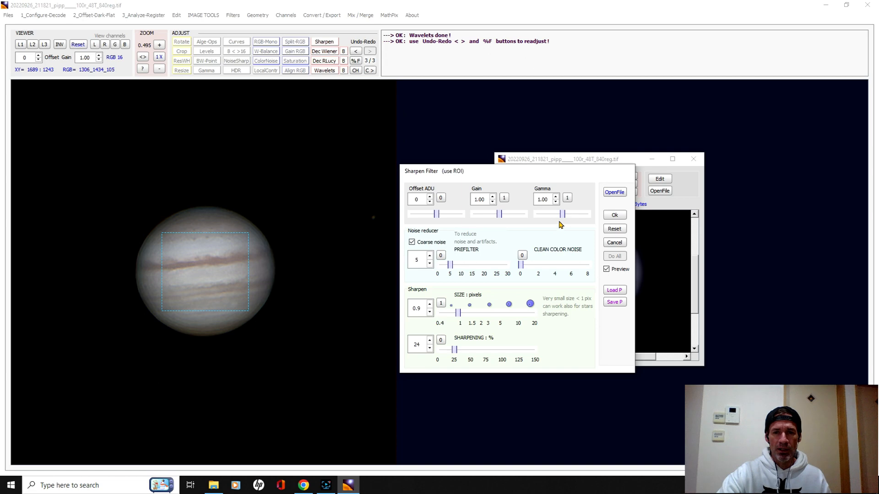
Try a gamma of 0.92 with a gain of 1.05 in the Sharpen filter, and reset both to 1.00
drag(562, 216, 558, 217)
drag(500, 215, 501, 216)
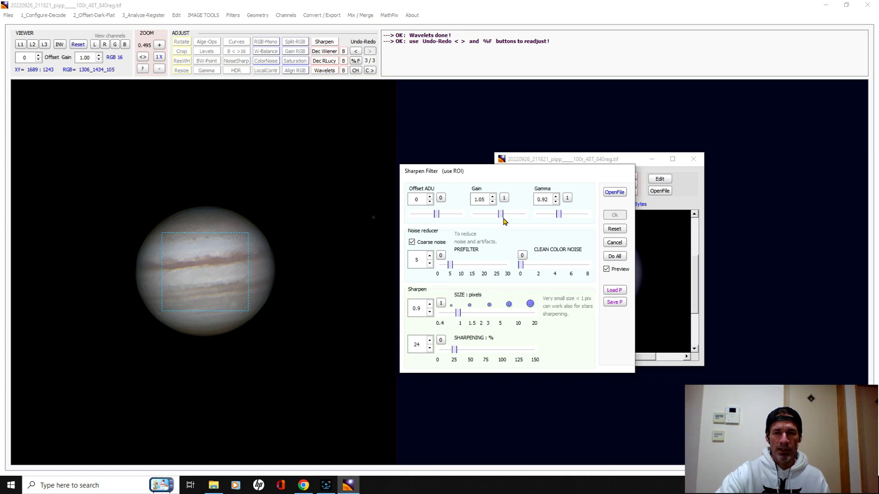
click(504, 198)
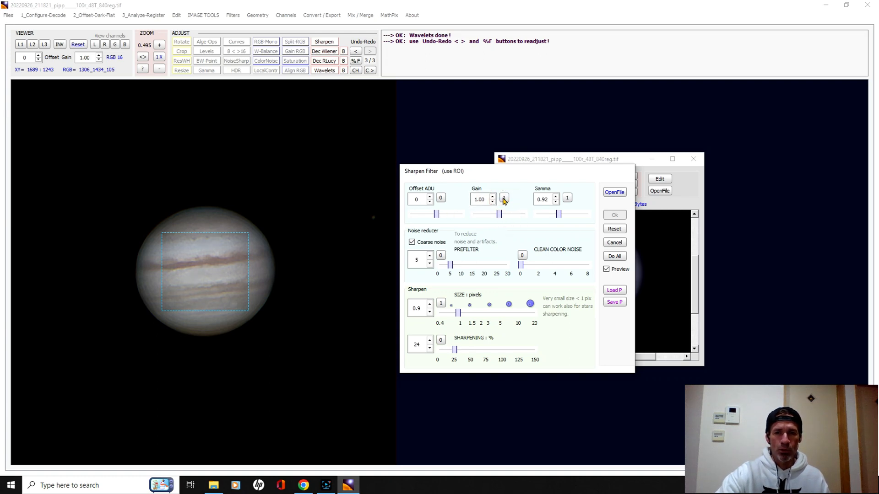
click(566, 198)
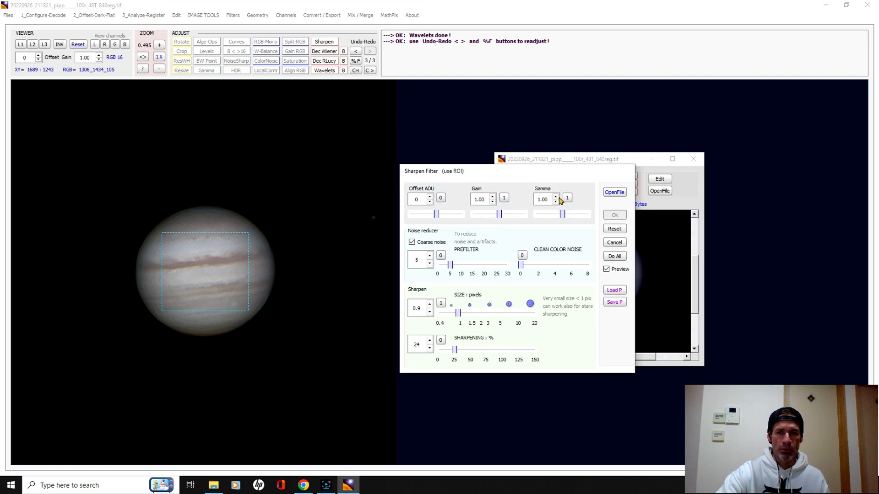
Set the Sharpen filter's gamma to 0.90 and process the whole image
drag(562, 216, 556, 216)
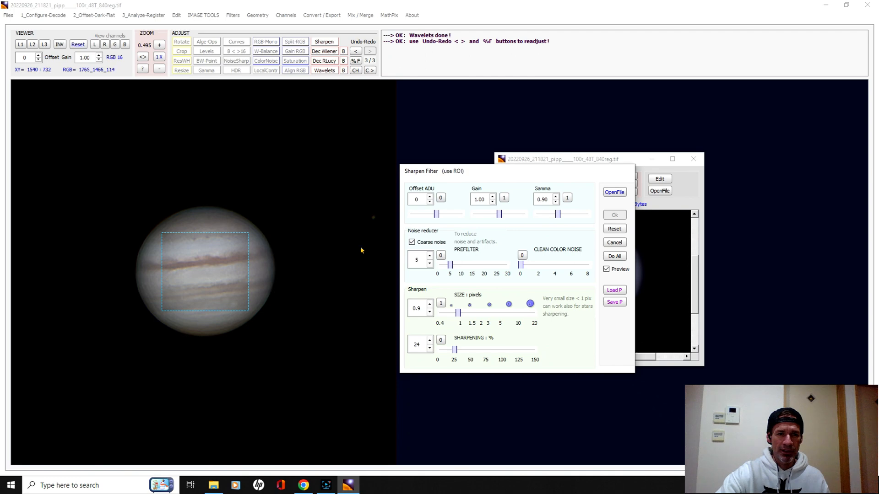
click(623, 257)
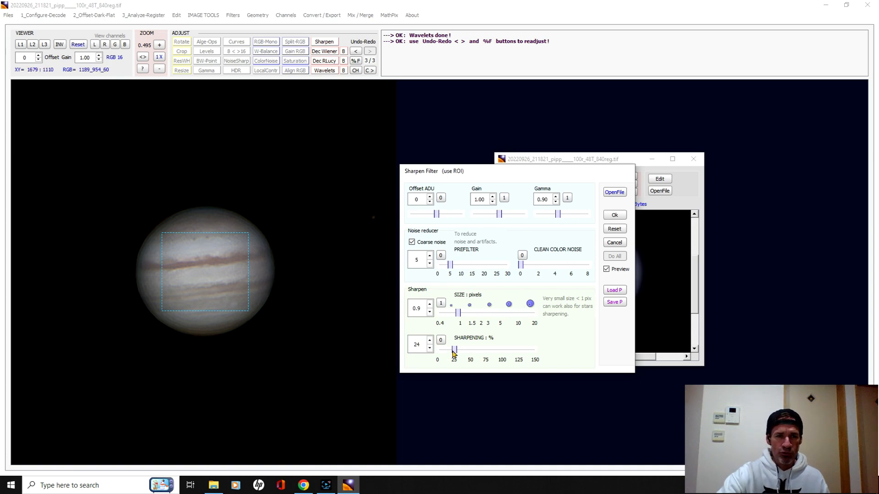
Apply the Sharpen filter to the whole image at 21% and 0.8 pixels, and compare the result with the unprocessed stack
drag(454, 354, 452, 352)
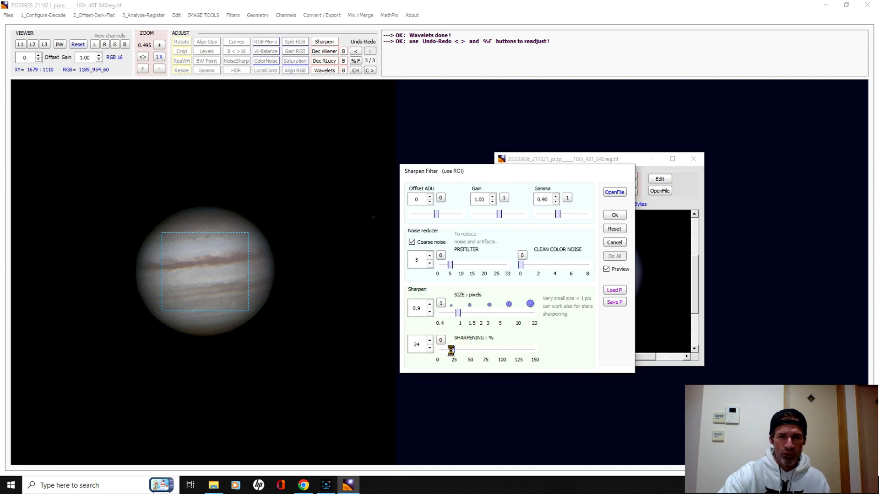
drag(456, 314, 456, 313)
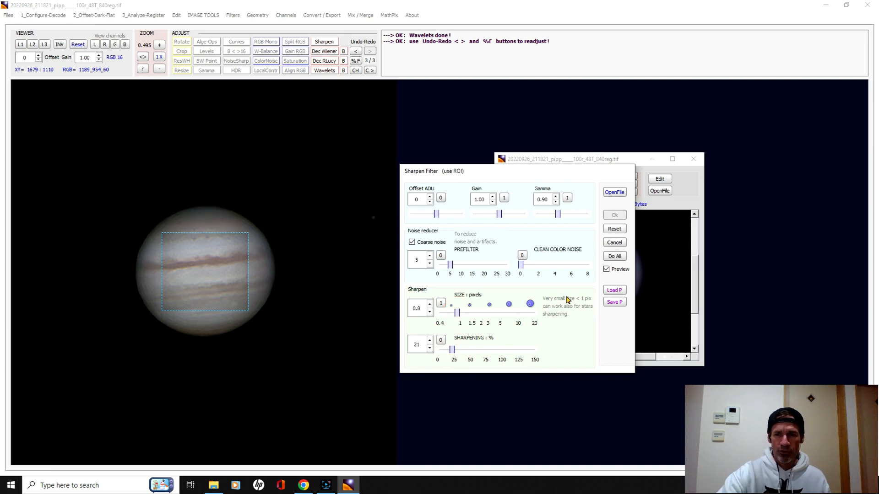
click(614, 258)
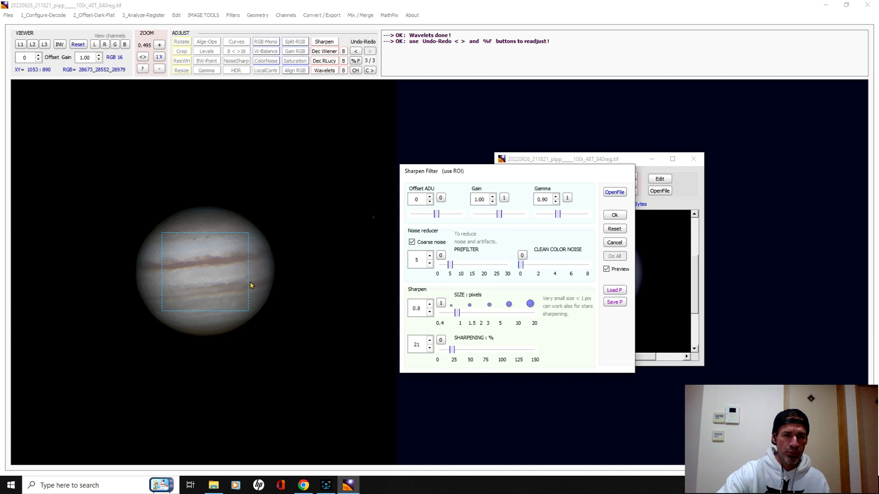
click(618, 214)
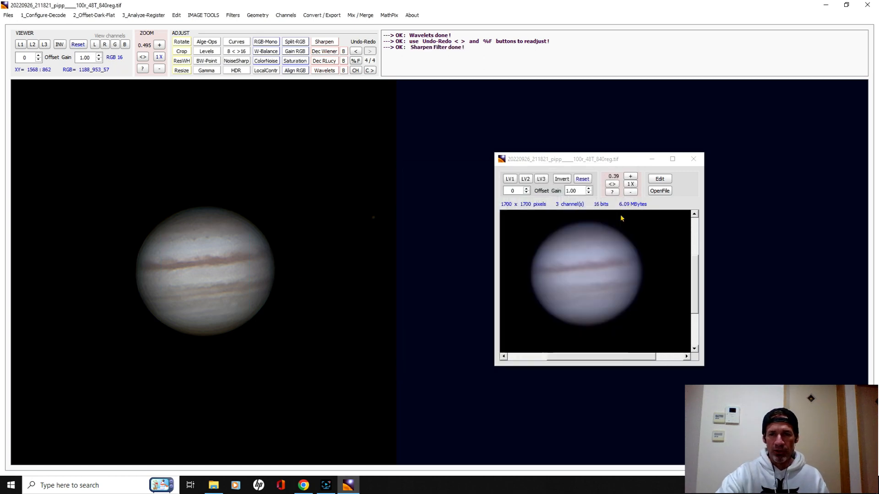
drag(606, 161, 403, 160)
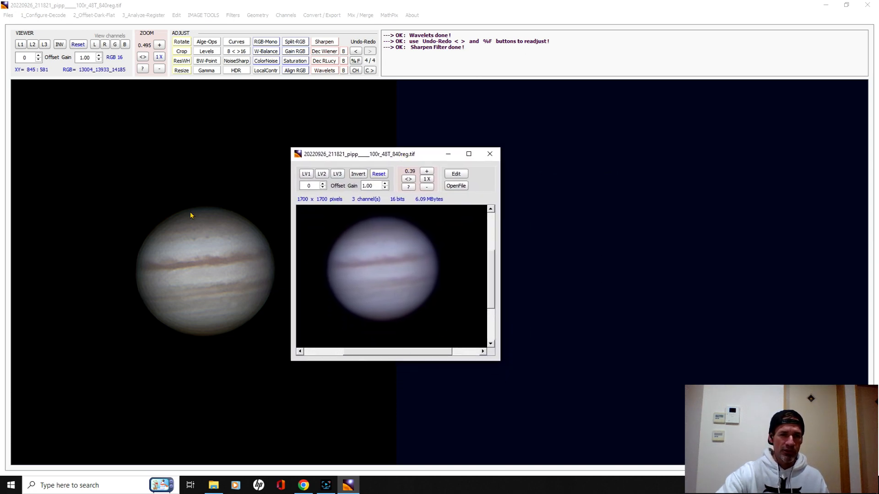
drag(385, 153, 583, 160)
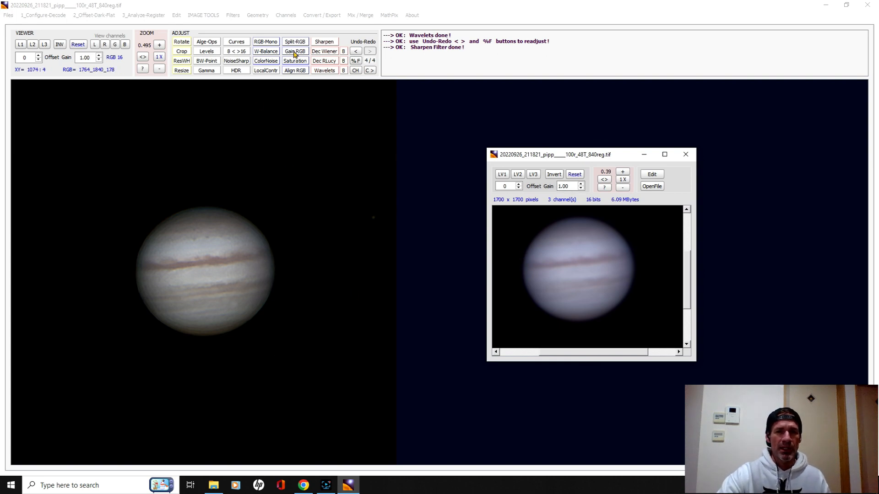
Select a region over Jupiter's disc for Color Saturation, set the saturation to 14, and process the whole image
click(294, 61)
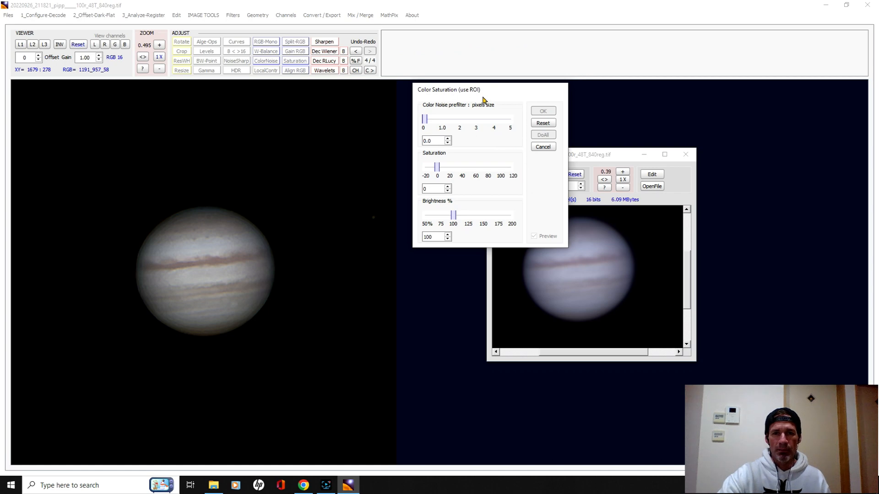
drag(487, 95, 454, 197)
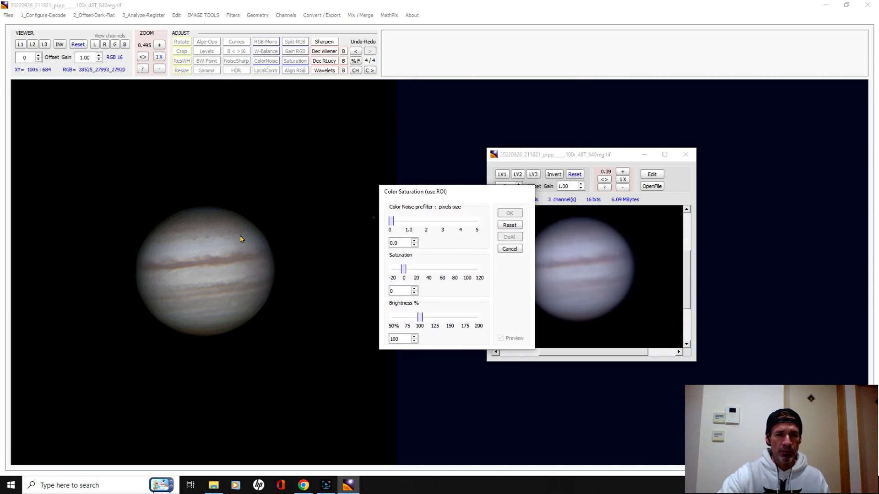
drag(245, 227, 164, 318)
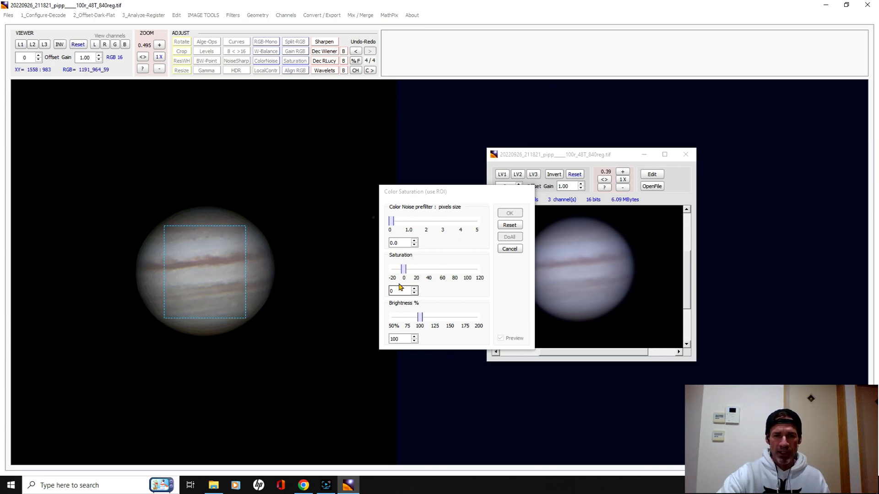
mouse_move(404, 271)
mouse_down()
mouse_move(414, 281)
mouse_move(416, 272)
mouse_up()
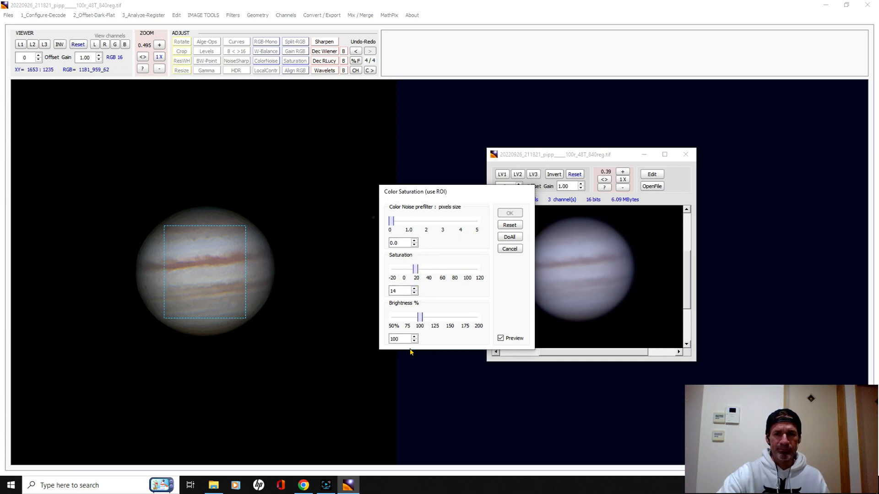
click(510, 237)
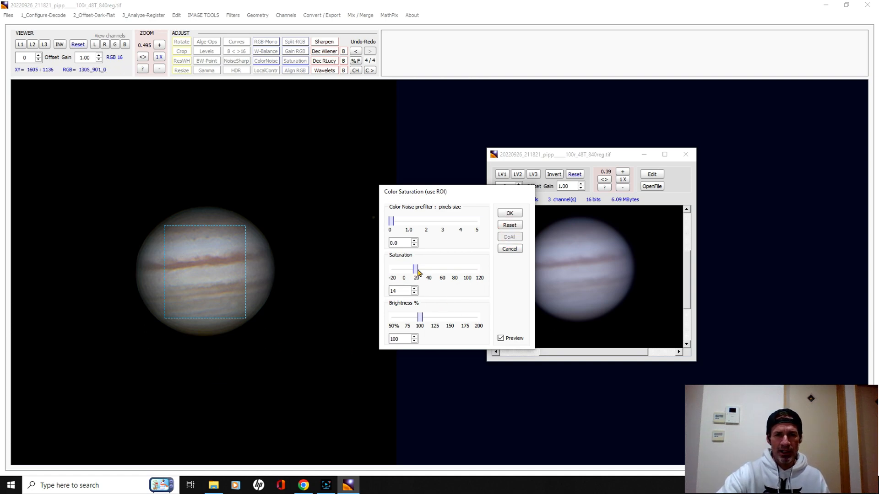
Set the saturation to 24 and the color noise prefilter to 1.1 pixels, and apply them to the whole image
drag(416, 272, 419, 272)
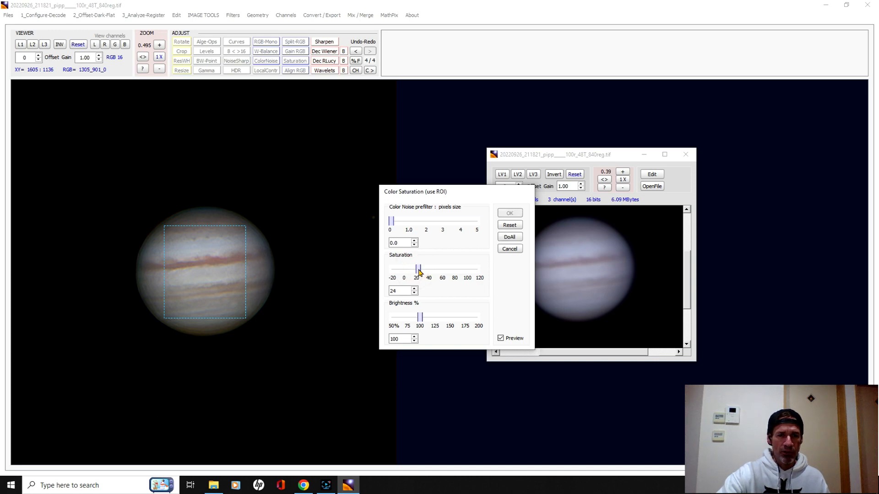
click(501, 237)
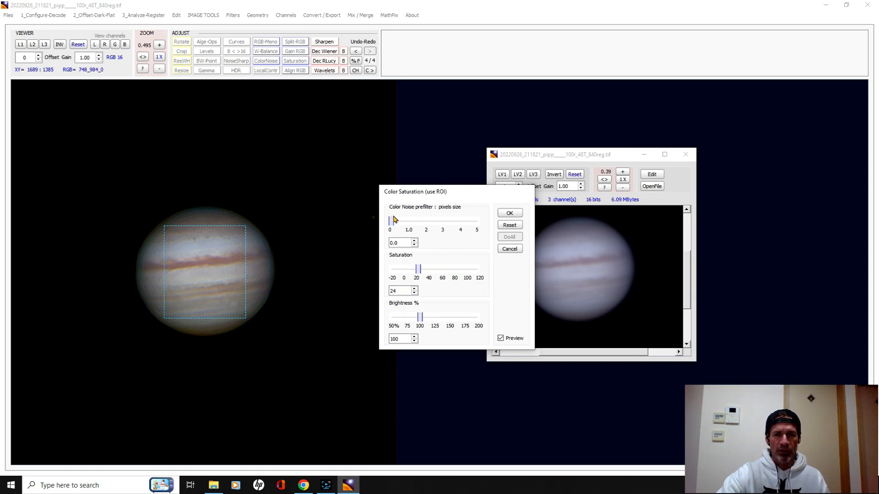
drag(392, 223, 410, 222)
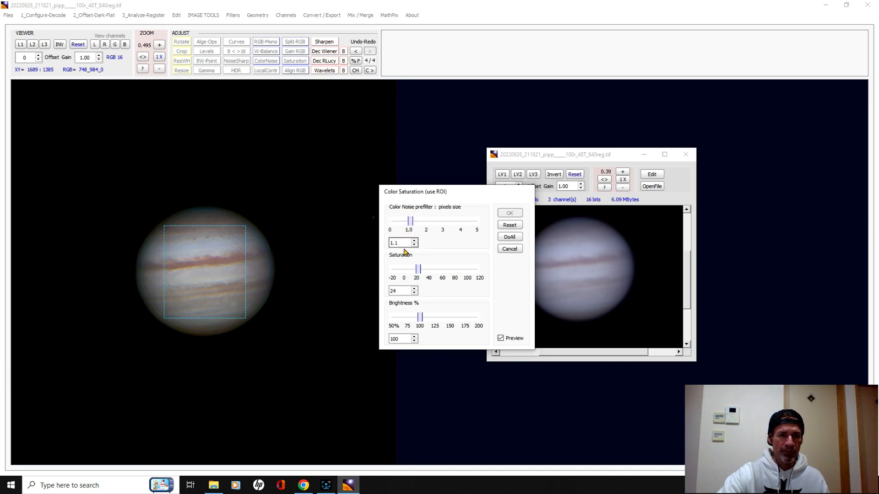
click(507, 237)
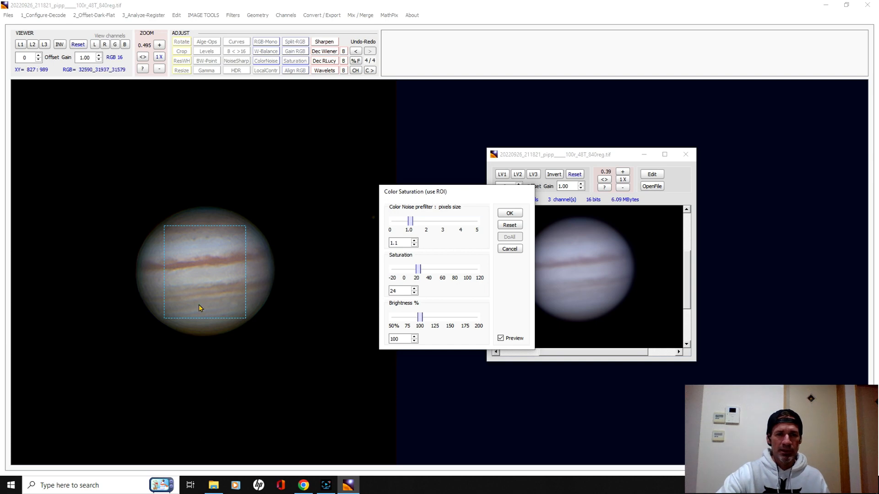
click(509, 213)
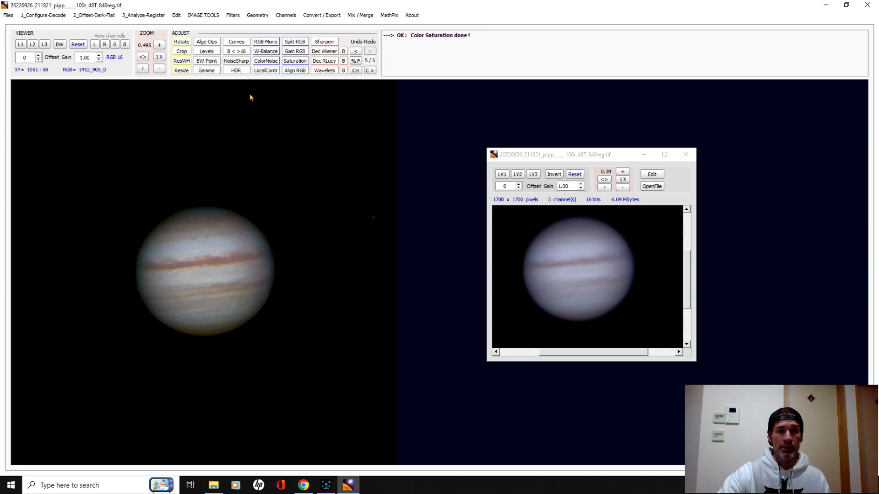
Select a region over Jupiter's disc for the RGB channel gain adjustment and set the red gain to 93%
click(291, 52)
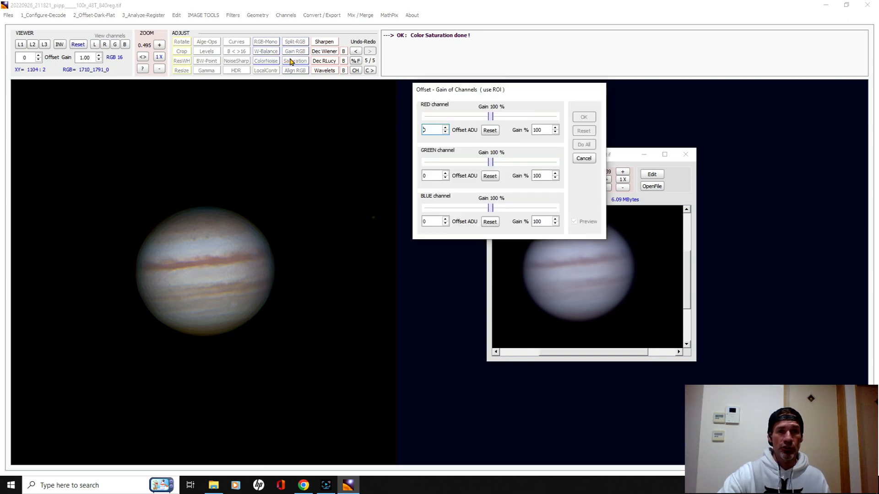
drag(248, 224, 166, 319)
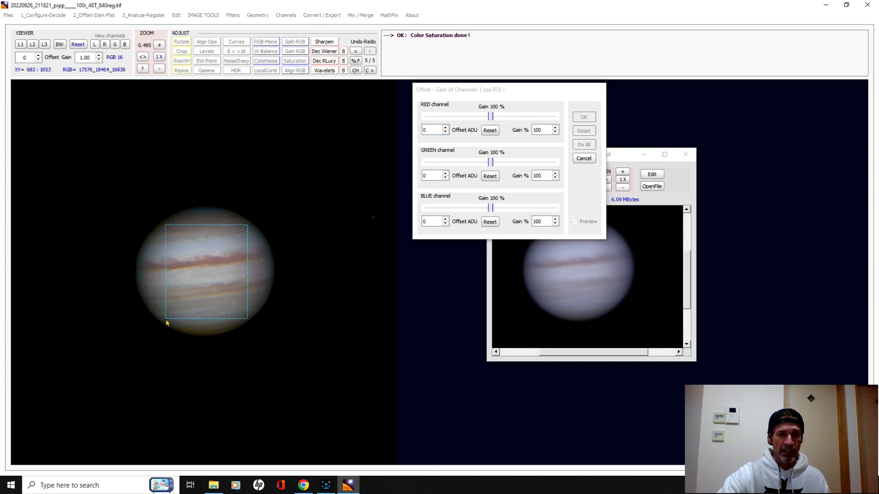
drag(493, 119, 486, 118)
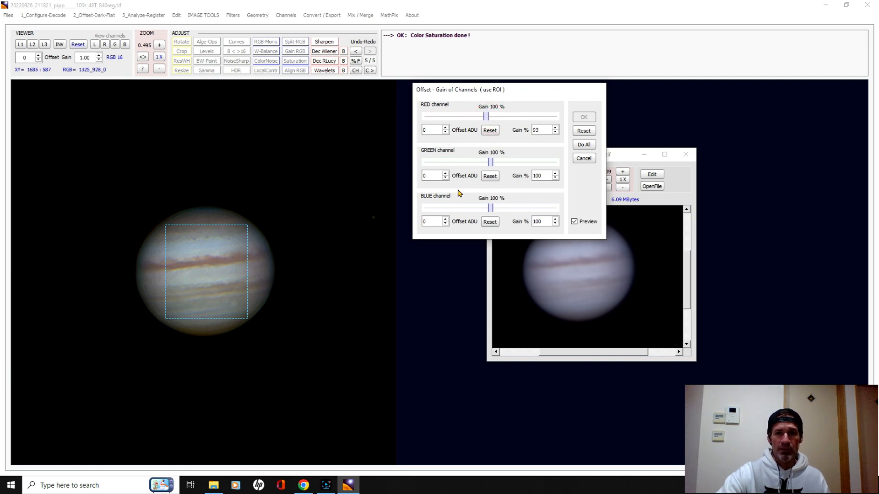
Try a green gain of 94% and a blue gain of 95%, and reset all three channels to 100%
drag(487, 165, 485, 166)
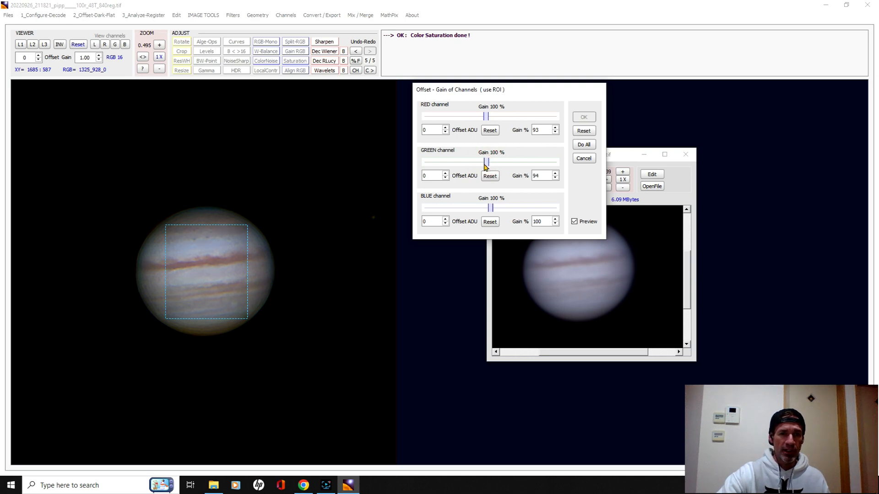
click(489, 176)
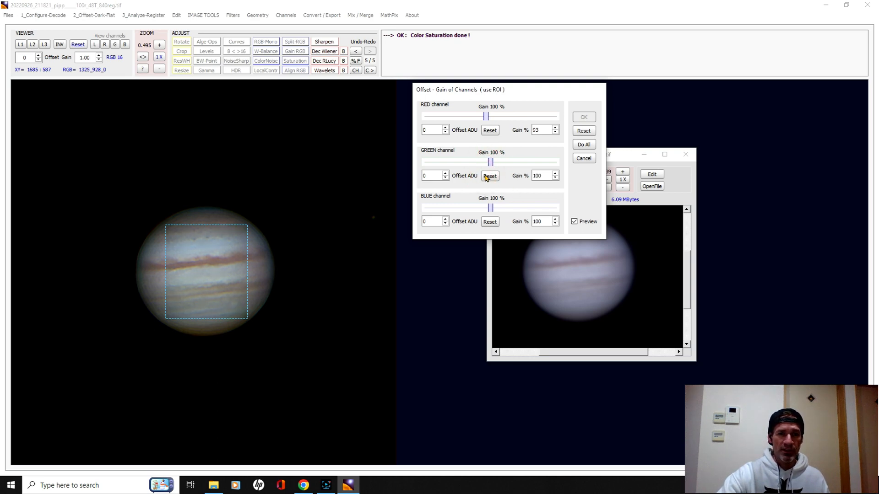
drag(492, 210, 486, 209)
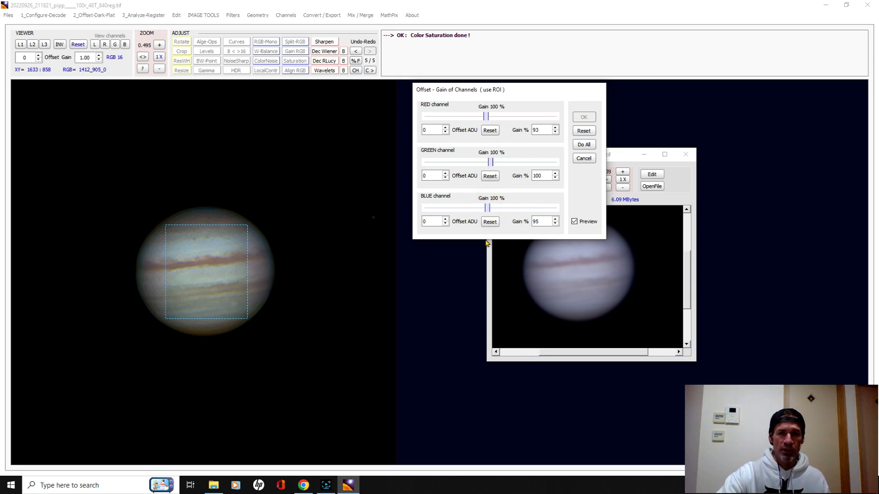
click(488, 222)
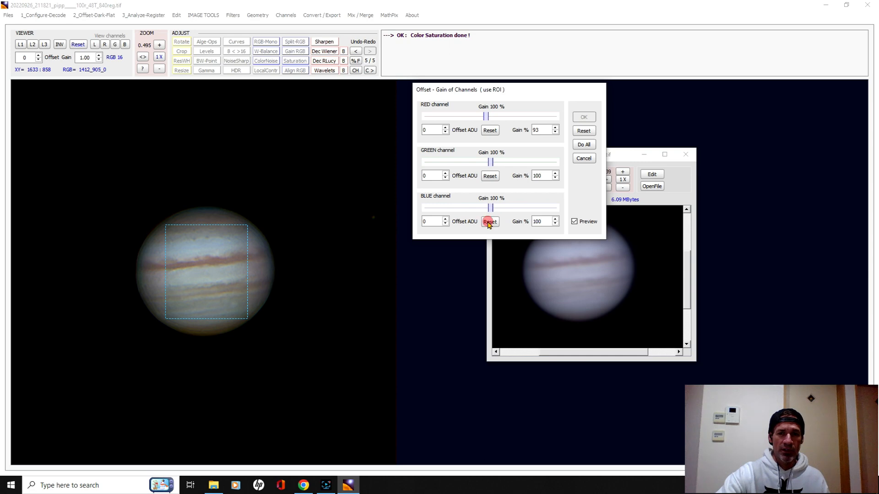
click(490, 130)
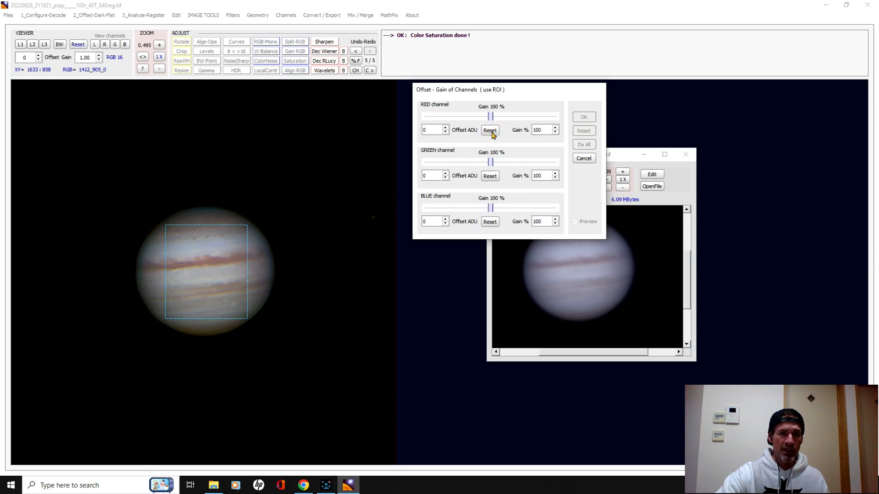
Set the red channel's gain to 97%, apply it to the whole image, and compare the image before and after the change
click(487, 117)
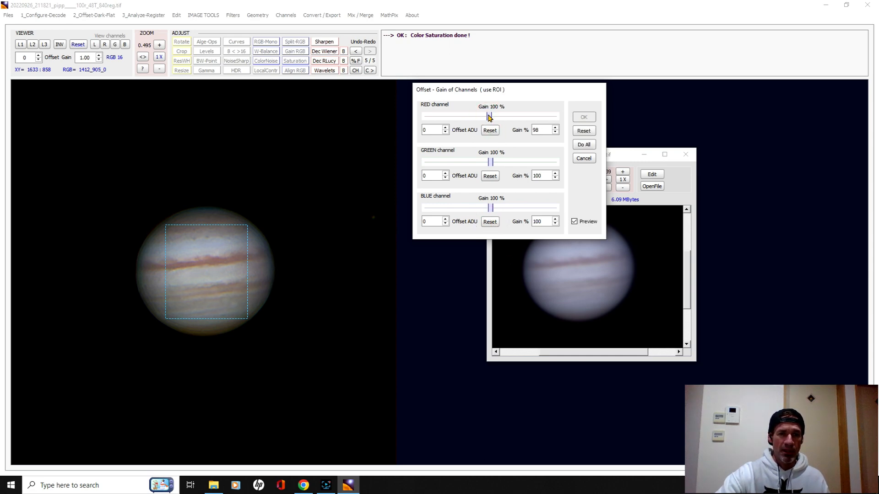
click(488, 117)
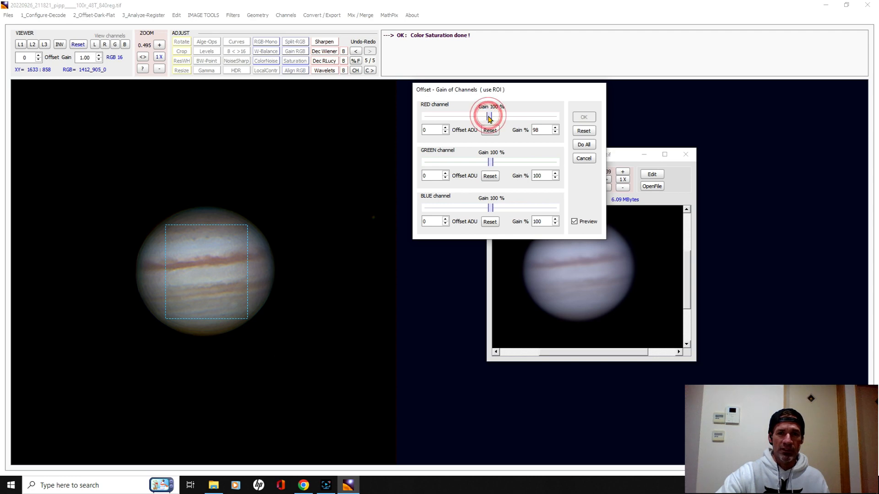
click(488, 117)
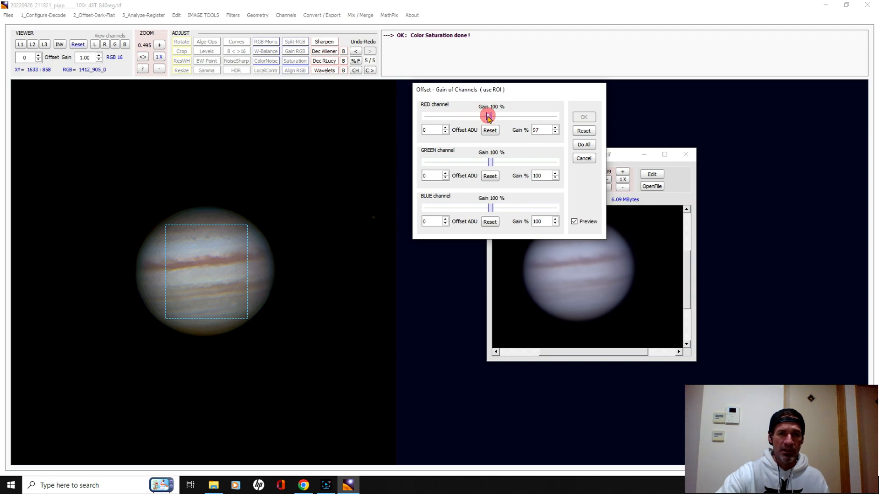
click(579, 145)
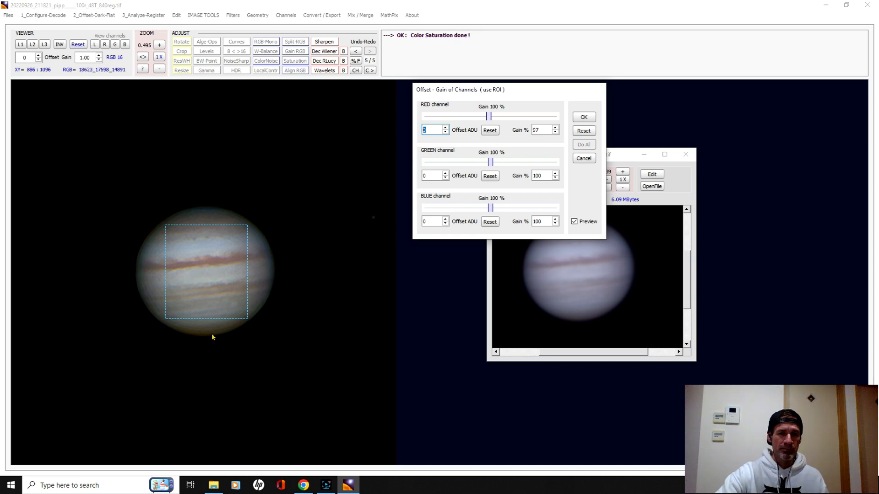
click(581, 117)
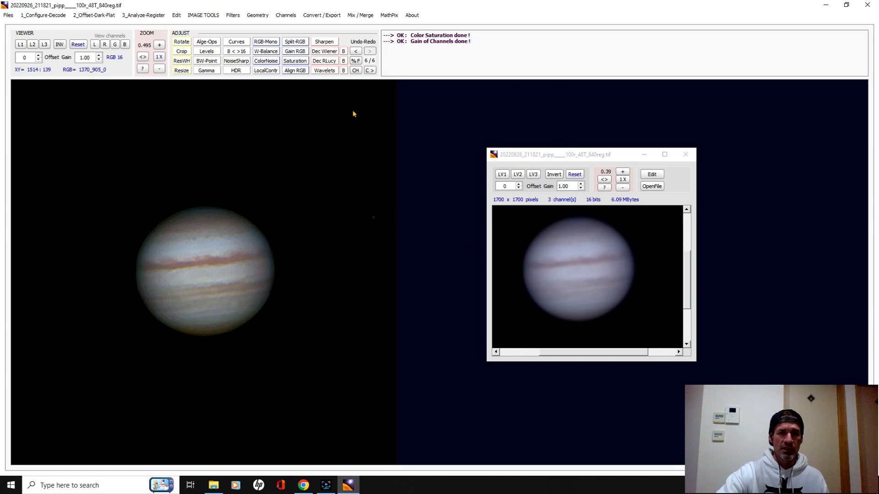
click(356, 51)
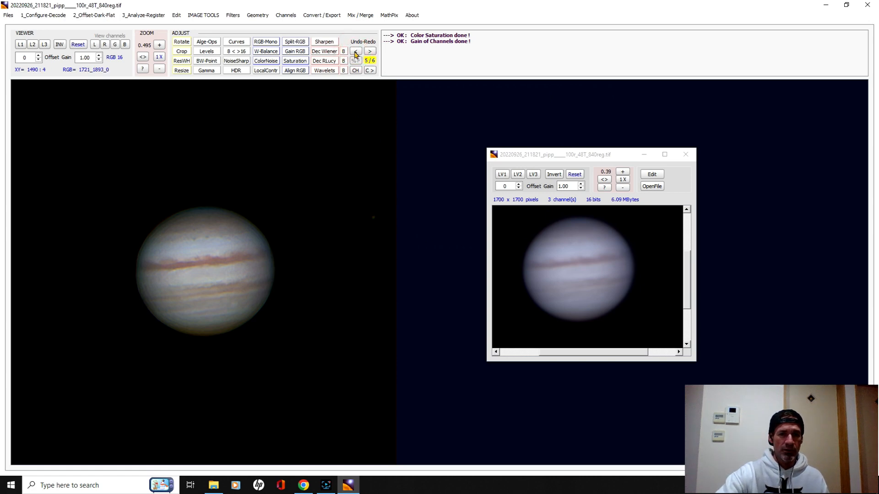
click(368, 52)
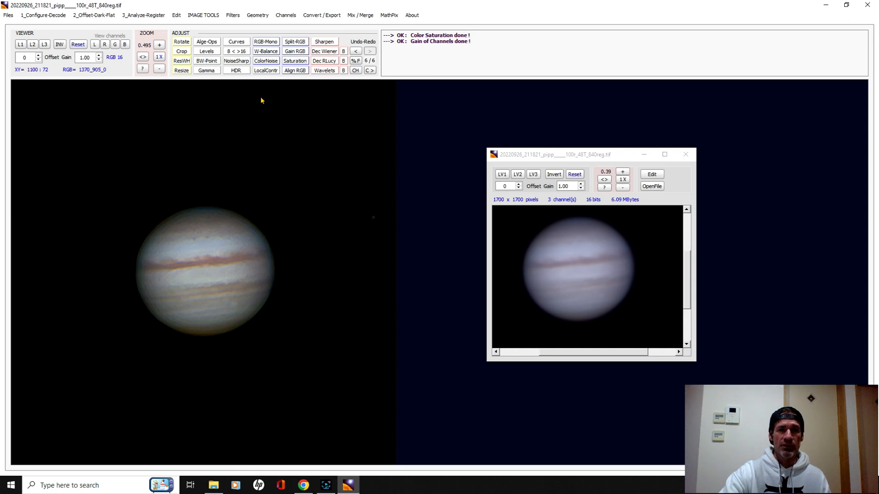
Preview the automatic Levels stretch without applying it, and view the image inverted before resetting the display
click(206, 51)
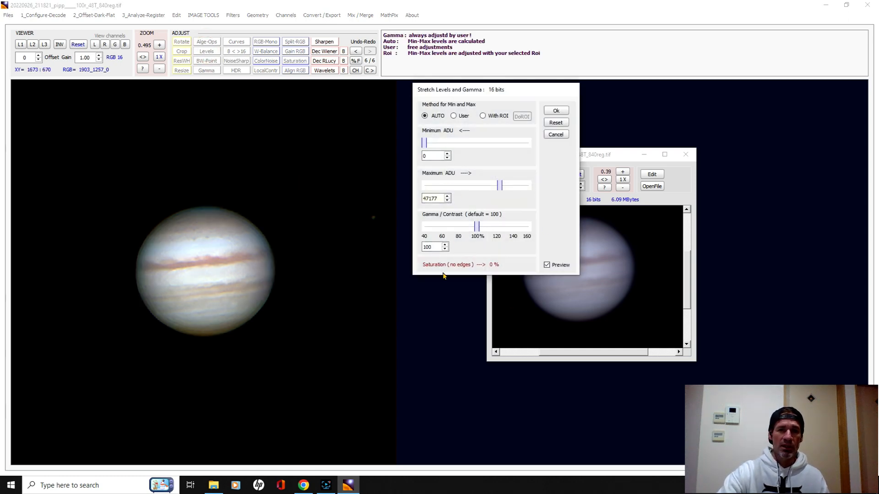
click(557, 136)
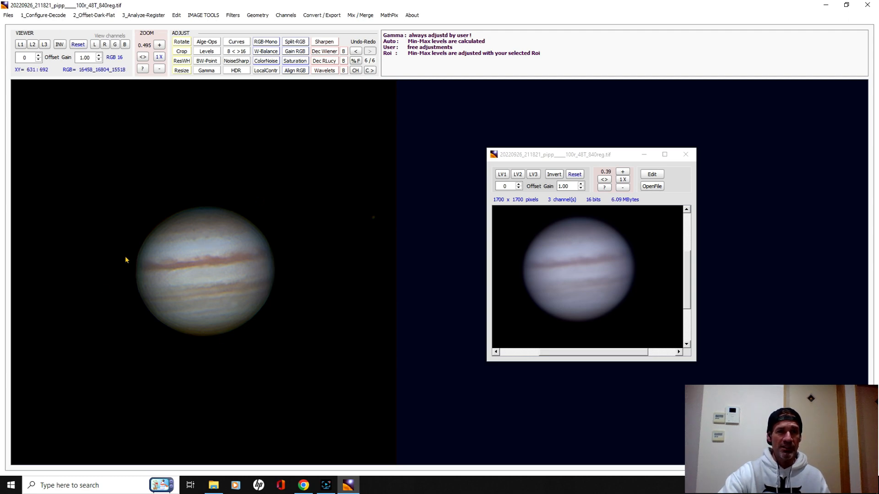
click(59, 44)
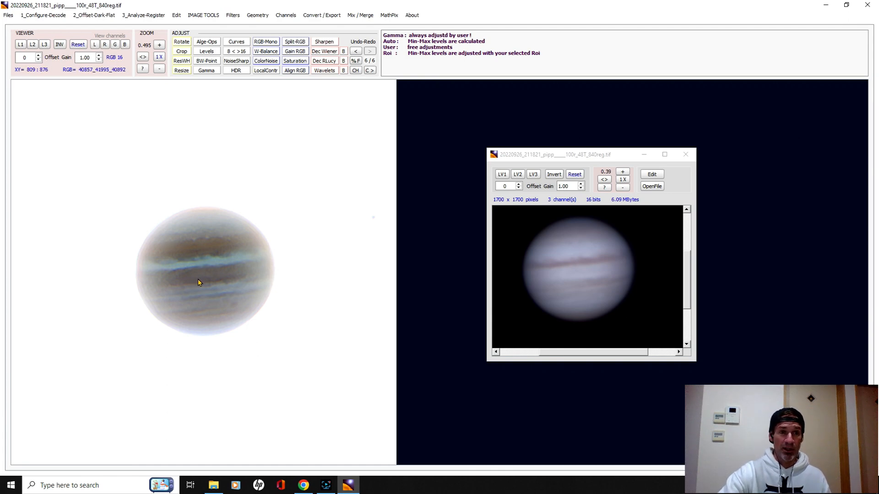
click(77, 45)
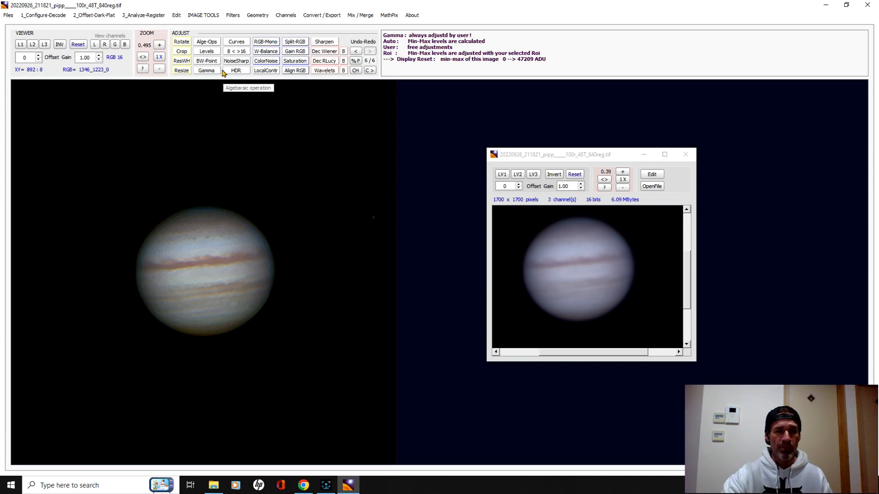
Save a copy of the processed Jupiter image as a TIFF in the JUPITER OPPOSITION VID folder on the Desktop, keeping the existing file name
click(160, 70)
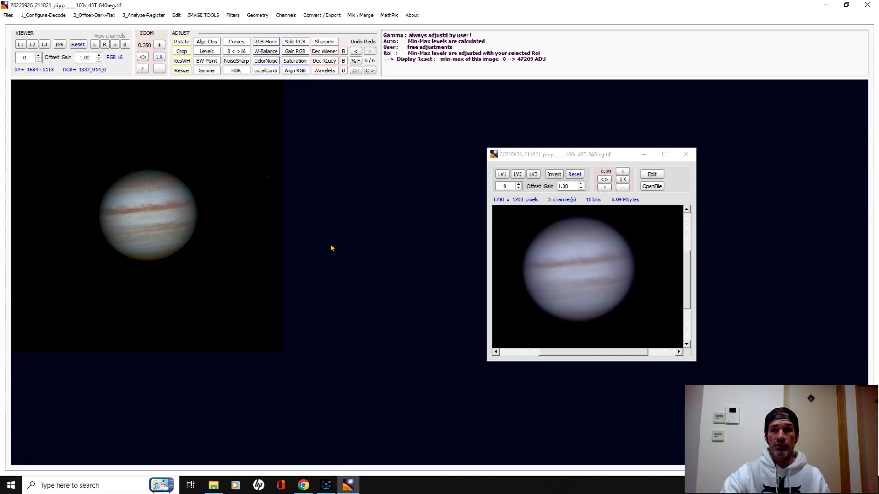
click(7, 15)
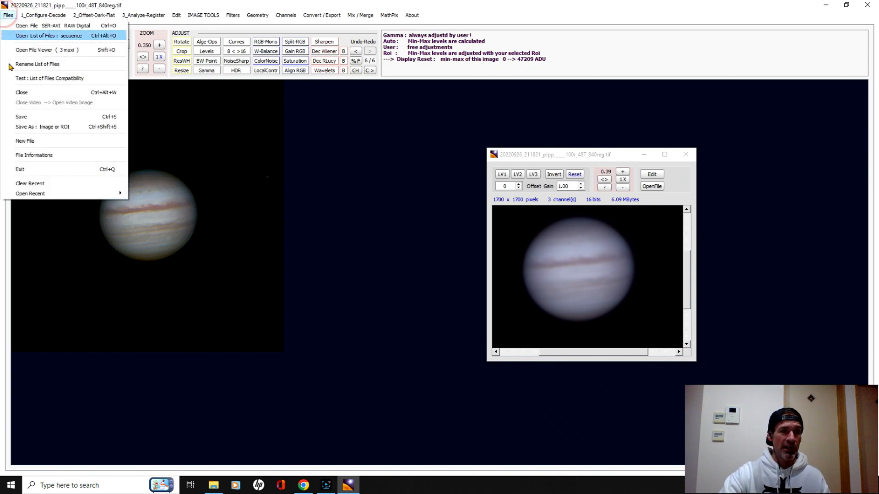
click(23, 126)
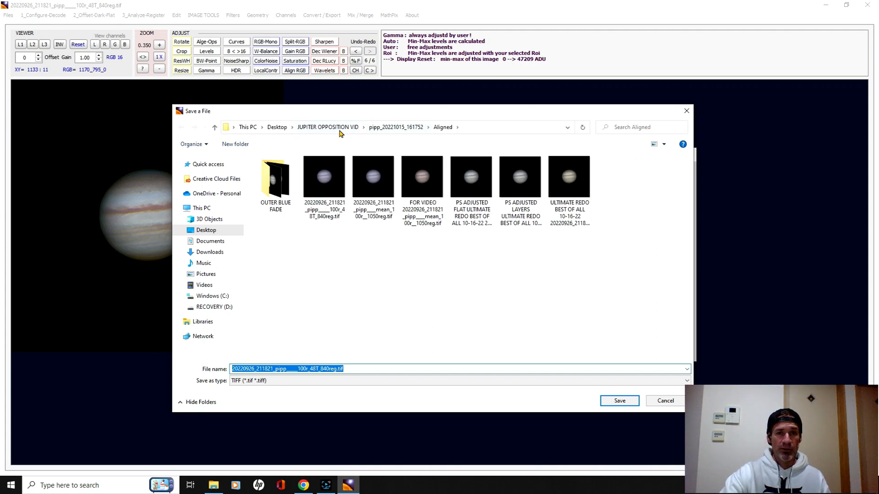
click(328, 127)
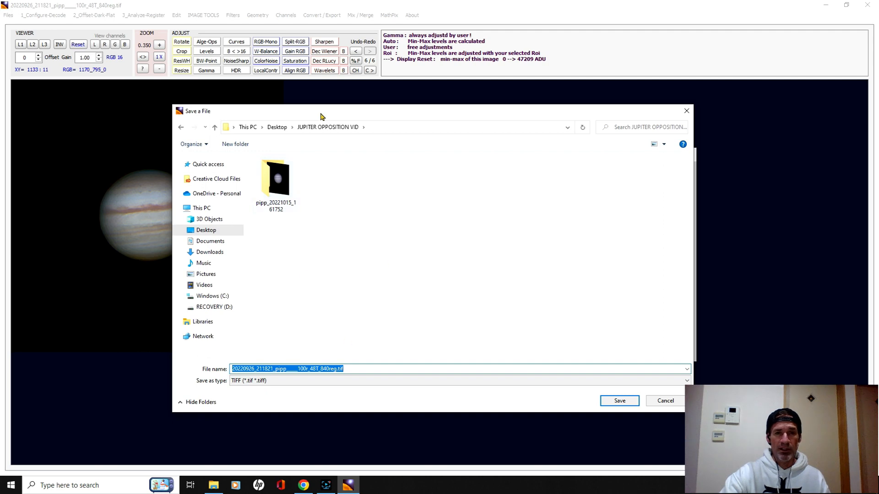
click(325, 127)
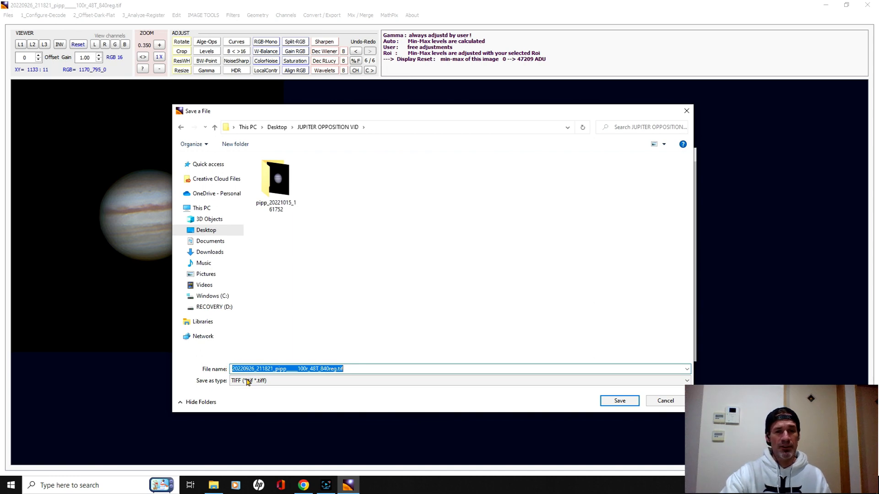
click(687, 380)
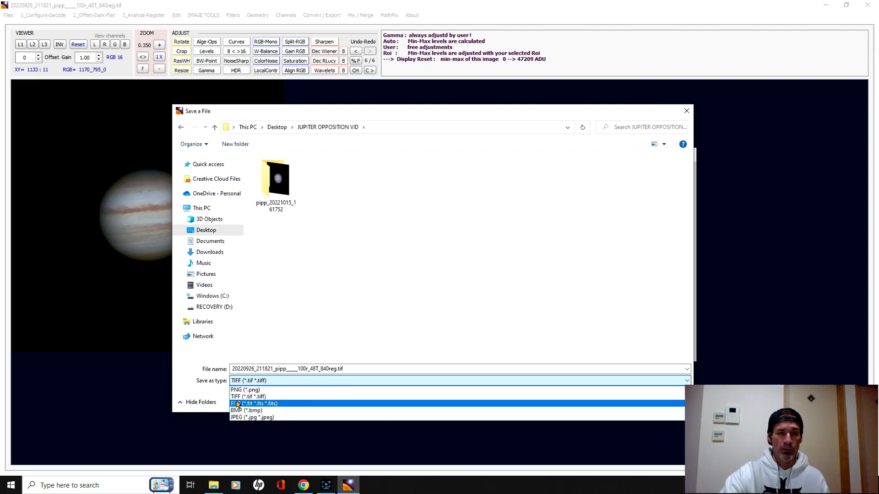
click(236, 396)
click(619, 400)
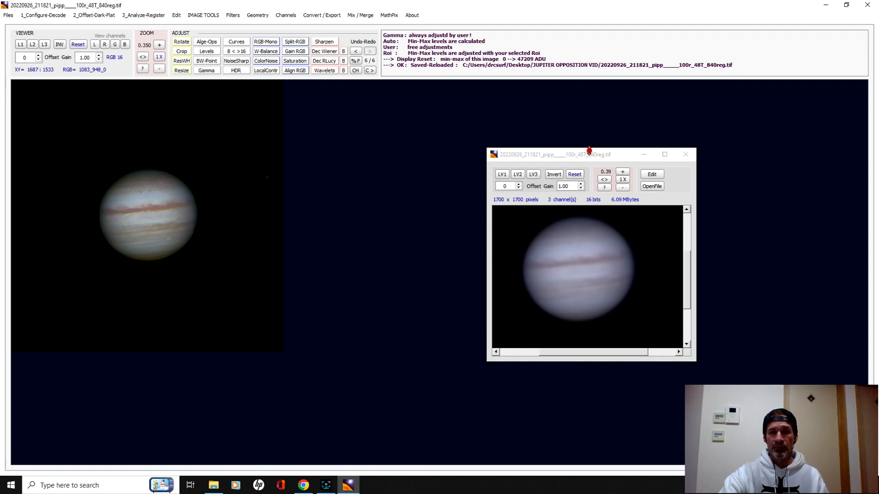
Move the original stack's viewer window next to the processed Jupiter to compare the two images
click(589, 156)
drag(579, 156, 298, 100)
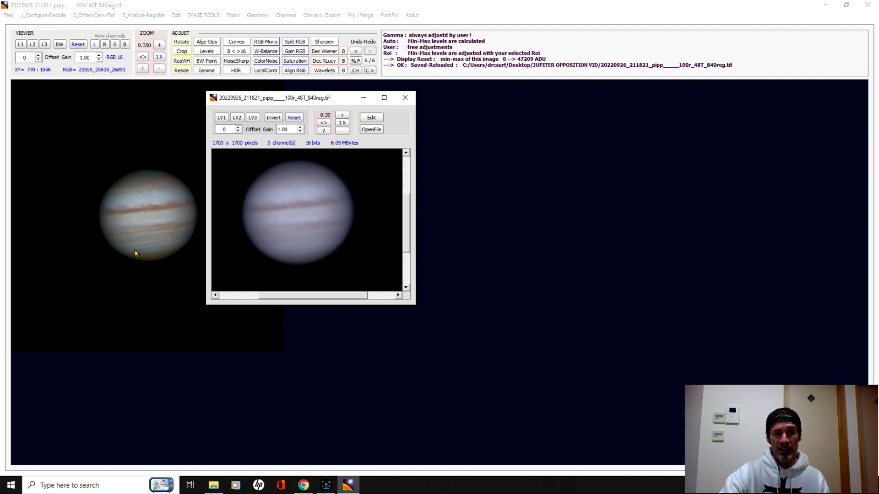
drag(285, 98, 285, 103)
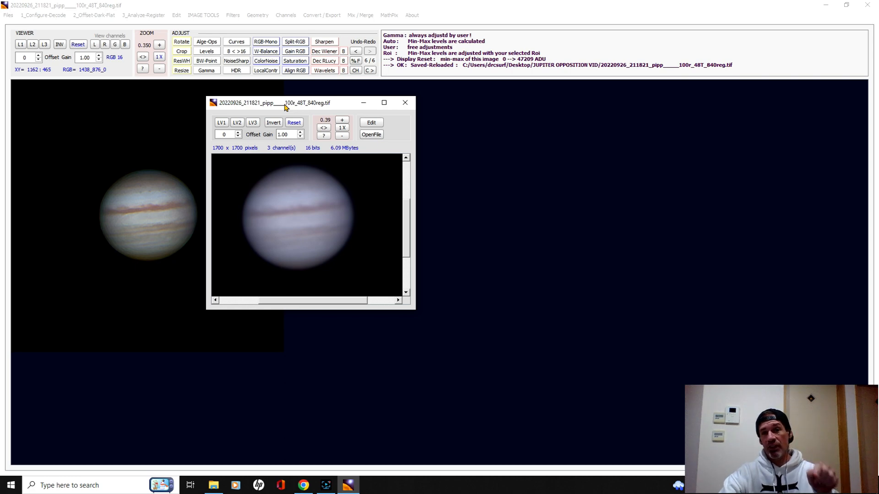
drag(285, 106, 443, 114)
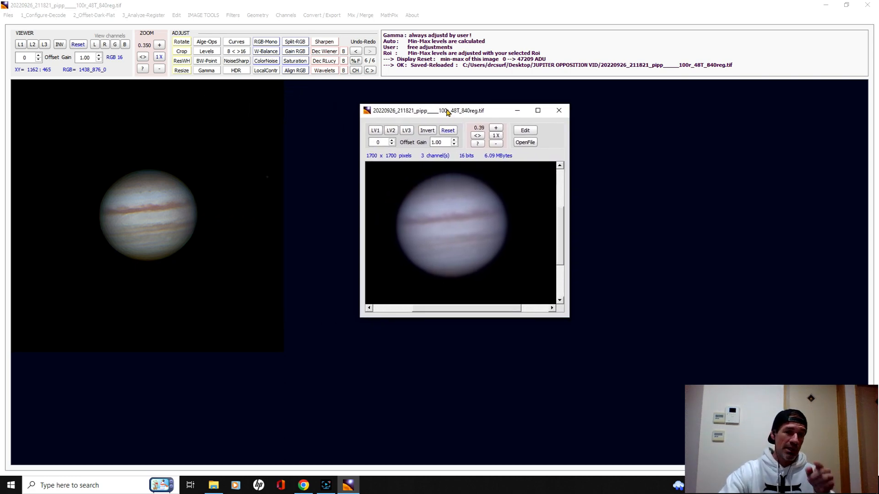